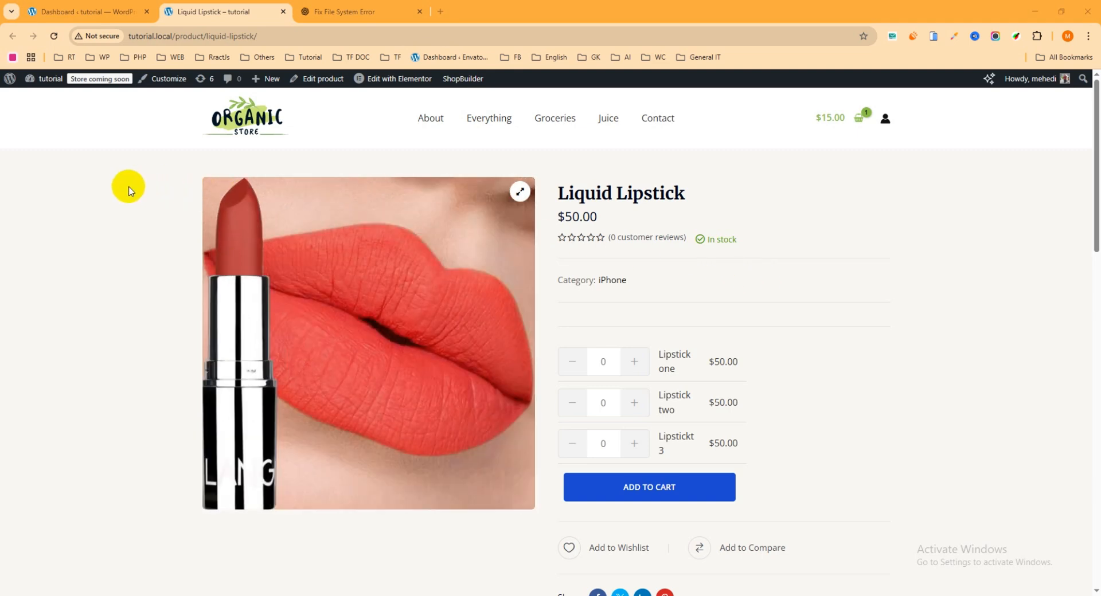
Examine the Liquid Lipstick product page, including its title, image and the three grouped lipstick items with prices.
{"action": "scroll", "coordinate": [145, 214], "scroll_direction": "down", "scroll_amount": 5}
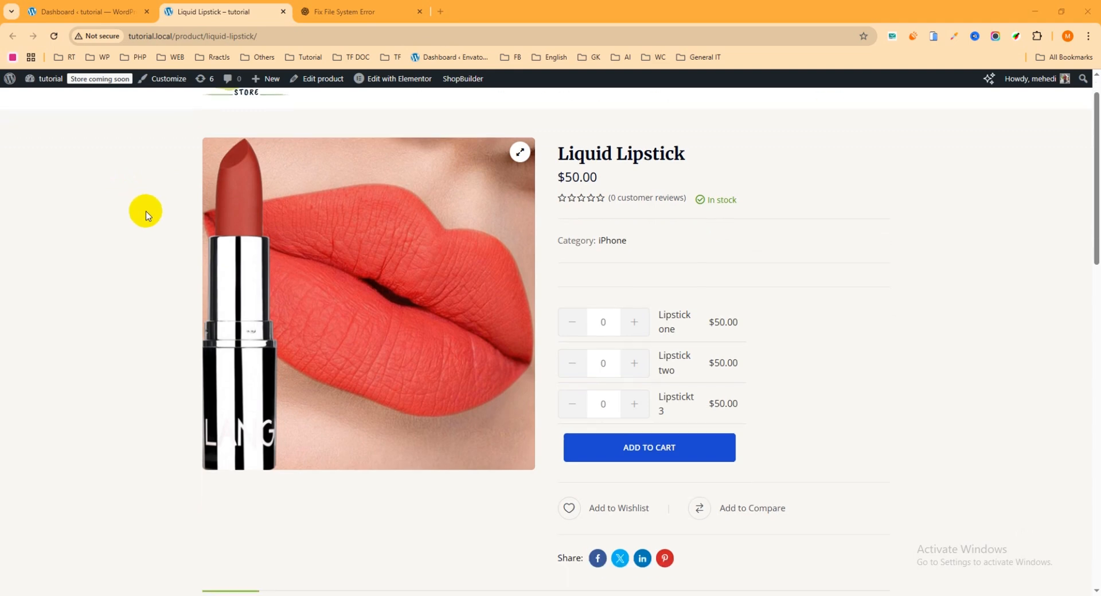
{"action": "scroll", "coordinate": [147, 217], "scroll_direction": "up", "scroll_amount": 5}
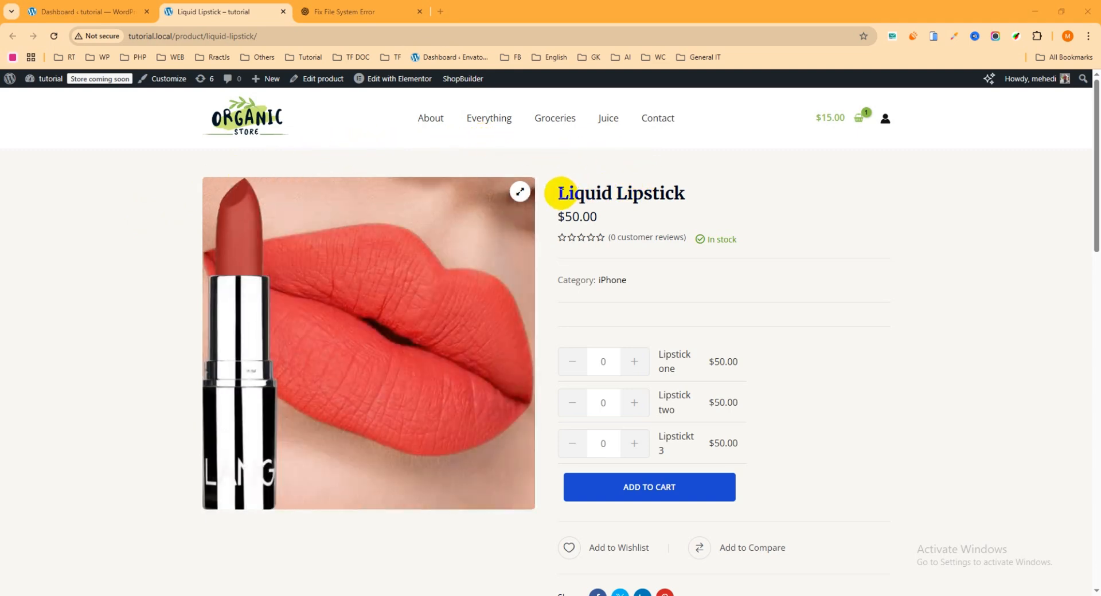
{"action": "left_click_drag", "start_coordinate": [559, 193], "coordinate": [705, 197]}
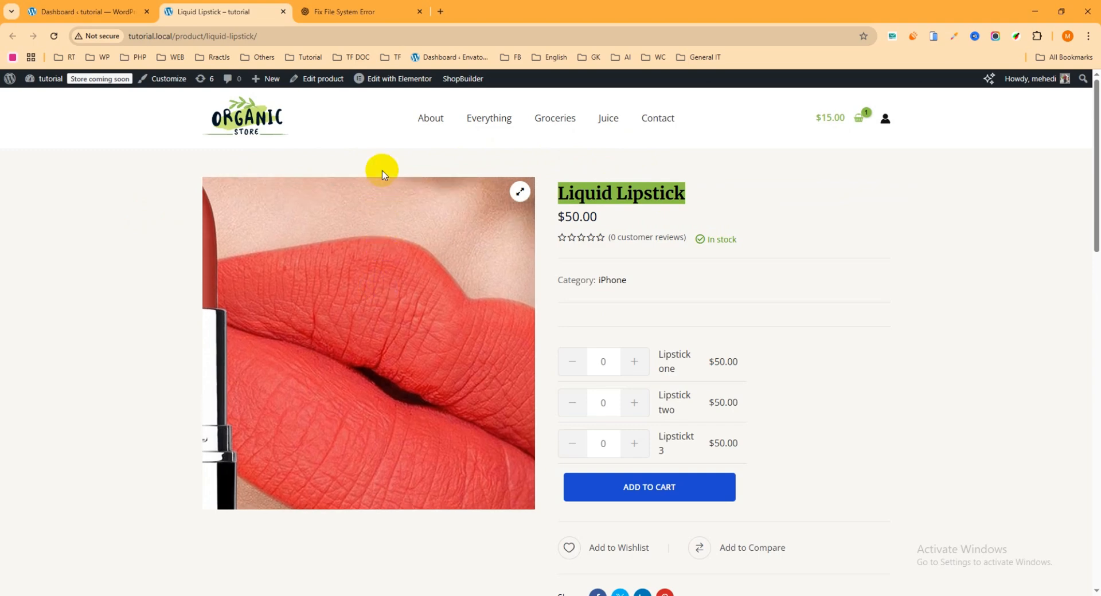
{"action": "left_click", "coordinate": [383, 143]}
{"action": "left_click", "coordinate": [353, 262]}
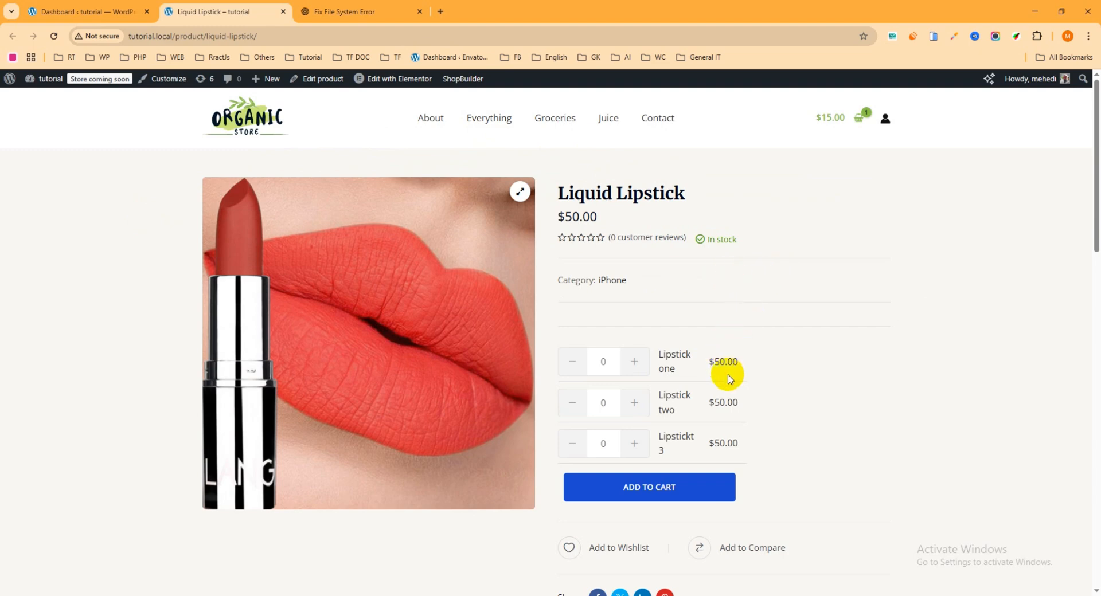
{"action": "scroll", "coordinate": [732, 379], "scroll_direction": "down", "scroll_amount": 1}
{"action": "scroll", "coordinate": [745, 375], "scroll_direction": "down", "scroll_amount": 1}
{"action": "scroll", "coordinate": [802, 367], "scroll_direction": "up", "scroll_amount": 2}
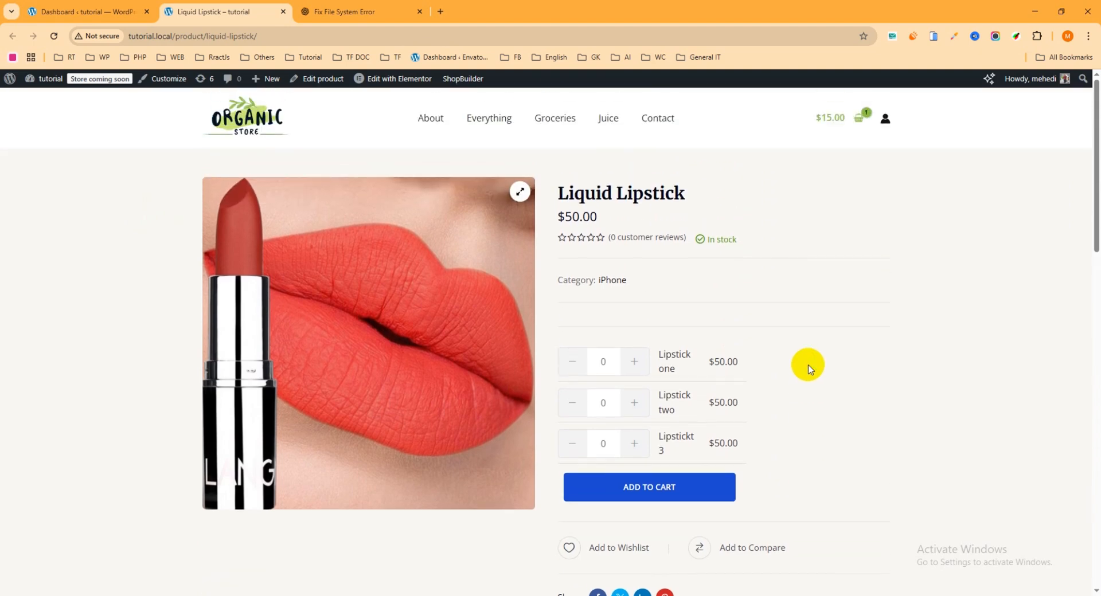
Switch to the WordPress dashboard, start a new product and name it "Liquid Lipstick".
{"action": "left_click", "coordinate": [81, 7]}
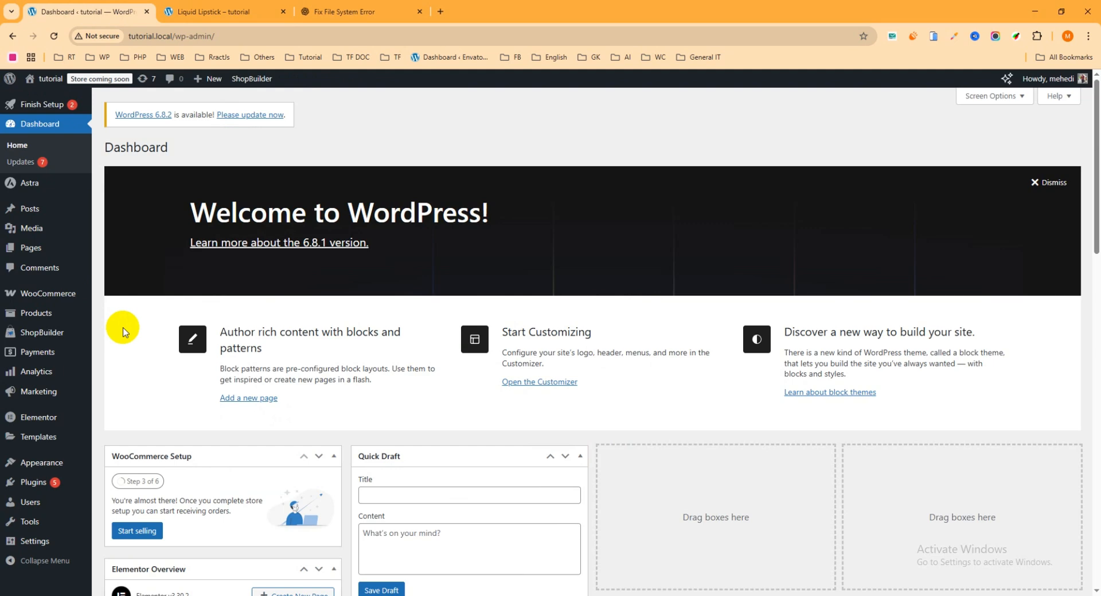
{"action": "mouse_move", "coordinate": [38, 314]}
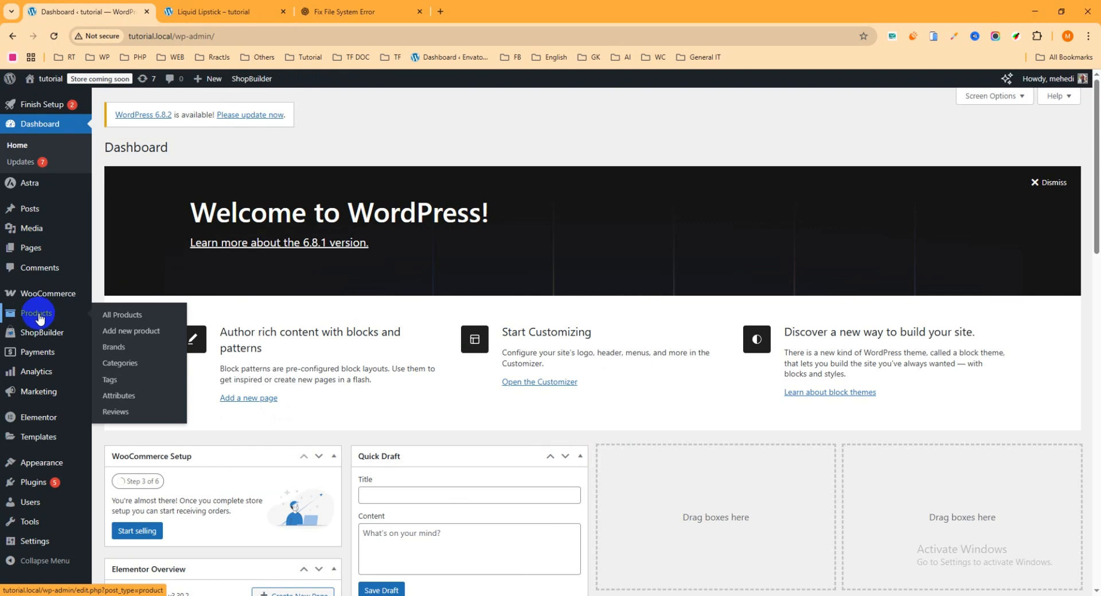
{"action": "left_click", "coordinate": [135, 339]}
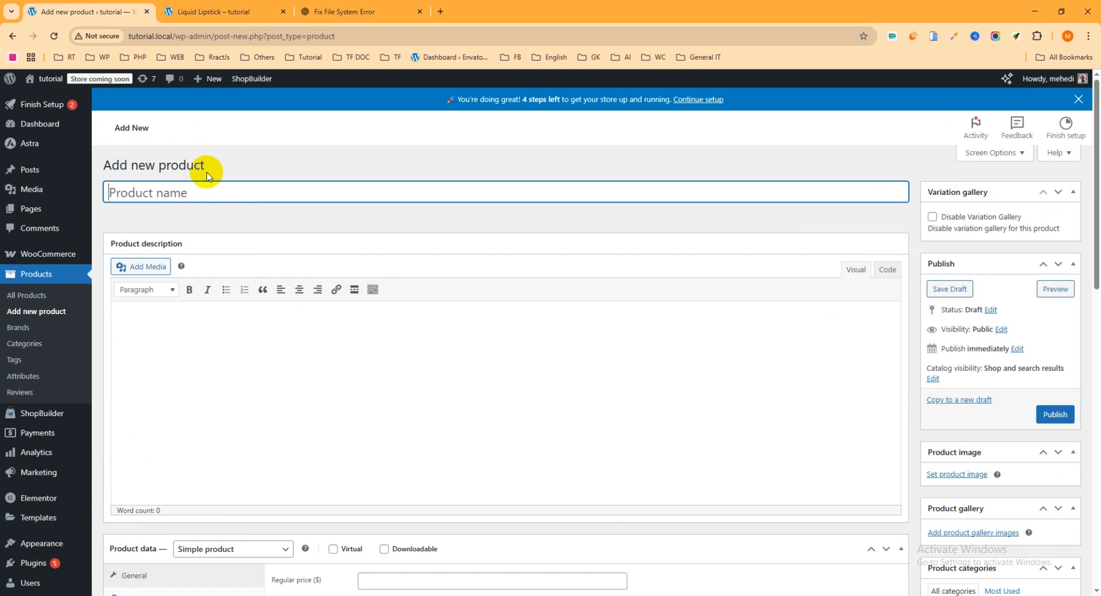
{"action": "type", "text": "Liquid Lis"}
{"action": "key", "text": "BackSpace"}
{"action": "type", "text": "pstick"}
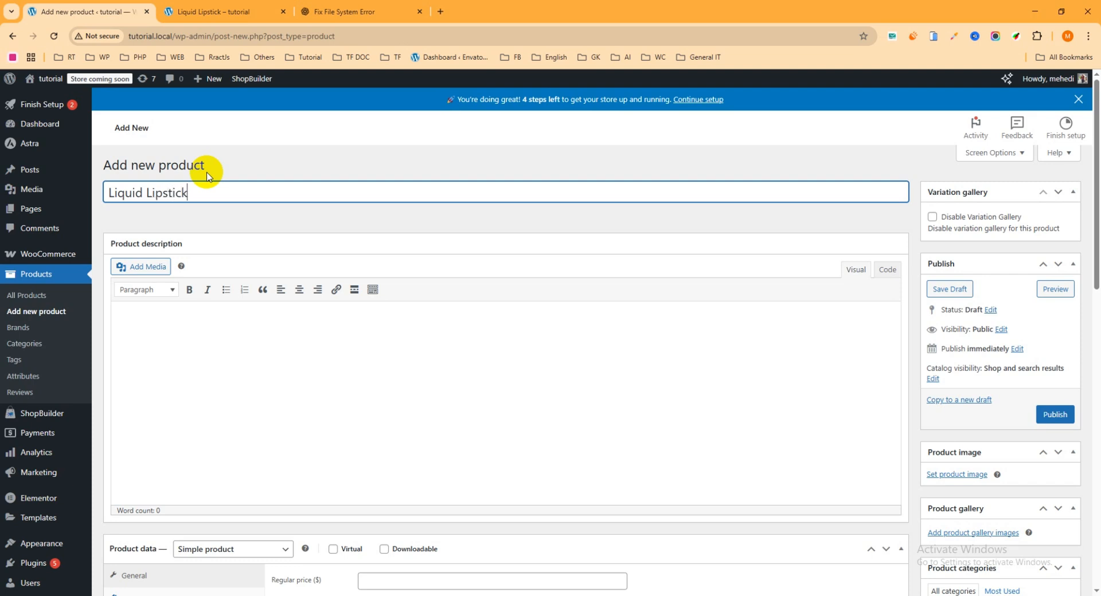
Copy the five-color list from Pink Orchid to Coral Red in the ChatGPT conversation into the new product's description.
{"action": "scroll", "coordinate": [194, 235], "scroll_direction": "down", "scroll_amount": 1}
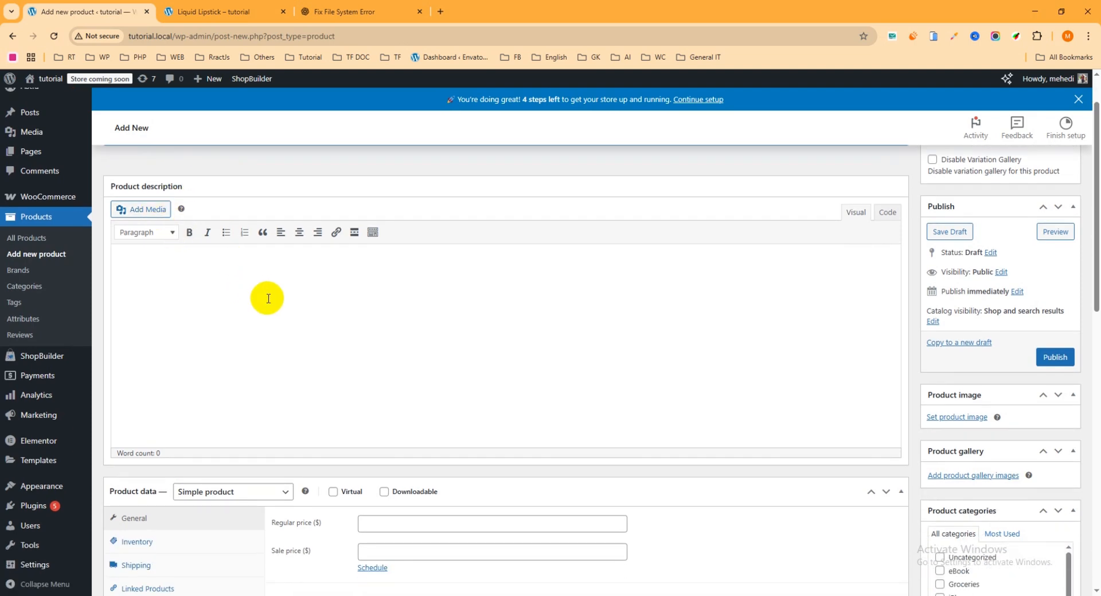
{"action": "left_click", "coordinate": [347, 11]}
{"action": "scroll", "coordinate": [572, 321], "scroll_direction": "up", "scroll_amount": 5}
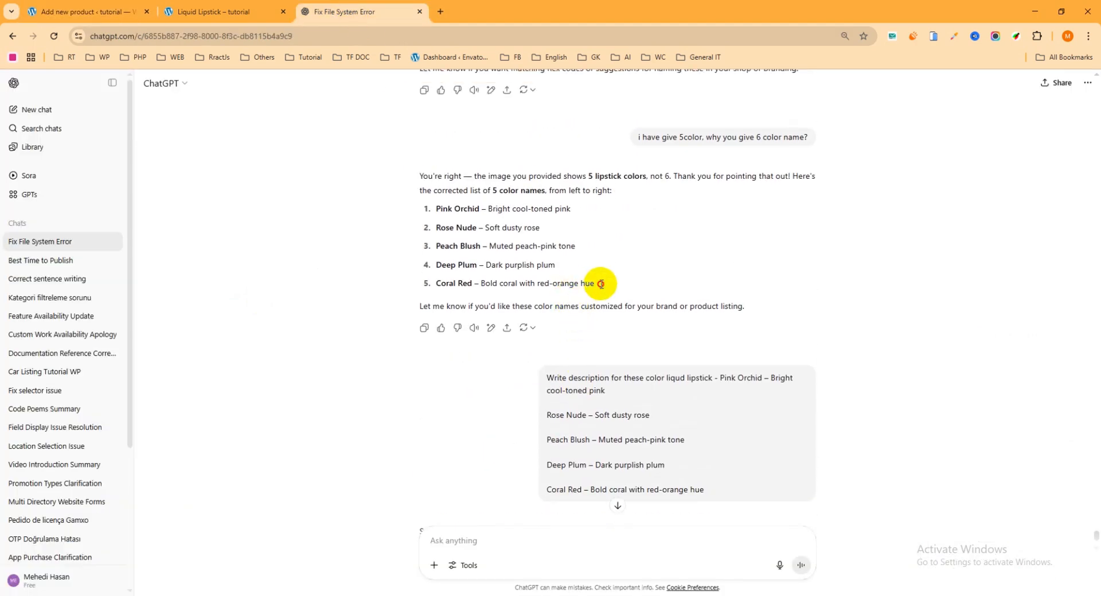
{"action": "left_click_drag", "start_coordinate": [597, 284], "coordinate": [421, 207]}
{"action": "key", "text": "ctrl+c"}
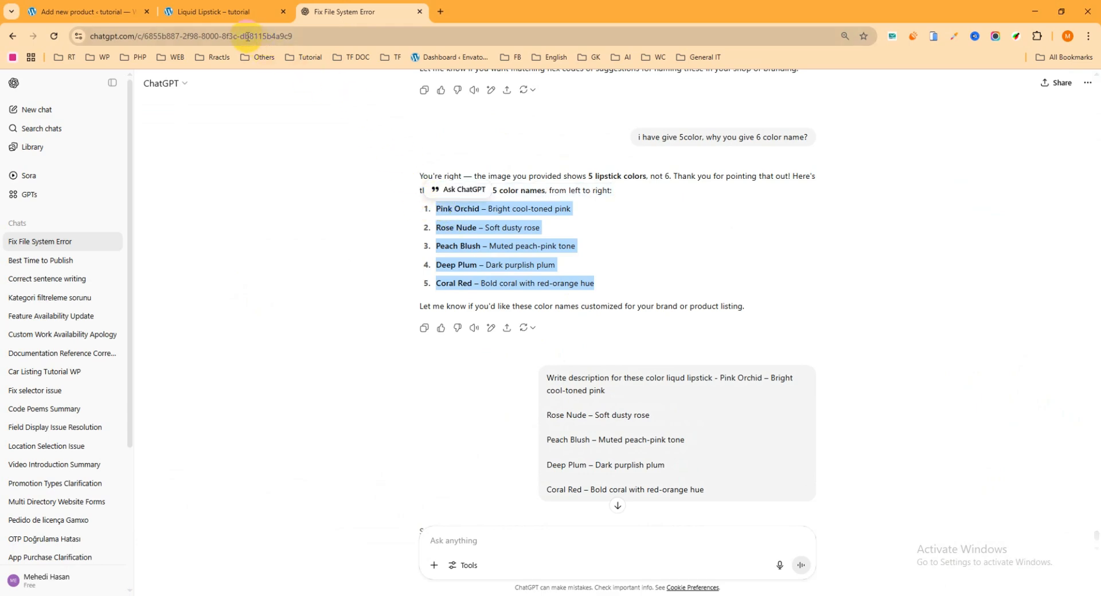
{"action": "left_click", "coordinate": [91, 12]}
{"action": "left_click", "coordinate": [231, 252]}
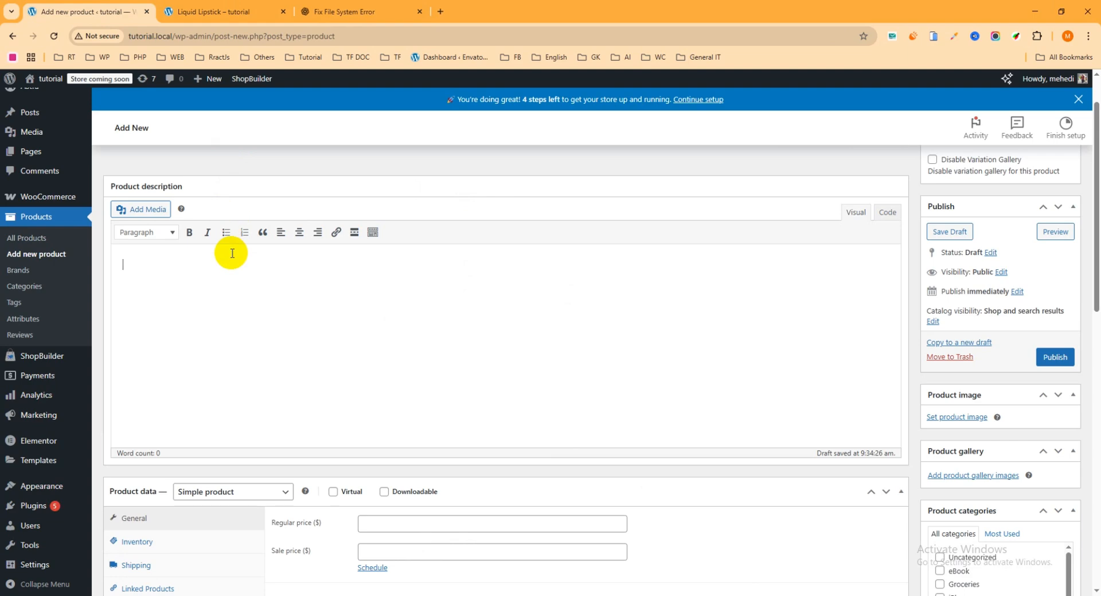
{"action": "key", "text": "ctrl+v"}
Change the product type in the product data to Grouped product.
{"action": "scroll", "coordinate": [430, 263], "scroll_direction": "down", "scroll_amount": 3}
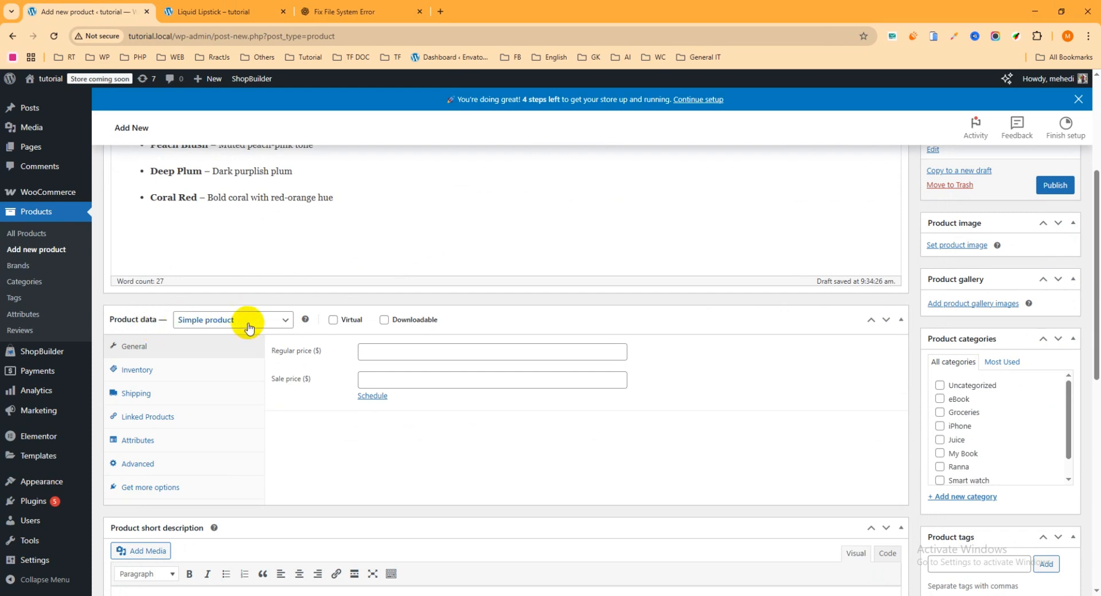
{"action": "left_click", "coordinate": [286, 329]}
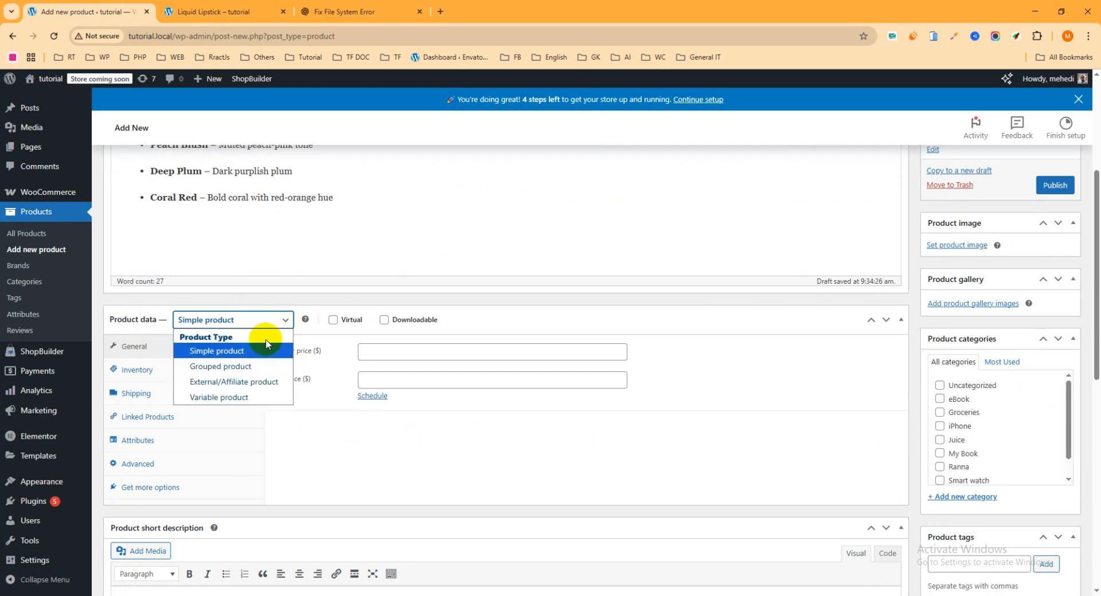
{"action": "left_click", "coordinate": [224, 367]}
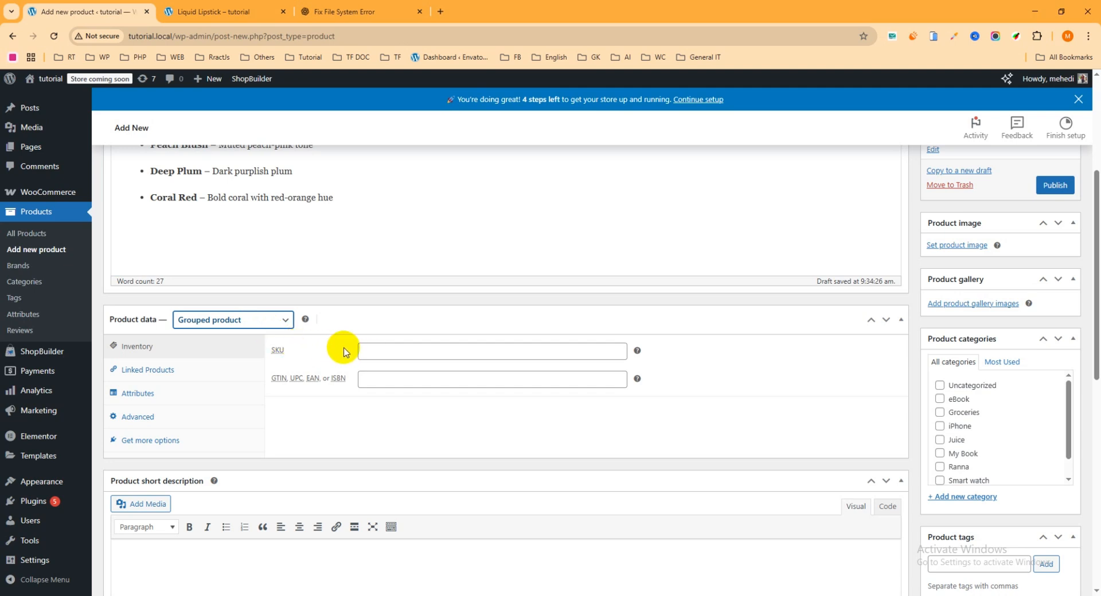
Paste the copied list of five lipstick colors into the product short description.
{"action": "scroll", "coordinate": [341, 351], "scroll_direction": "down", "scroll_amount": 3}
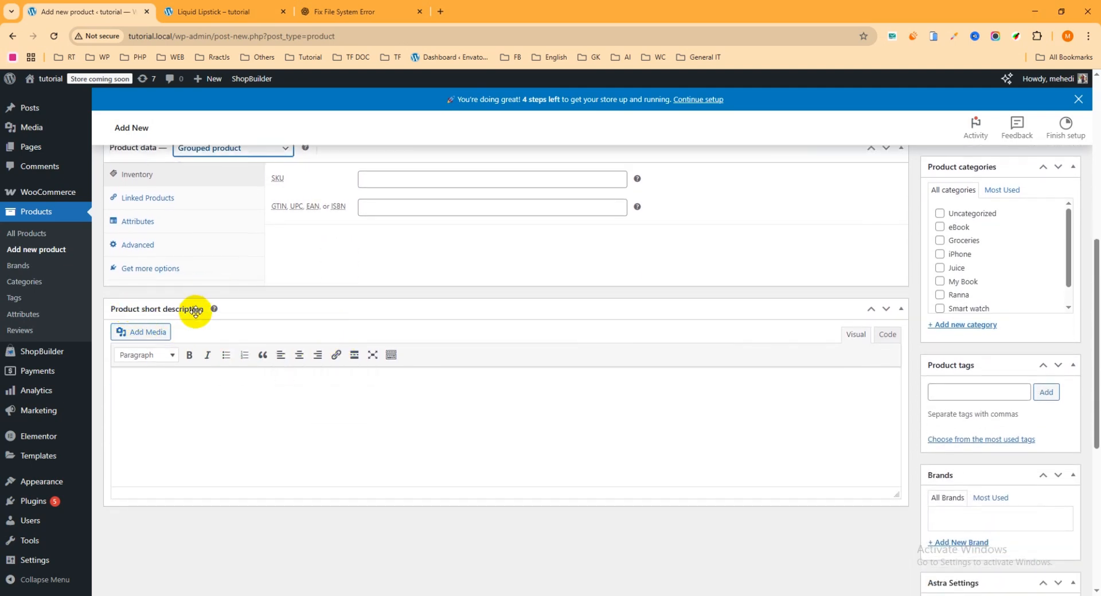
{"action": "left_click", "coordinate": [200, 385]}
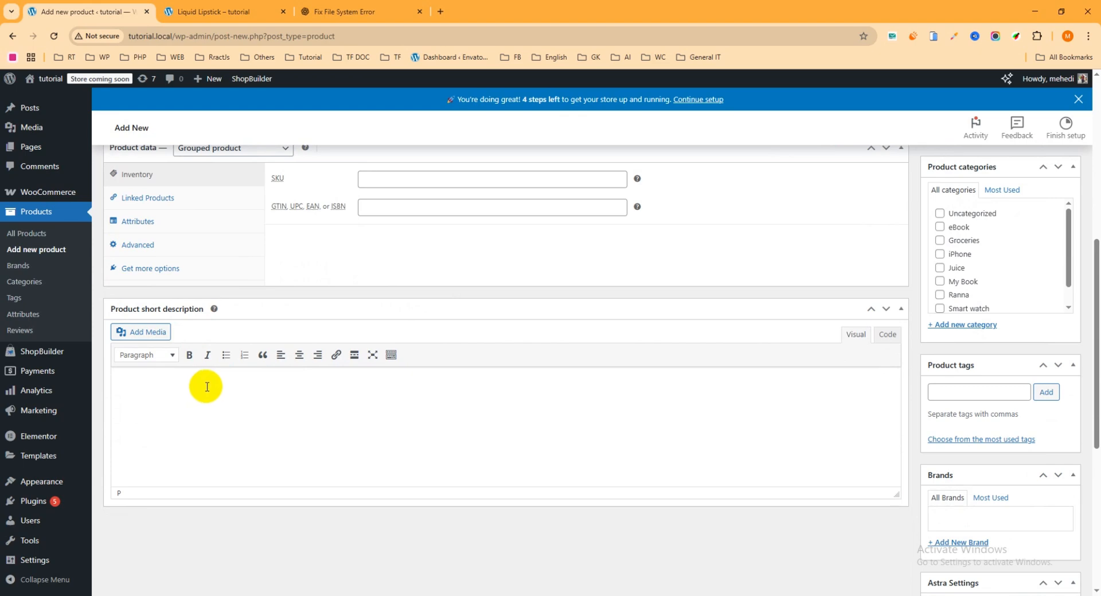
{"action": "key", "text": "ctrl+v"}
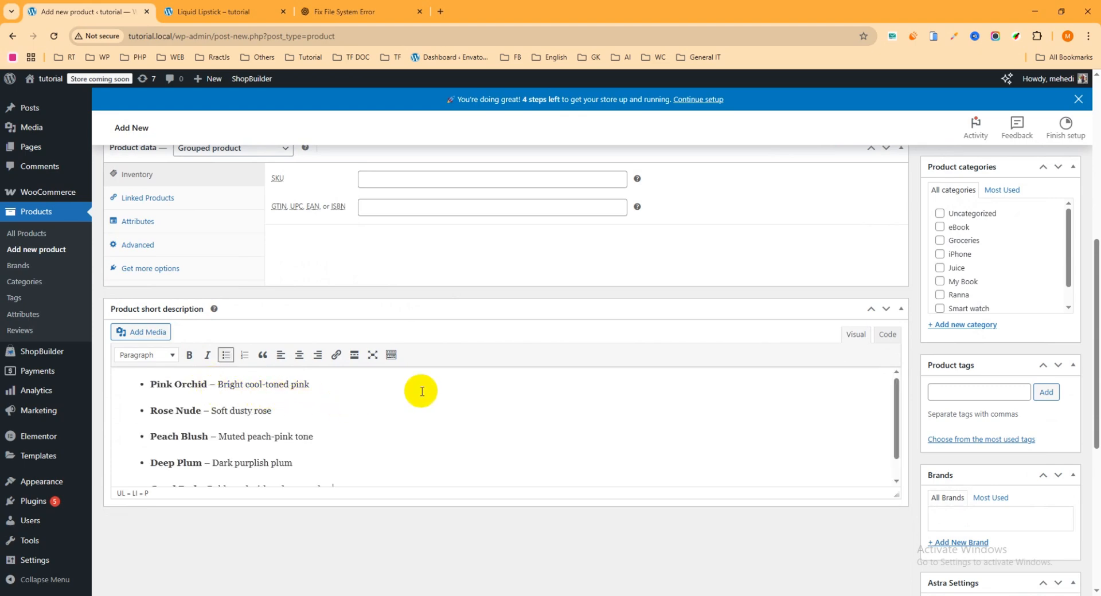
{"action": "scroll", "coordinate": [421, 391], "scroll_direction": "down", "scroll_amount": 1}
Upload Coral Red.jpg from the Downloads folder and set it as the product image.
{"action": "scroll", "coordinate": [723, 262], "scroll_direction": "up", "scroll_amount": 5}
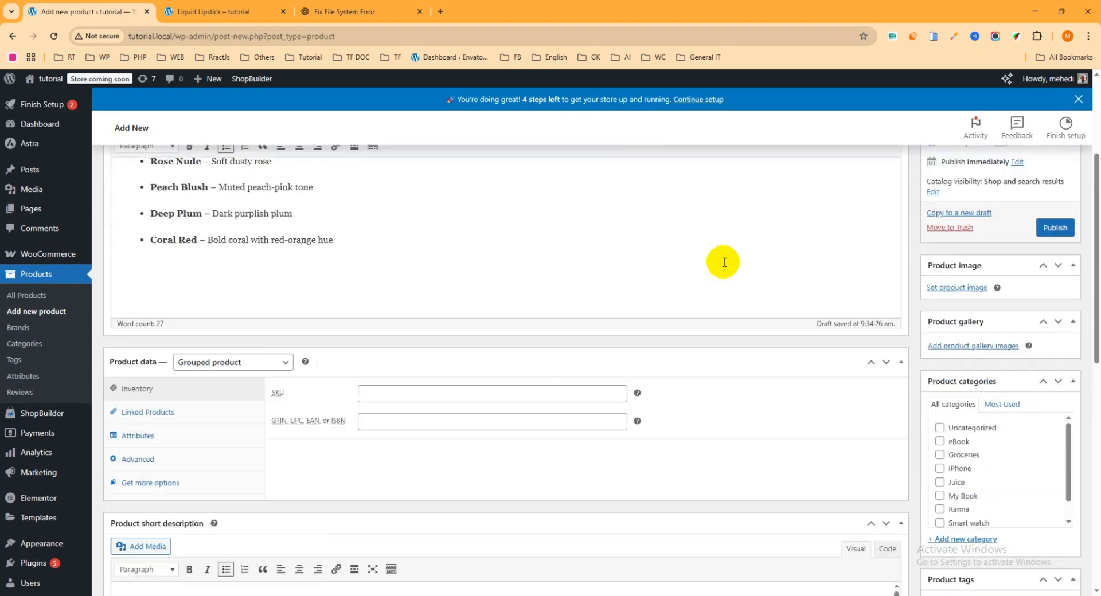
{"action": "scroll", "coordinate": [724, 262], "scroll_direction": "up", "scroll_amount": 1}
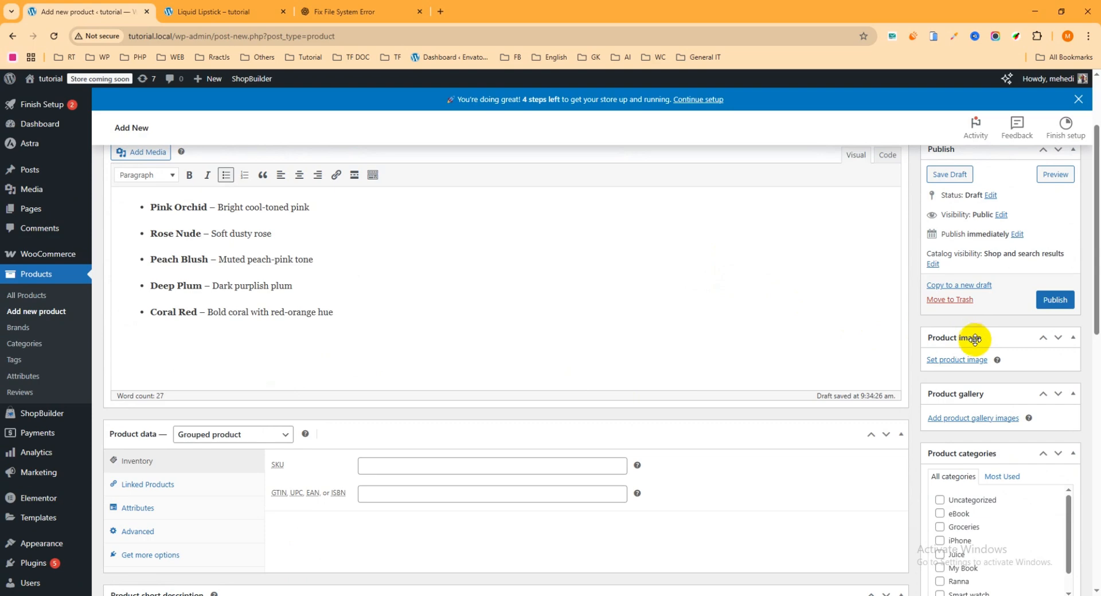
{"action": "left_click", "coordinate": [954, 361]}
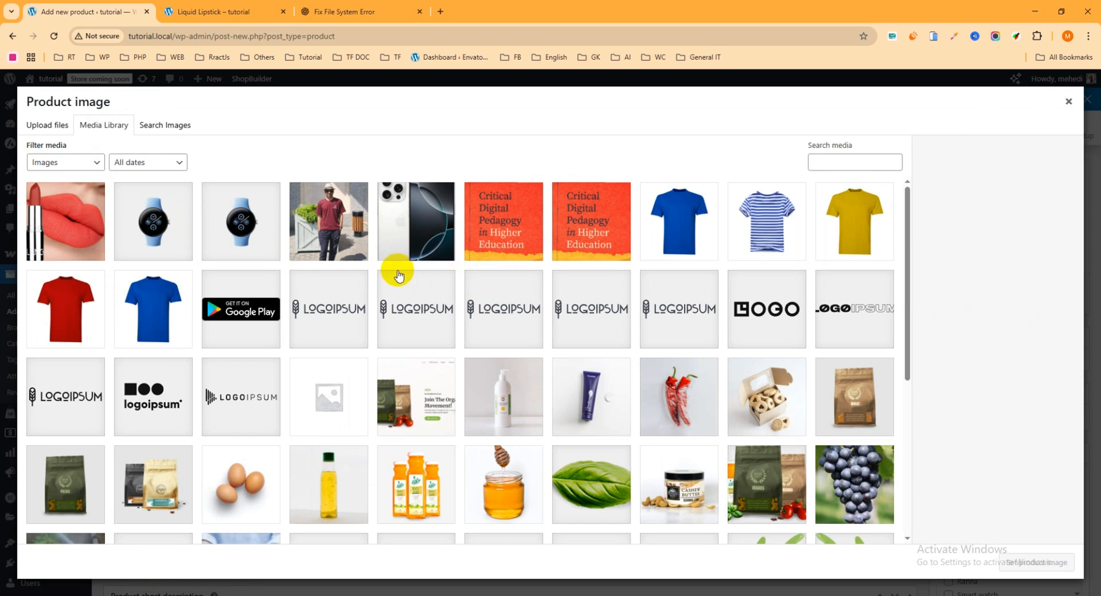
{"action": "left_click", "coordinate": [46, 128]}
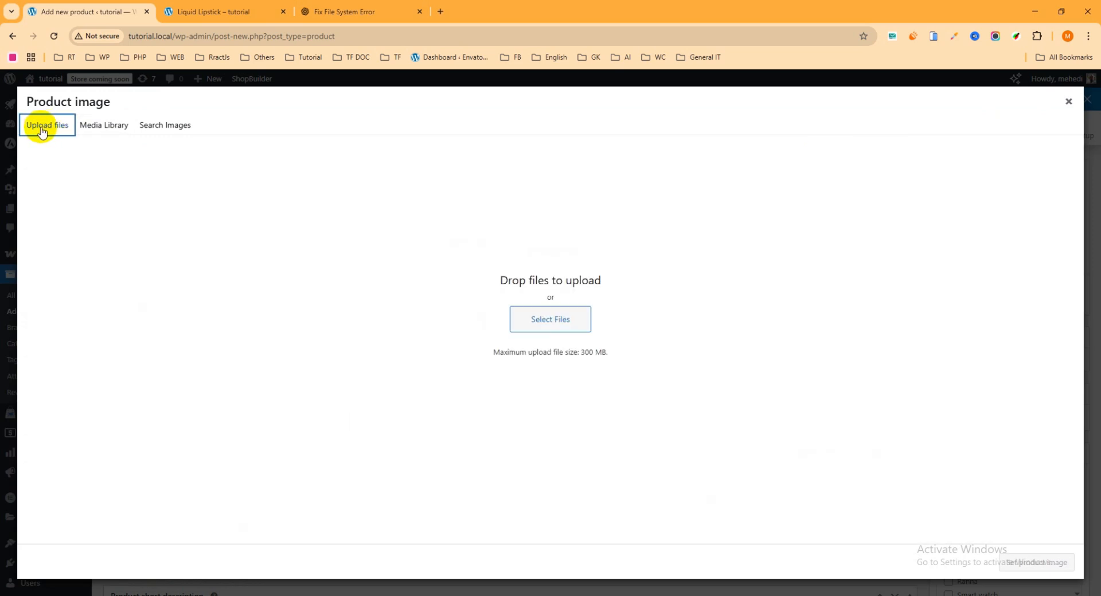
{"action": "left_click", "coordinate": [553, 323]}
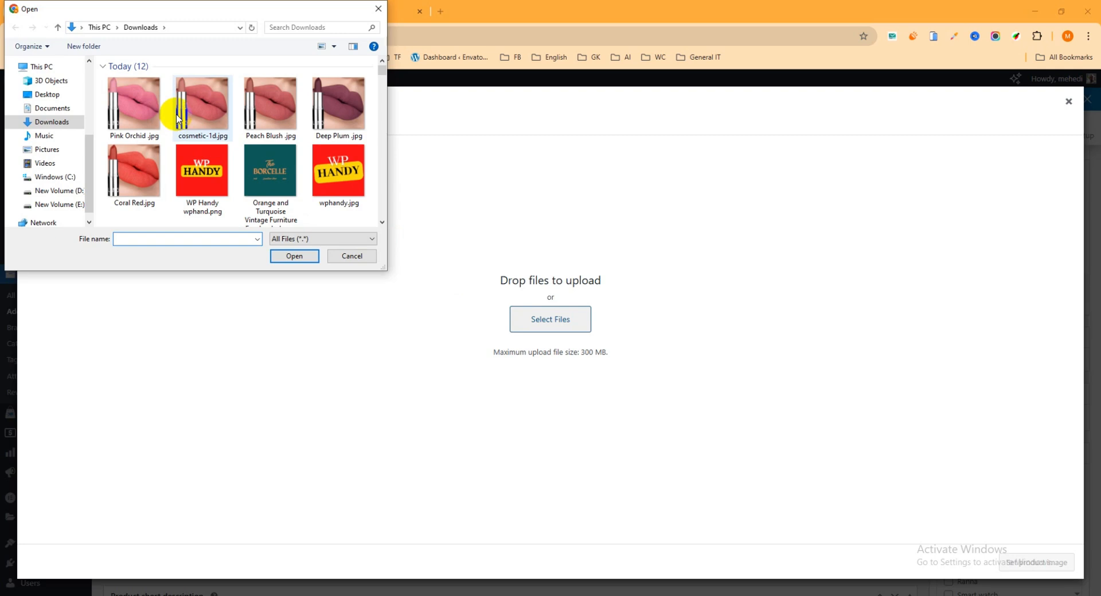
{"action": "left_click", "coordinate": [137, 183]}
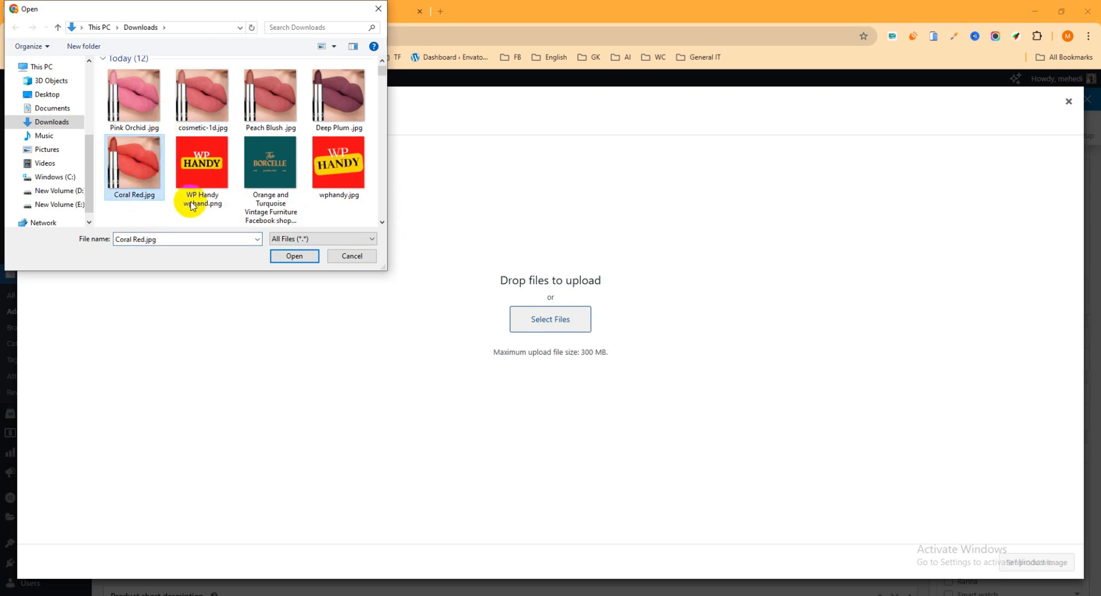
{"action": "left_click", "coordinate": [295, 256]}
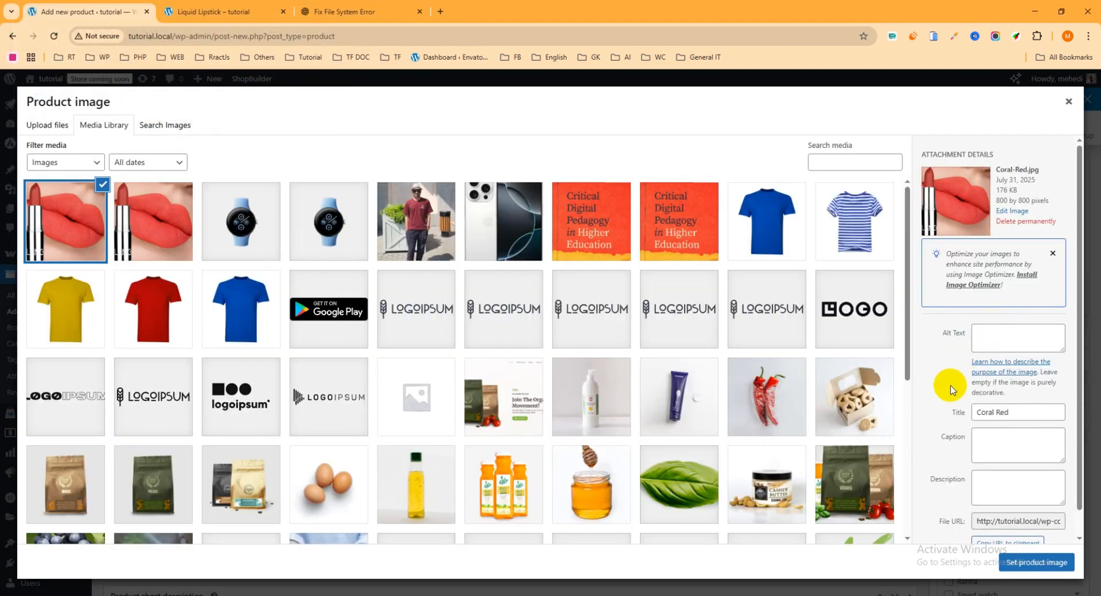
{"action": "left_click", "coordinate": [1036, 562]}
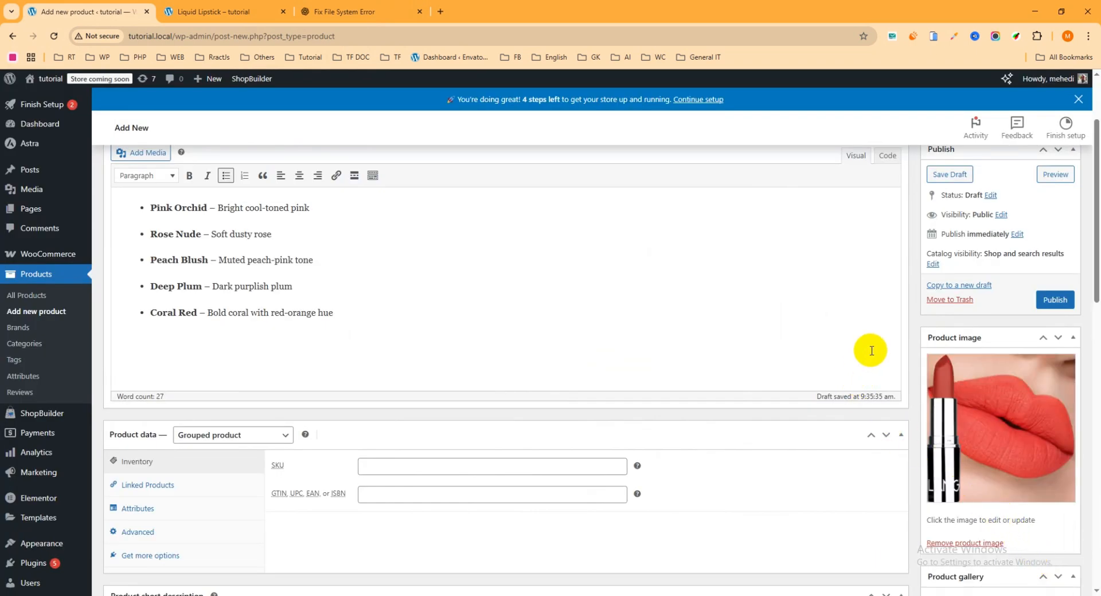
Create a new product category named "Liquid Lipstick" and assign it to the product.
{"action": "scroll", "coordinate": [990, 326], "scroll_direction": "down", "scroll_amount": 6}
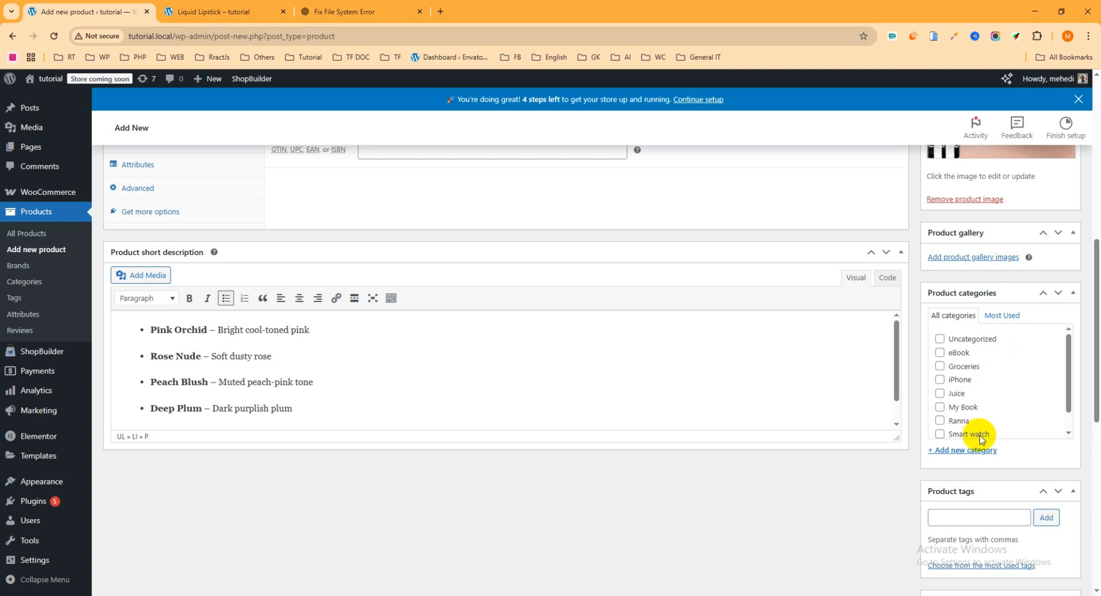
{"action": "scroll", "coordinate": [980, 431], "scroll_direction": "down", "scroll_amount": 1}
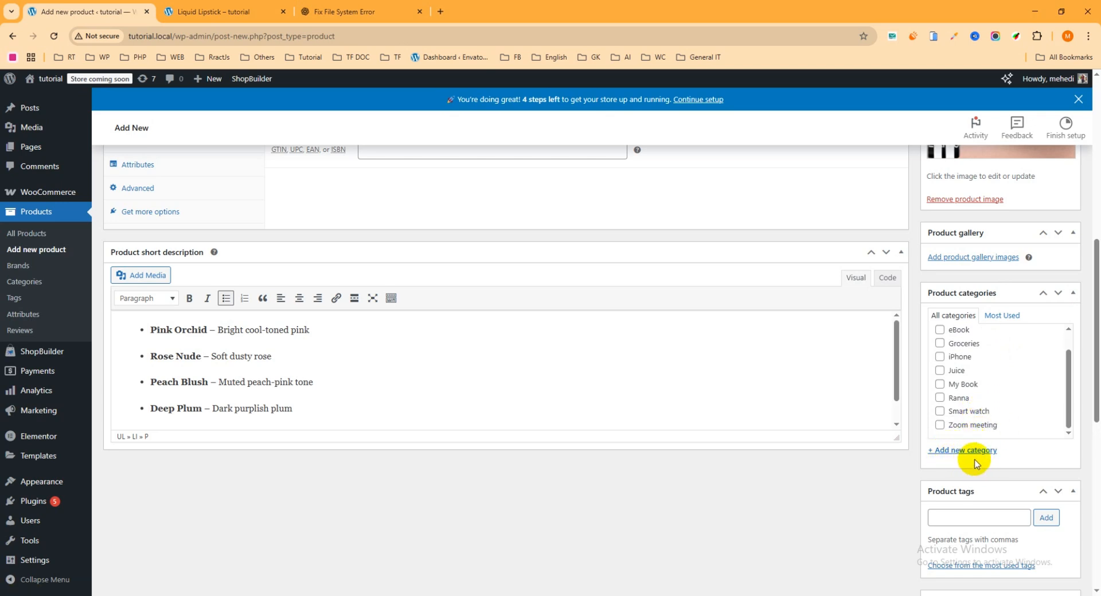
{"action": "left_click", "coordinate": [969, 452]}
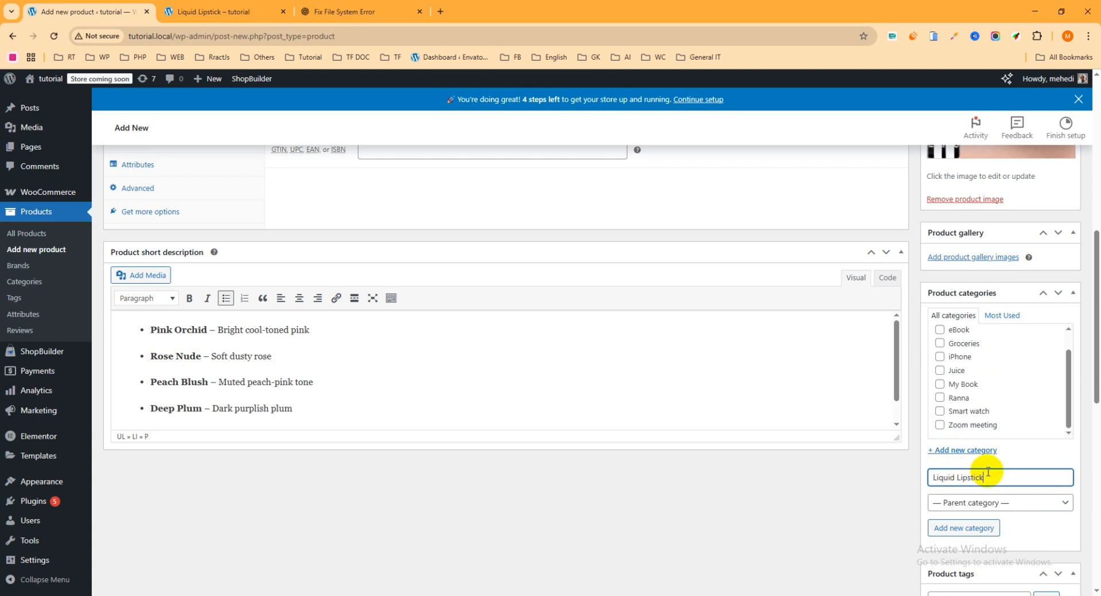
{"action": "scroll", "coordinate": [984, 476], "scroll_direction": "down", "scroll_amount": 1}
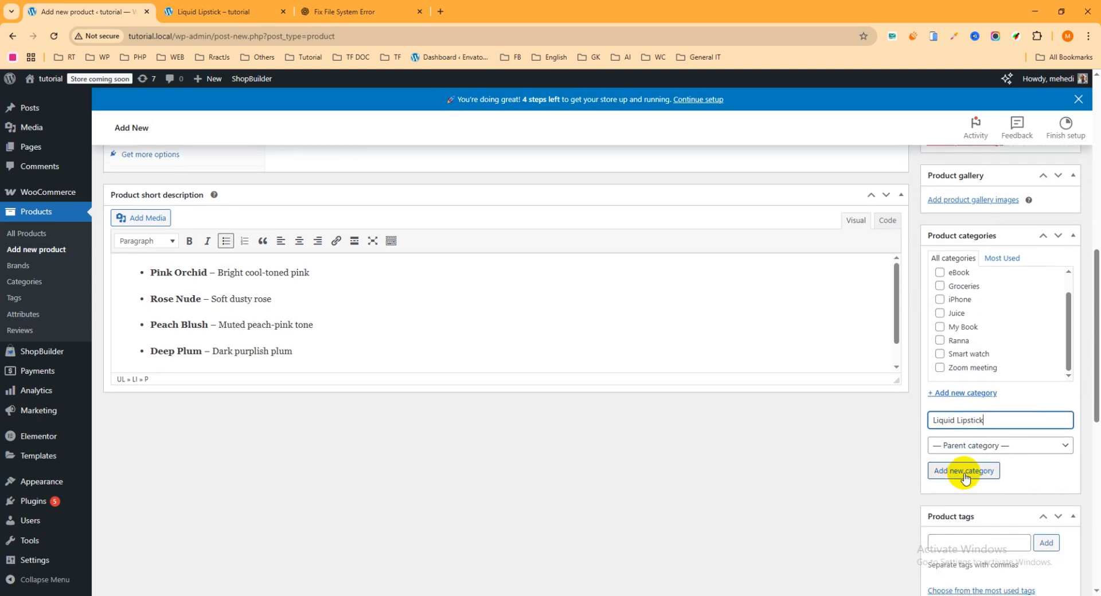
{"action": "left_click", "coordinate": [966, 473]}
{"action": "left_click", "coordinate": [969, 473]}
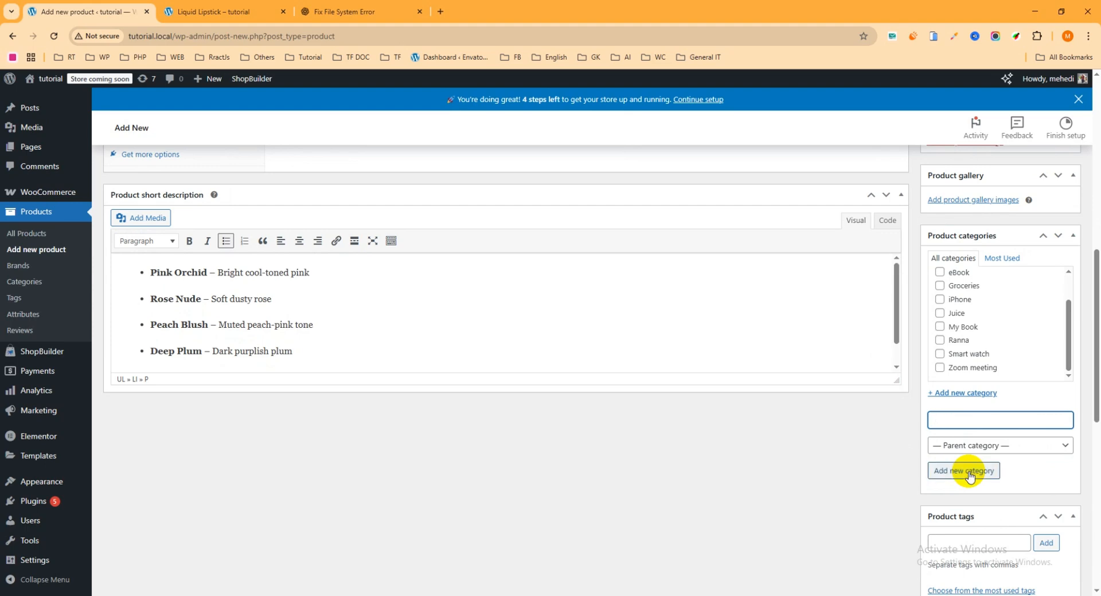
Publish the grouped Liquid Lipstick product and start a new blank product.
{"action": "scroll", "coordinate": [917, 435], "scroll_direction": "up", "scroll_amount": 7}
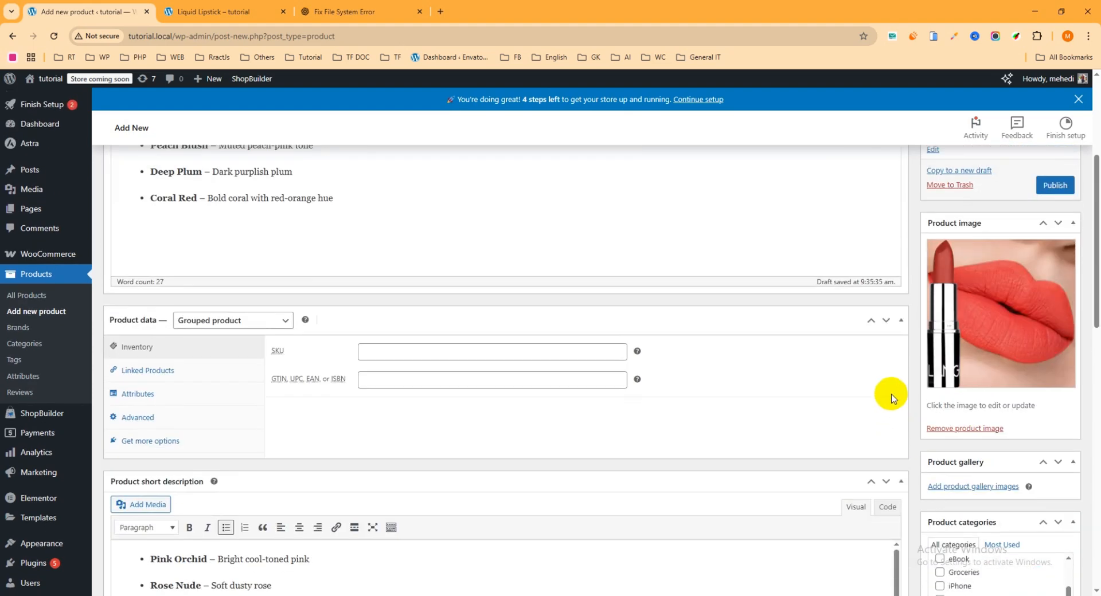
{"action": "left_click", "coordinate": [1054, 298]}
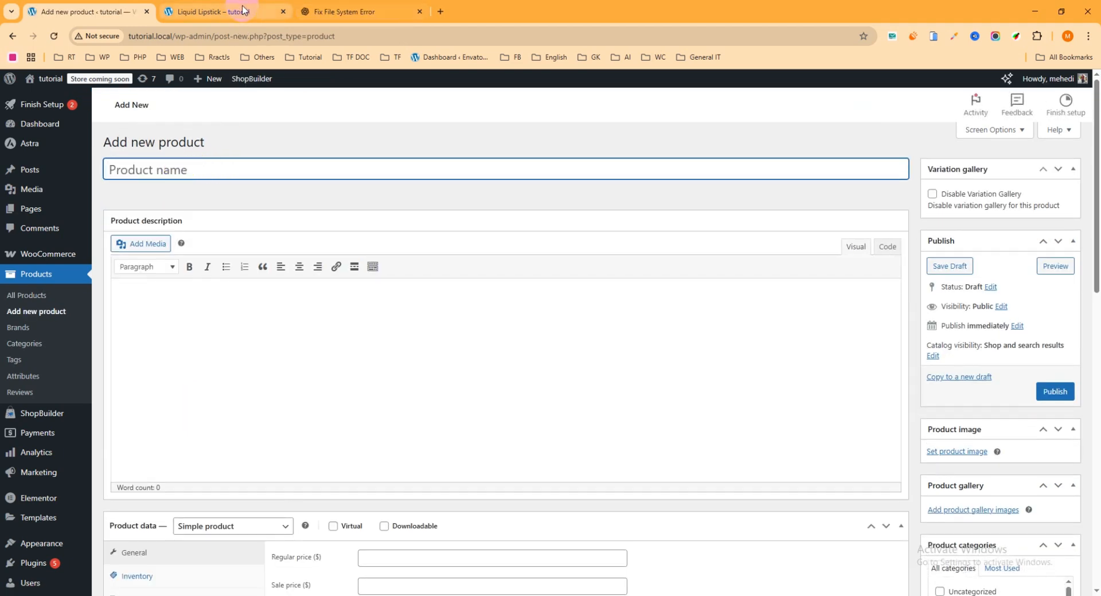
Copy "Pink Orchid – Bright cool-toned pink" from the ChatGPT color list and paste it as the new product's name.
{"action": "left_click", "coordinate": [351, 12]}
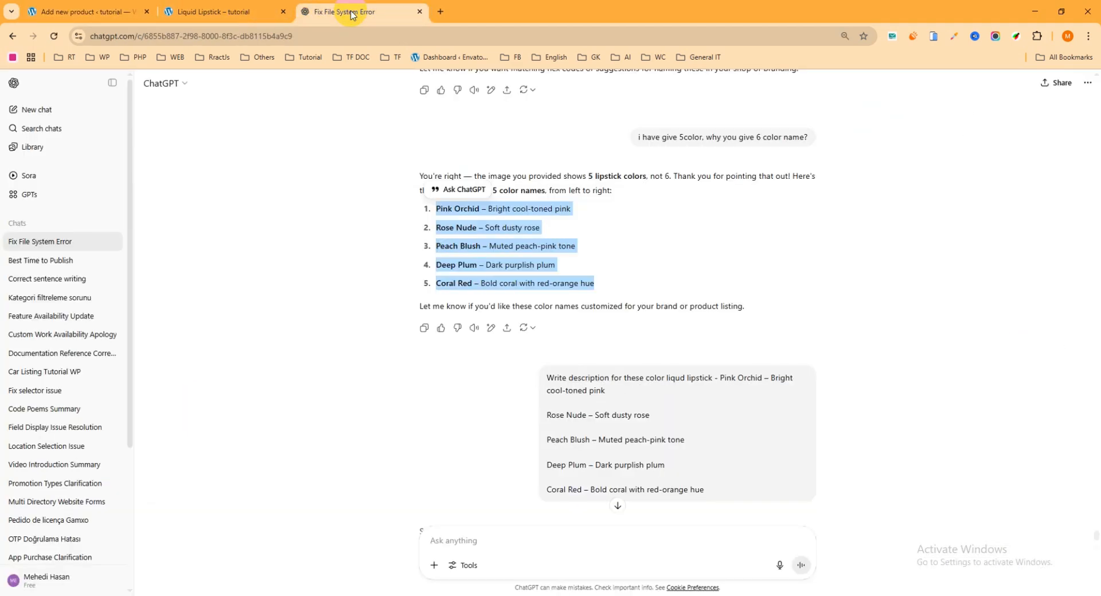
{"action": "left_click", "coordinate": [374, 244]}
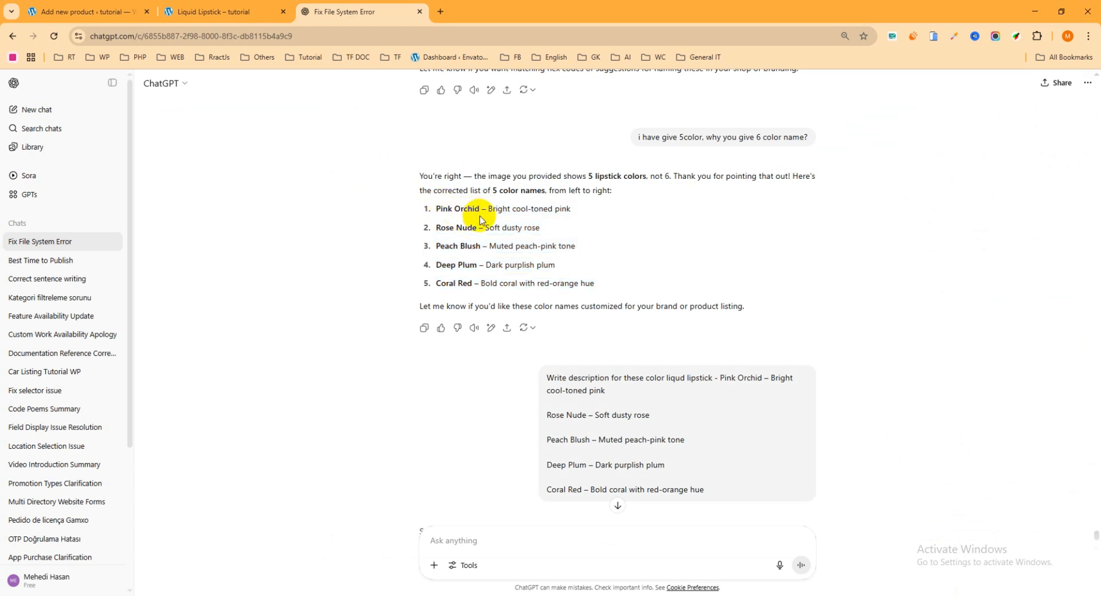
{"action": "left_click_drag", "start_coordinate": [575, 210], "coordinate": [437, 212]}
{"action": "key", "text": "ctrl+c"}
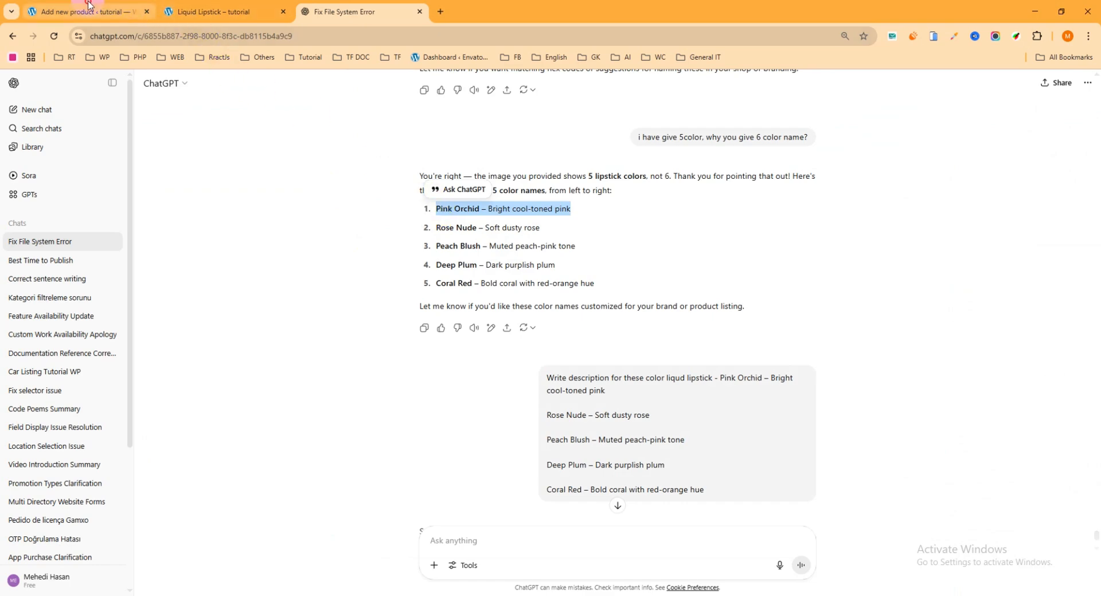
{"action": "left_click", "coordinate": [98, 11]}
{"action": "key", "text": "ctrl+v"}
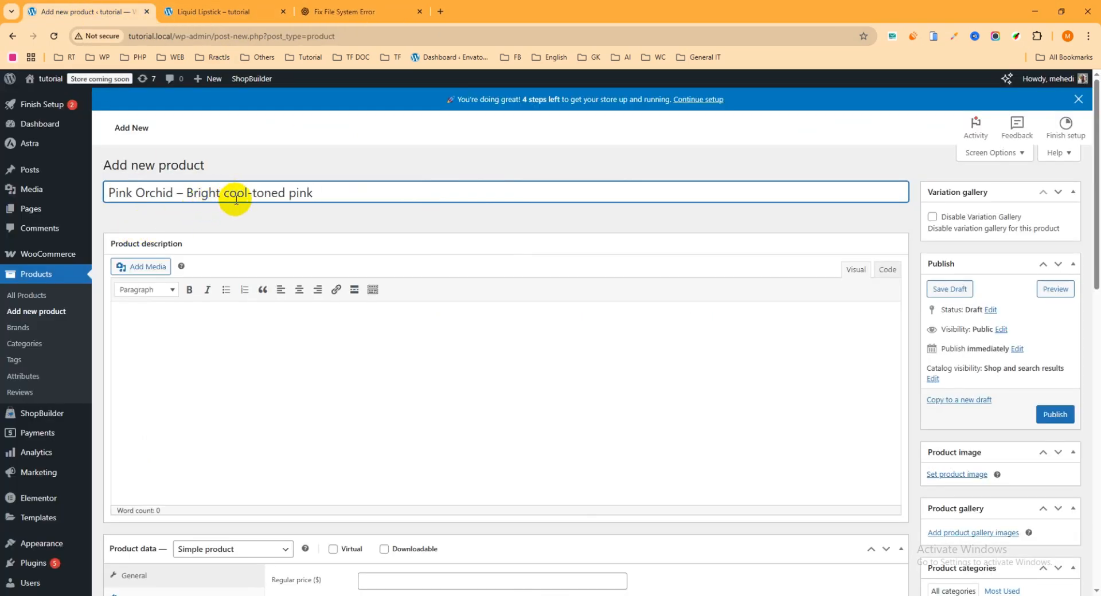
Copy the Pink Orchid heading and description paragraph from the ChatGPT chat and paste them into the product description.
{"action": "left_click", "coordinate": [338, 11]}
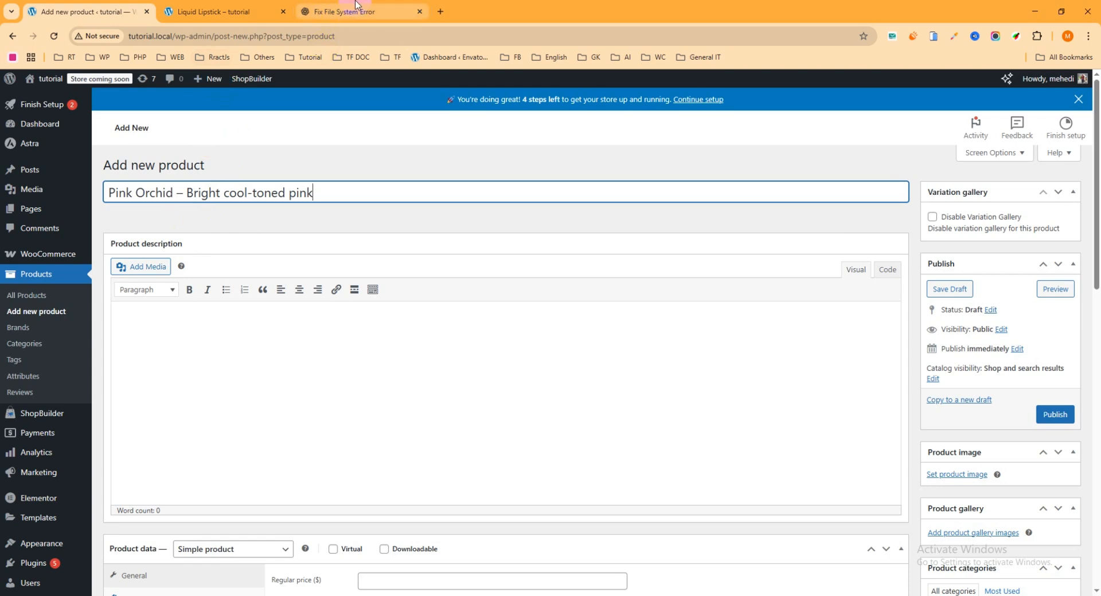
{"action": "scroll", "coordinate": [627, 288], "scroll_direction": "down", "scroll_amount": 5}
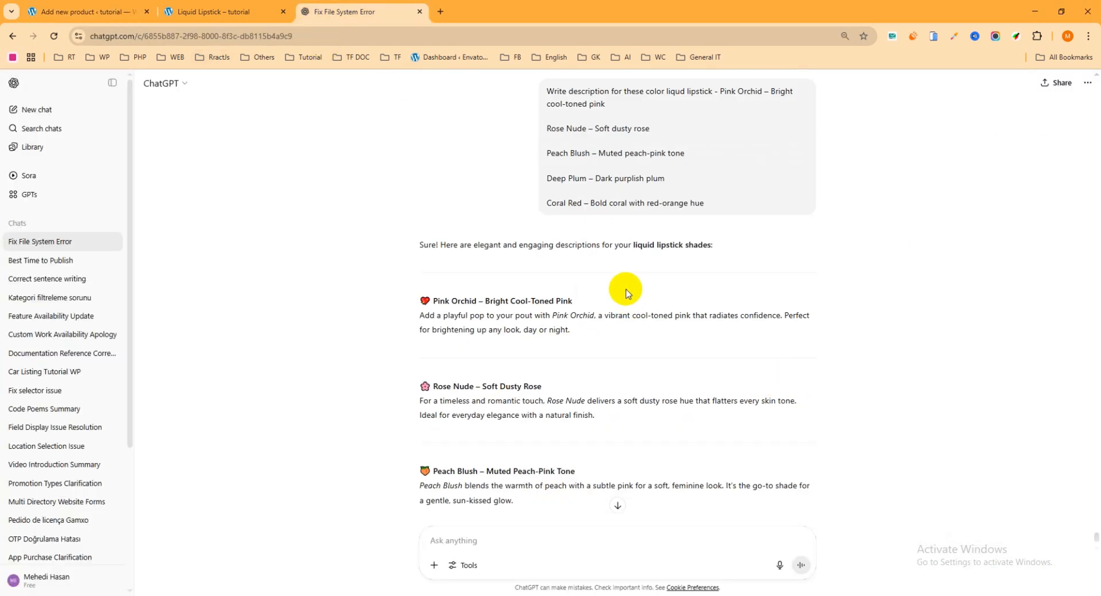
{"action": "scroll", "coordinate": [625, 287], "scroll_direction": "up", "scroll_amount": 9}
{"action": "scroll", "coordinate": [627, 292], "scroll_direction": "up", "scroll_amount": 10}
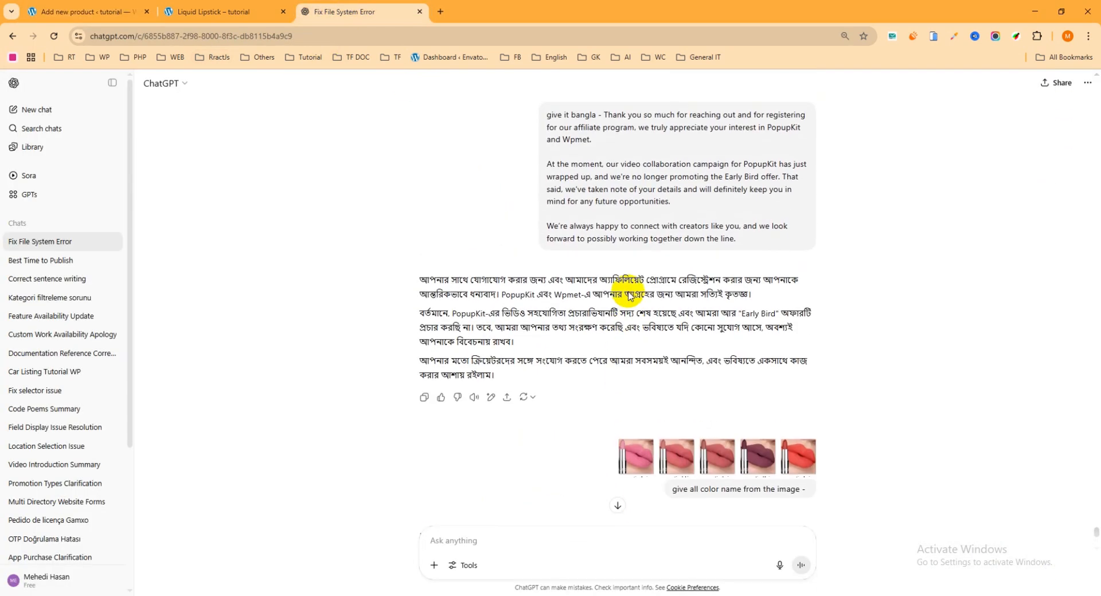
{"action": "scroll", "coordinate": [626, 303], "scroll_direction": "down", "scroll_amount": 12}
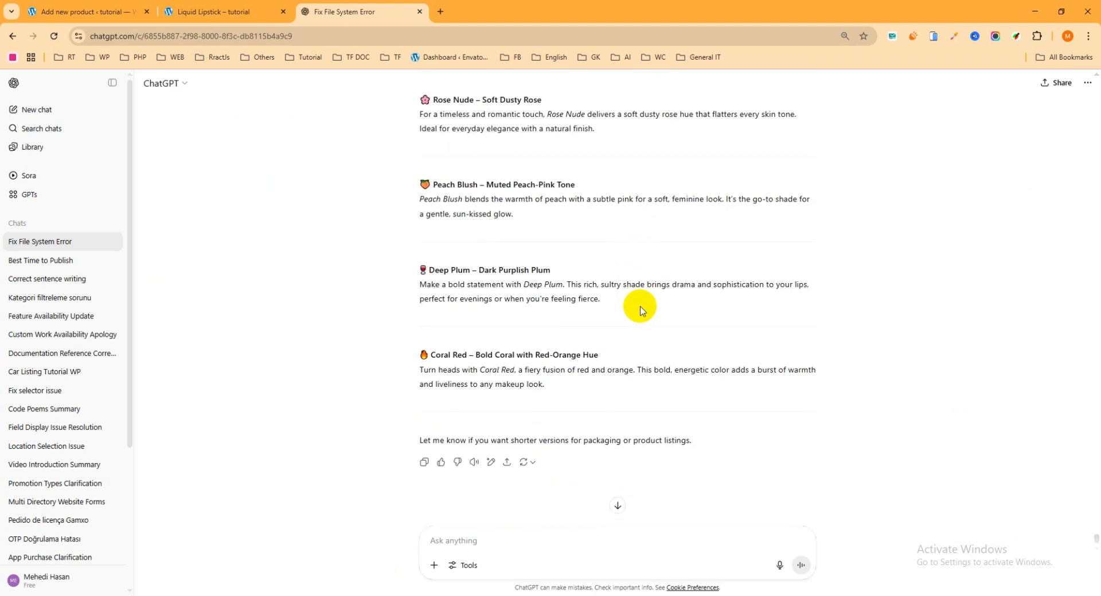
{"action": "scroll", "coordinate": [614, 291], "scroll_direction": "up", "scroll_amount": 3}
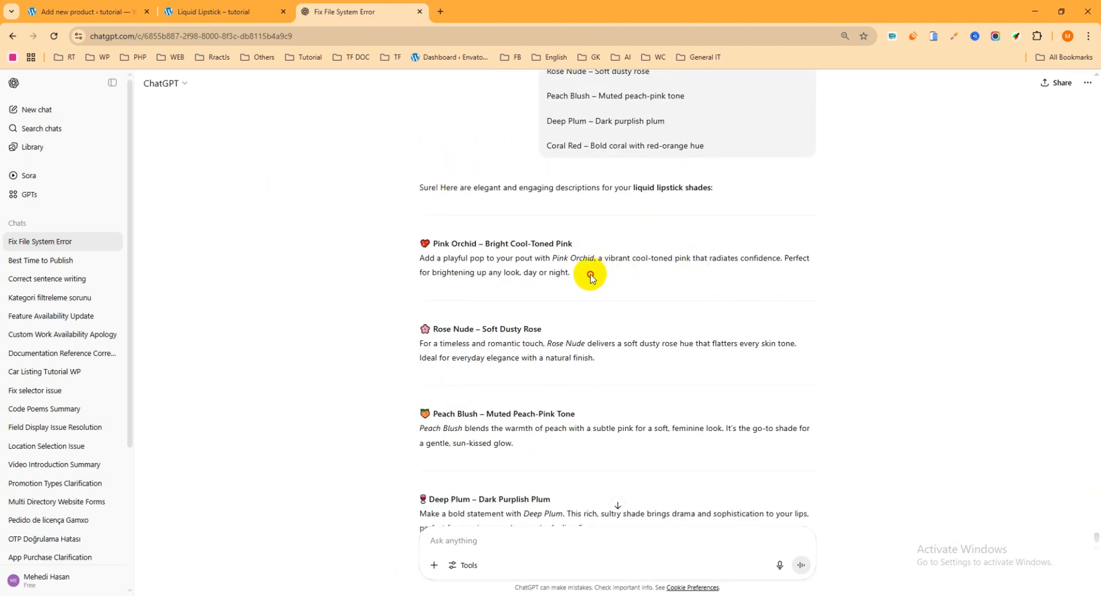
{"action": "left_click_drag", "start_coordinate": [590, 275], "coordinate": [442, 248]}
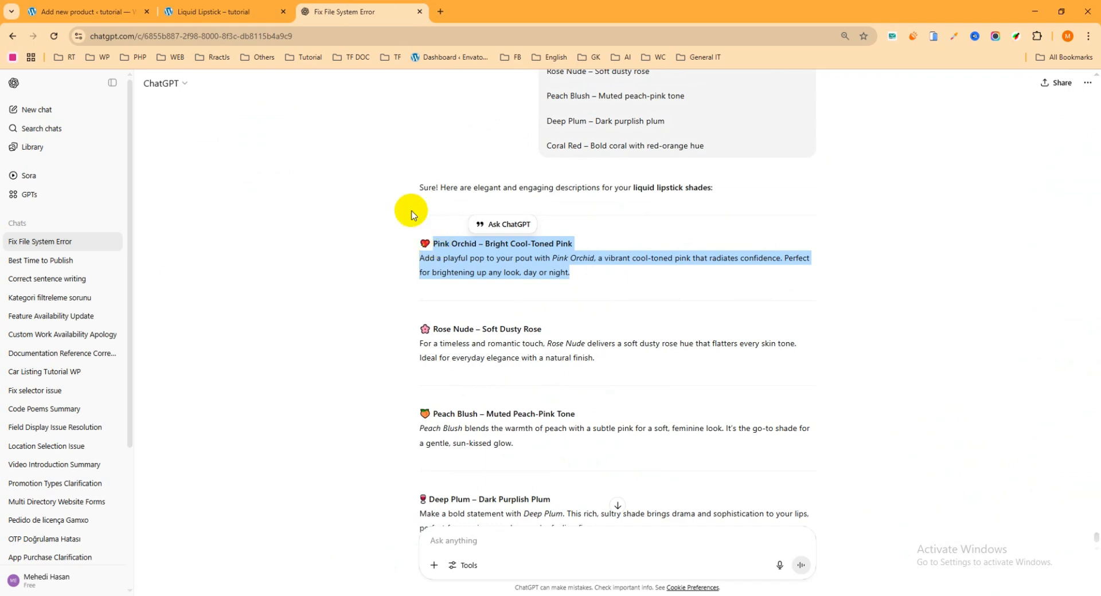
{"action": "left_click", "coordinate": [90, 11]}
{"action": "left_click", "coordinate": [183, 345]}
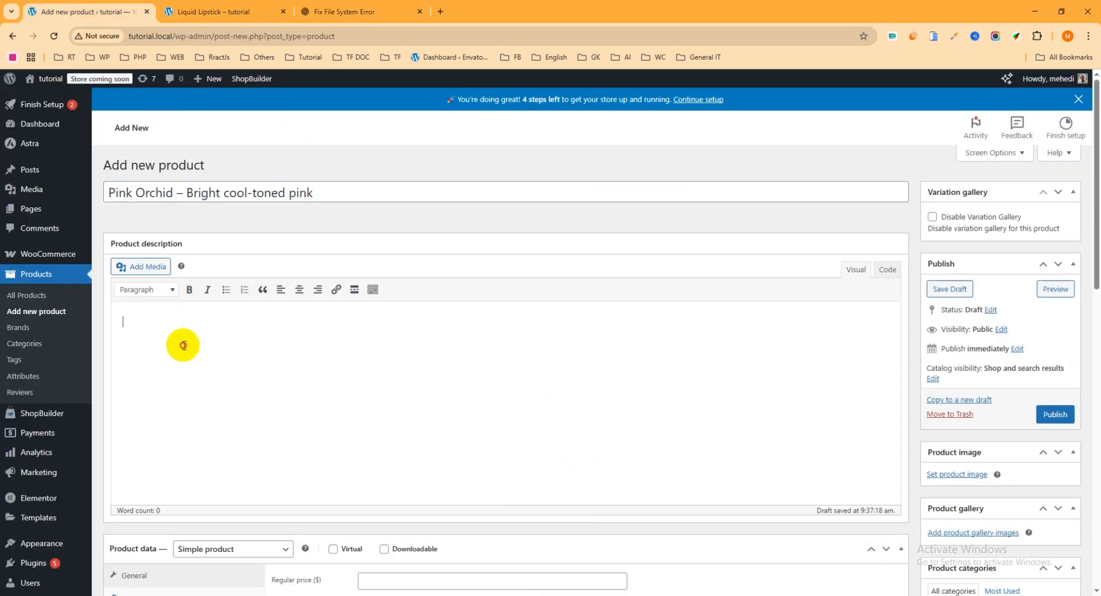
{"action": "type", "text": "Pink Orchid – Bright Cool-Toned Pink Add a playful pop to your pout with Pink Orchid, a vibrant cool-toned pink that radiates confidence. Perfect for brightening up any look, day or night."}
{"action": "scroll", "coordinate": [374, 325], "scroll_direction": "down", "scroll_amount": 4}
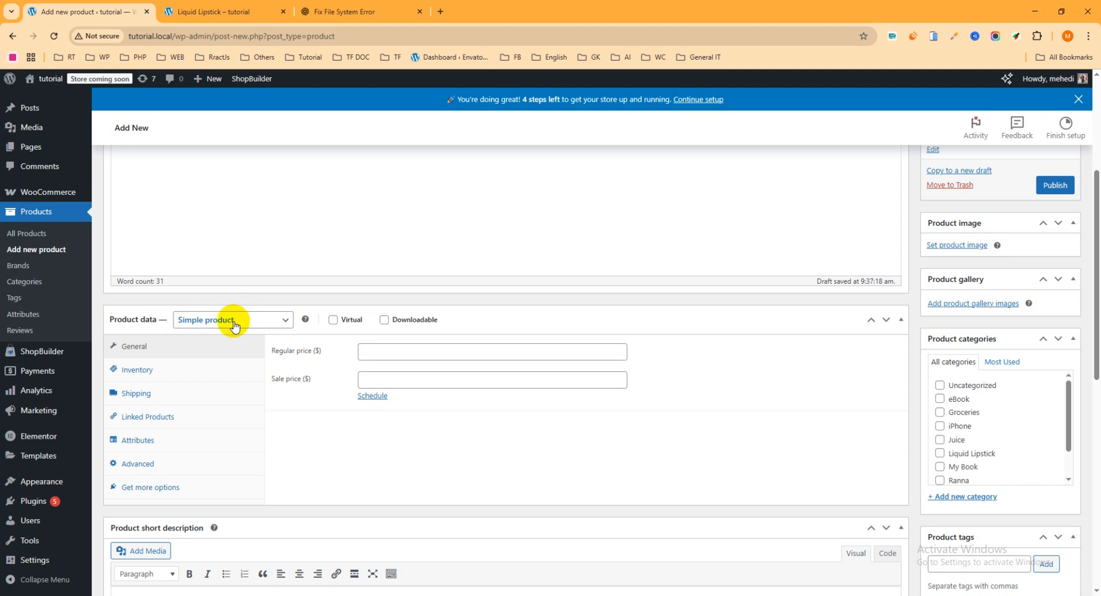
{"action": "left_click", "coordinate": [234, 323]}
{"action": "left_click", "coordinate": [222, 363]}
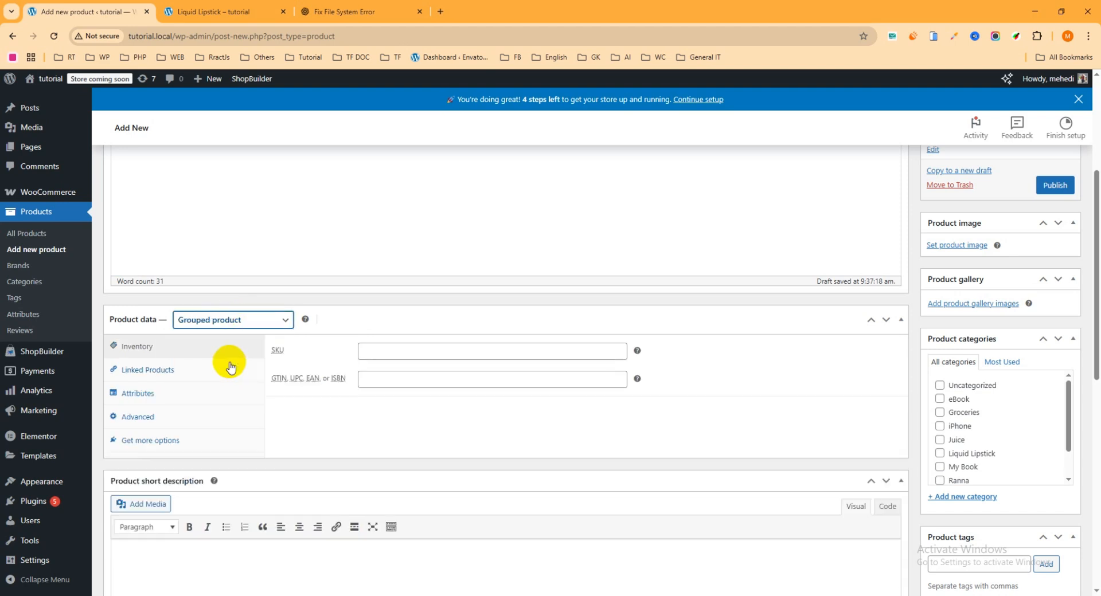
{"action": "left_click", "coordinate": [221, 324]}
{"action": "left_click", "coordinate": [217, 349]}
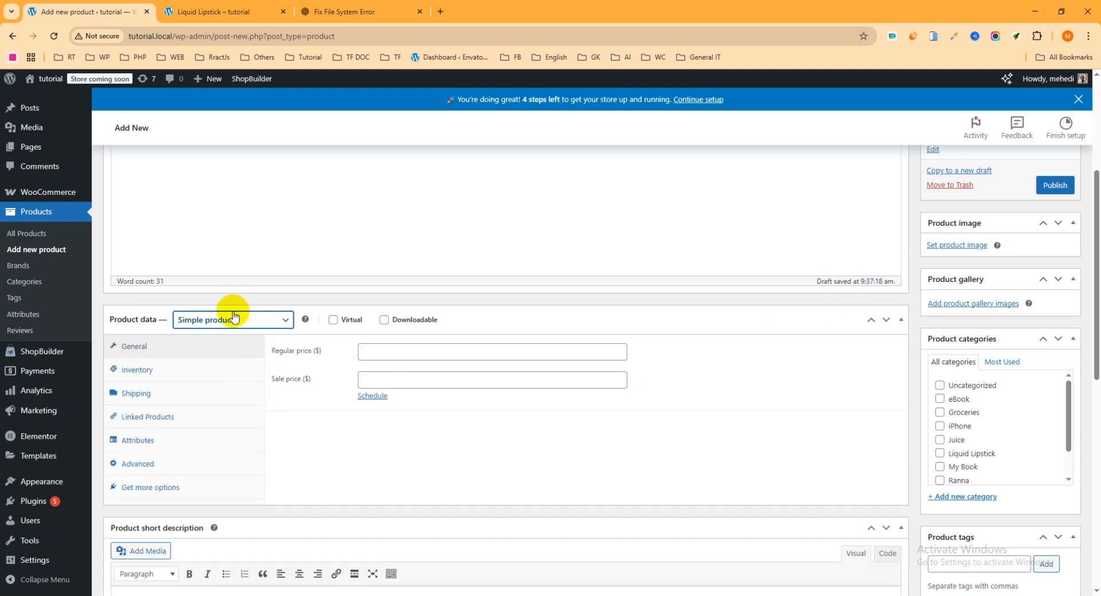
Set the simple product's regular price to $50.
{"action": "left_click", "coordinate": [380, 354]}
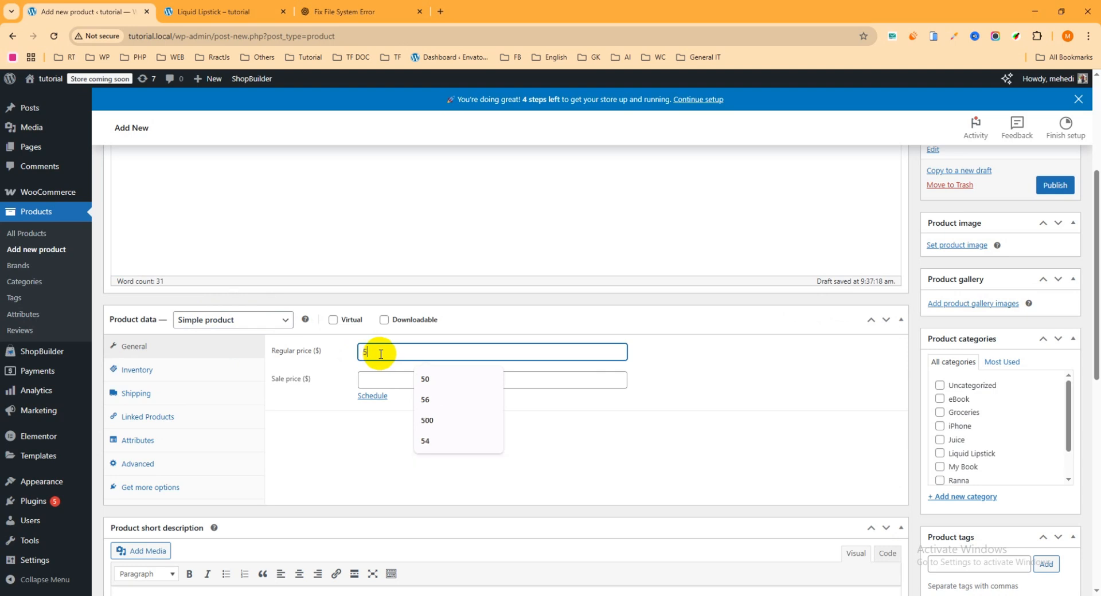
{"action": "type", "text": "50"}
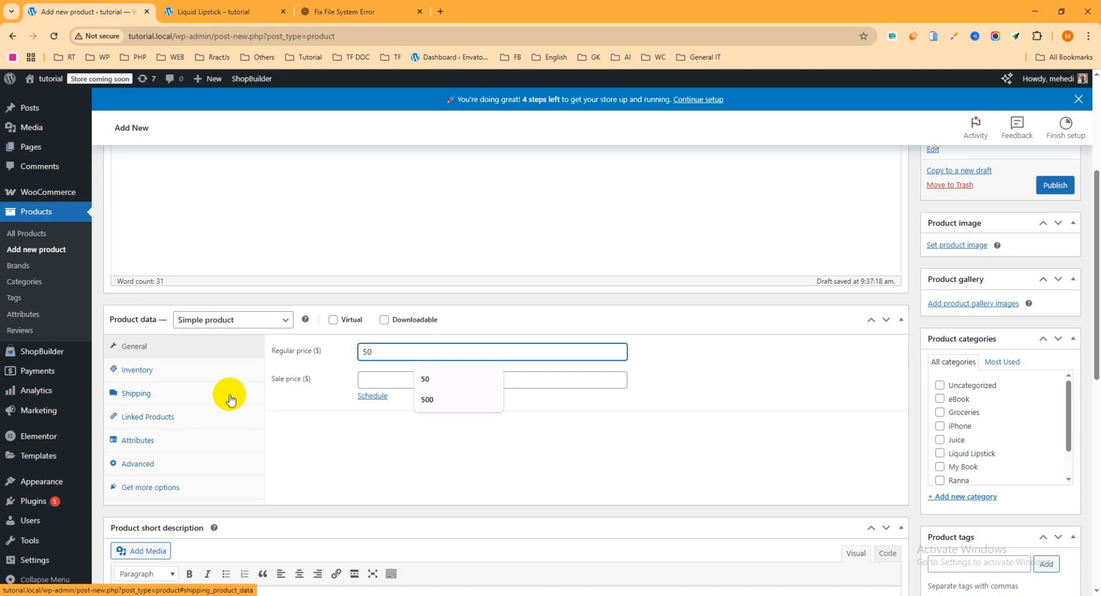
{"action": "left_click", "coordinate": [265, 367]}
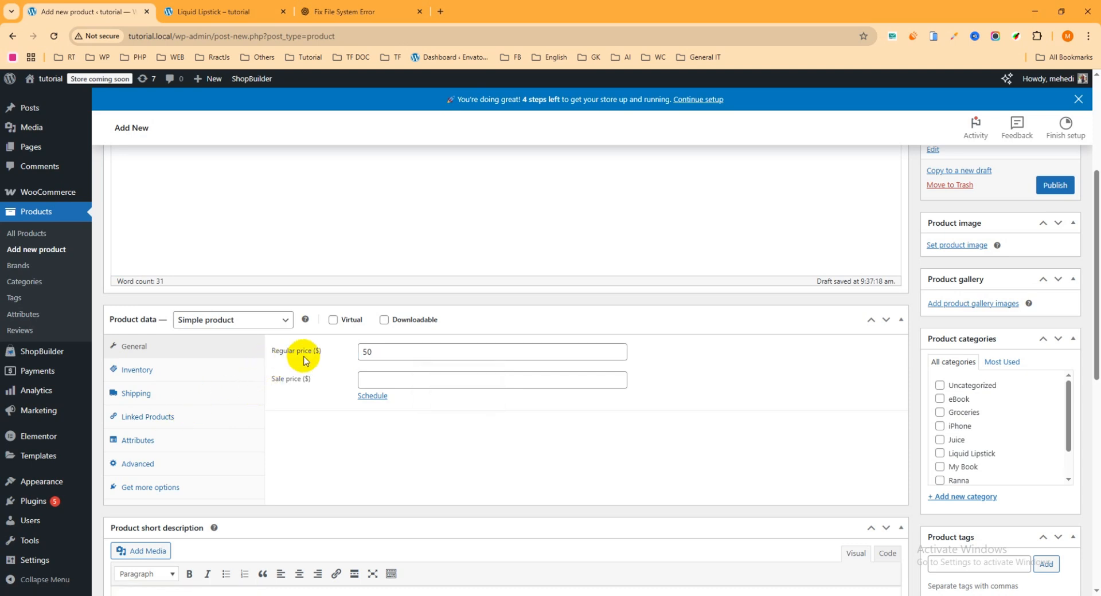
Paste the copied Pink Orchid heading and description into the product short description.
{"action": "scroll", "coordinate": [369, 353], "scroll_direction": "down", "scroll_amount": 4}
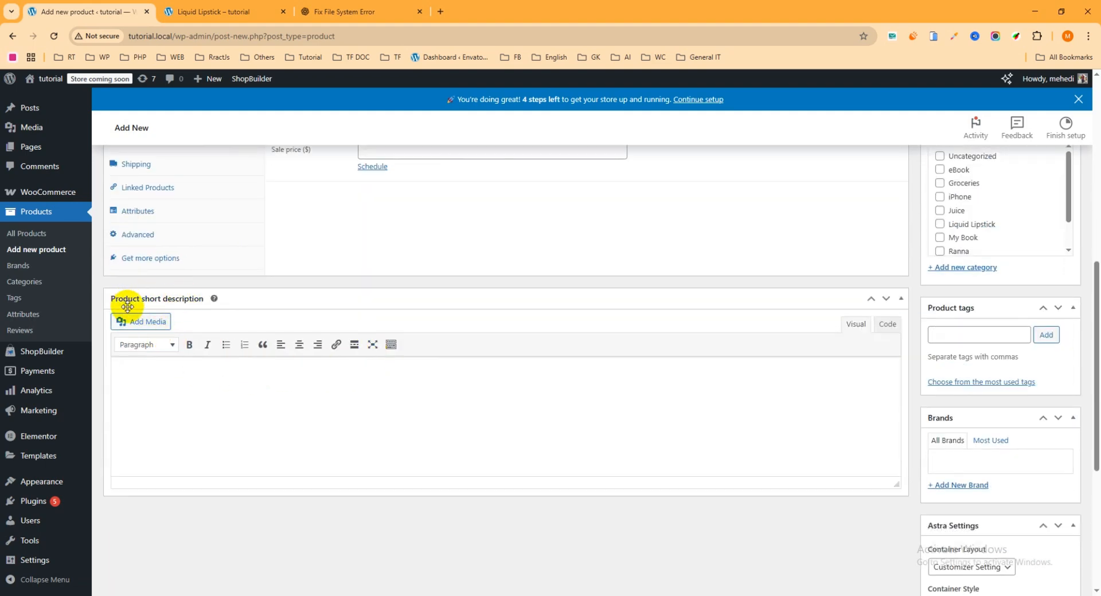
{"action": "left_click", "coordinate": [185, 390]}
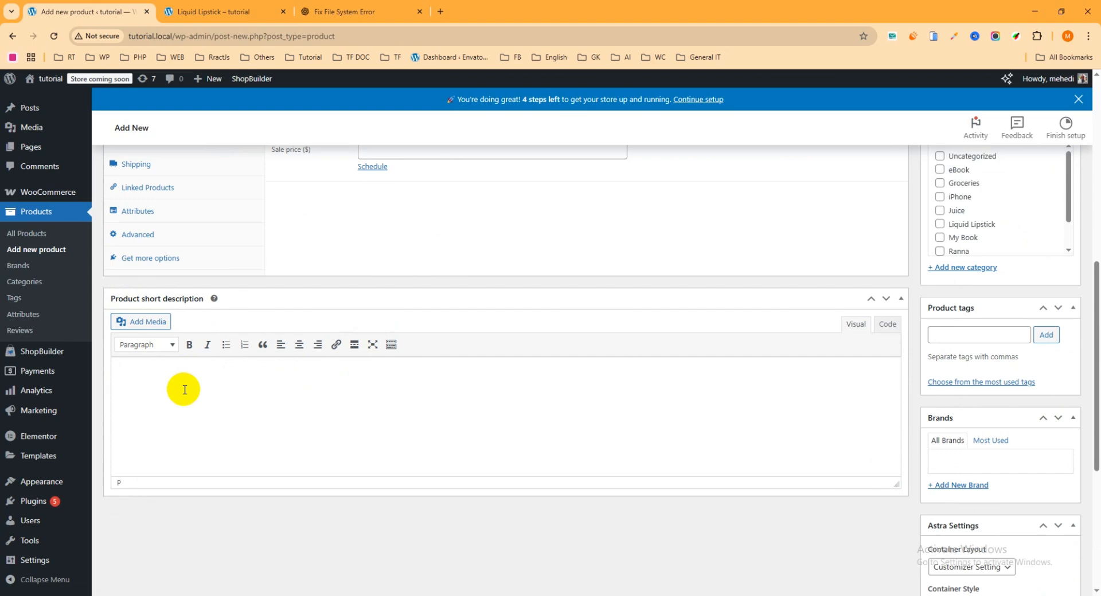
{"action": "type", "text": "Pink Orchid – Bright Cool-Toned Pink Add a playful pop to your pout with Pink Orchid, a vibrant cool-toned pink that radiates confidence. Perfect for brightening up any look, day or night."}
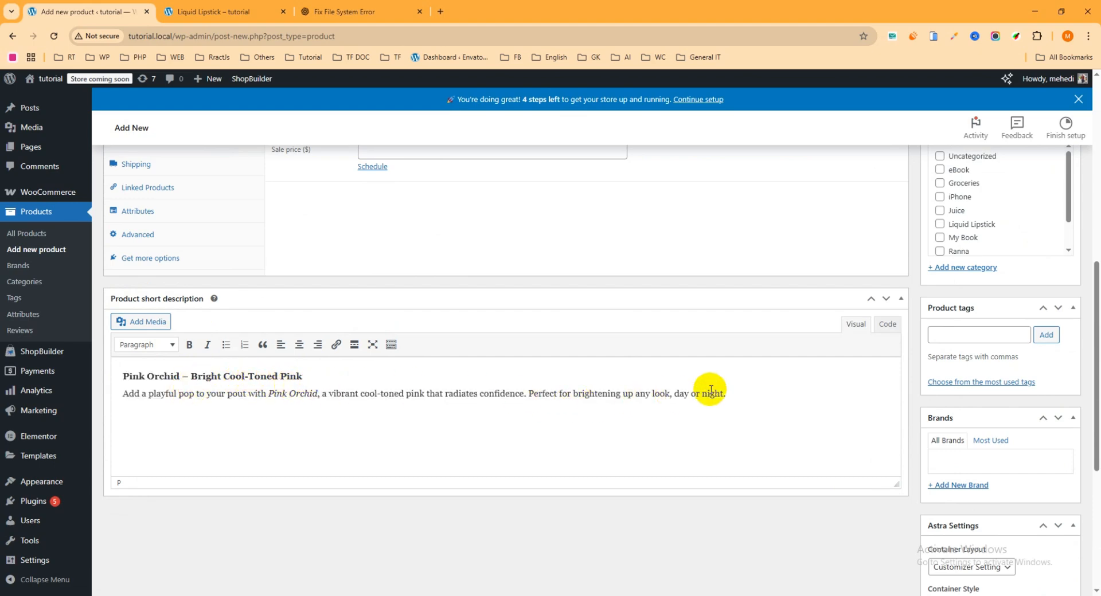
Change the product's catalog visibility to Hidden.
{"action": "scroll", "coordinate": [745, 384], "scroll_direction": "up", "scroll_amount": 5}
{"action": "scroll", "coordinate": [791, 372], "scroll_direction": "up", "scroll_amount": 3}
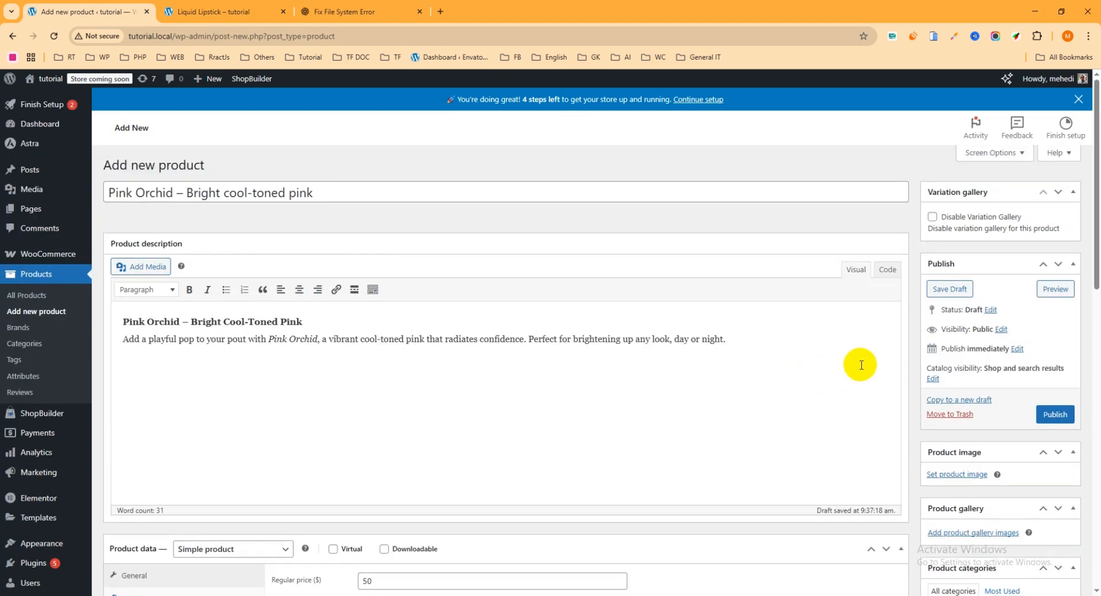
{"action": "scroll", "coordinate": [860, 367], "scroll_direction": "down", "scroll_amount": 1}
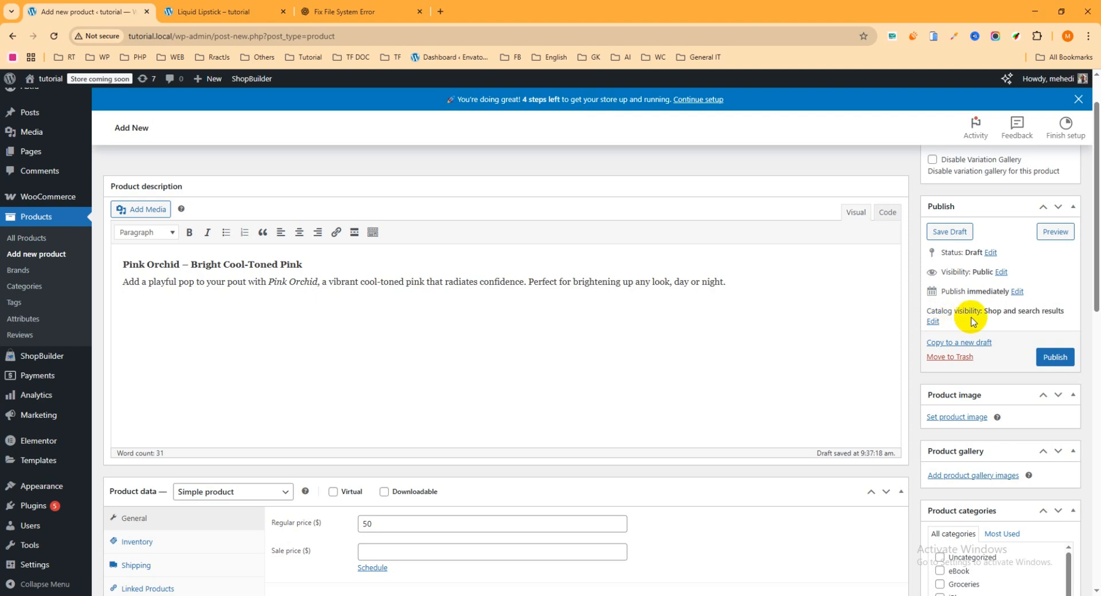
{"action": "left_click", "coordinate": [933, 323]}
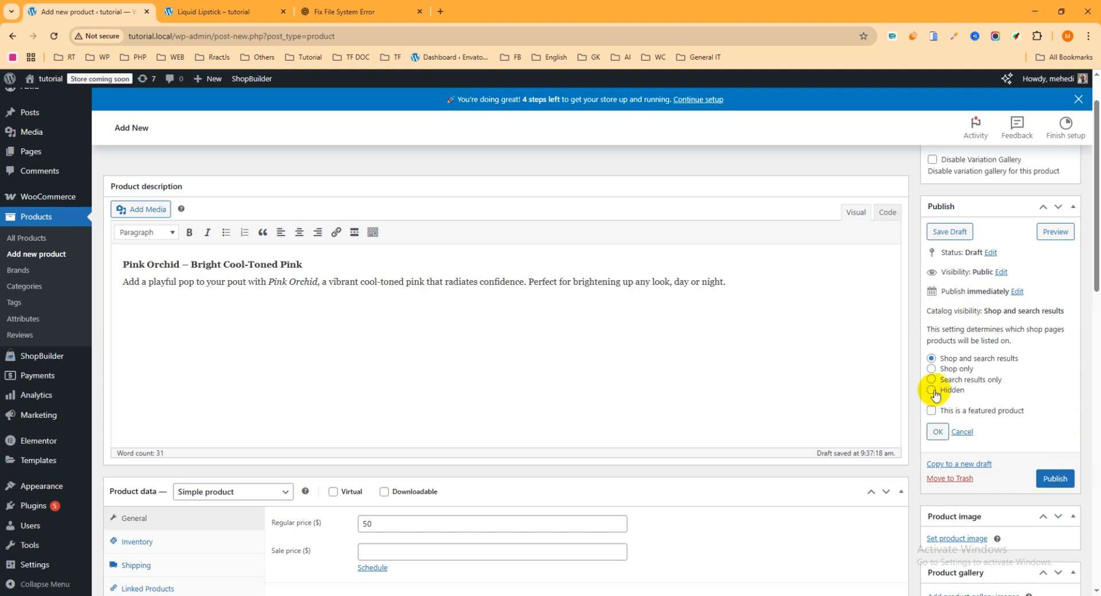
{"action": "left_click", "coordinate": [937, 432]}
Upload "Pink Orchid .jpg" from the Downloads folder and set it as the product image.
{"action": "scroll", "coordinate": [974, 347], "scroll_direction": "down", "scroll_amount": 1}
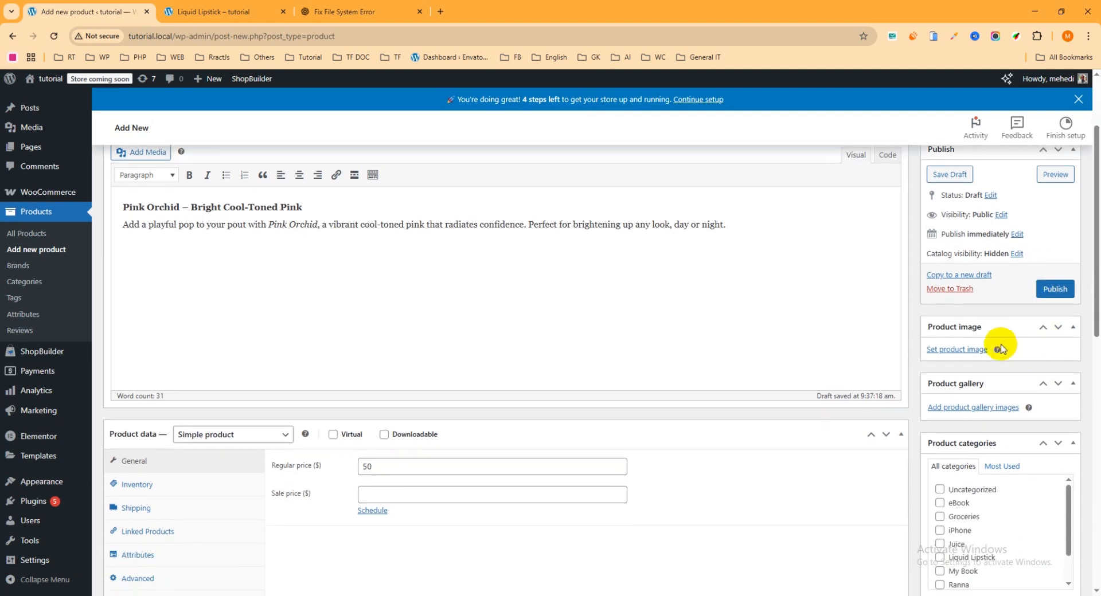
{"action": "left_click", "coordinate": [965, 351]}
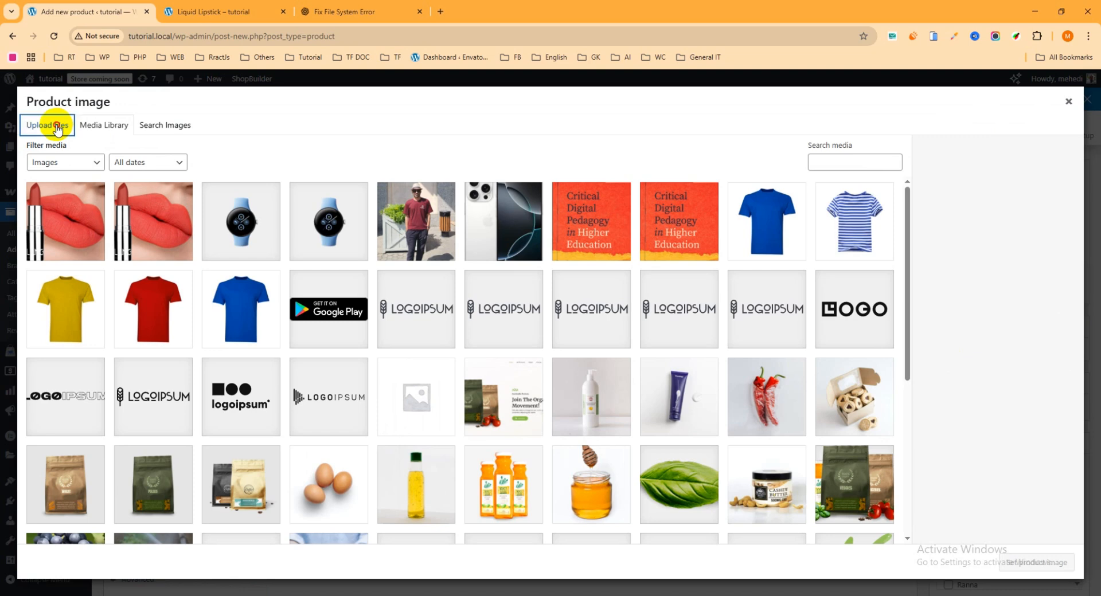
{"action": "left_click", "coordinate": [57, 127]}
{"action": "left_click", "coordinate": [548, 323]}
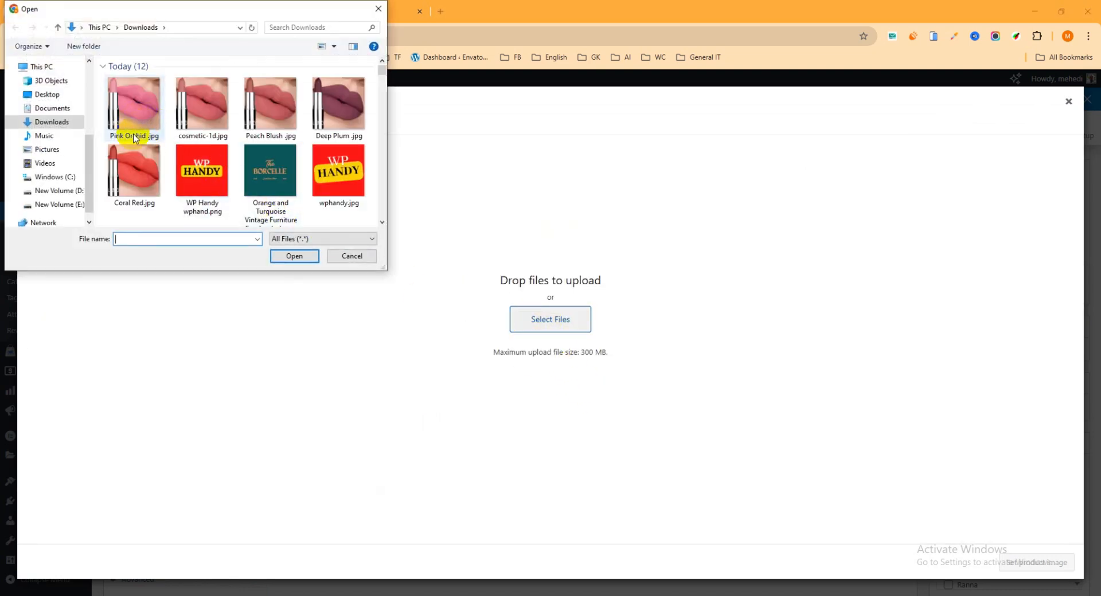
{"action": "left_click", "coordinate": [135, 116]}
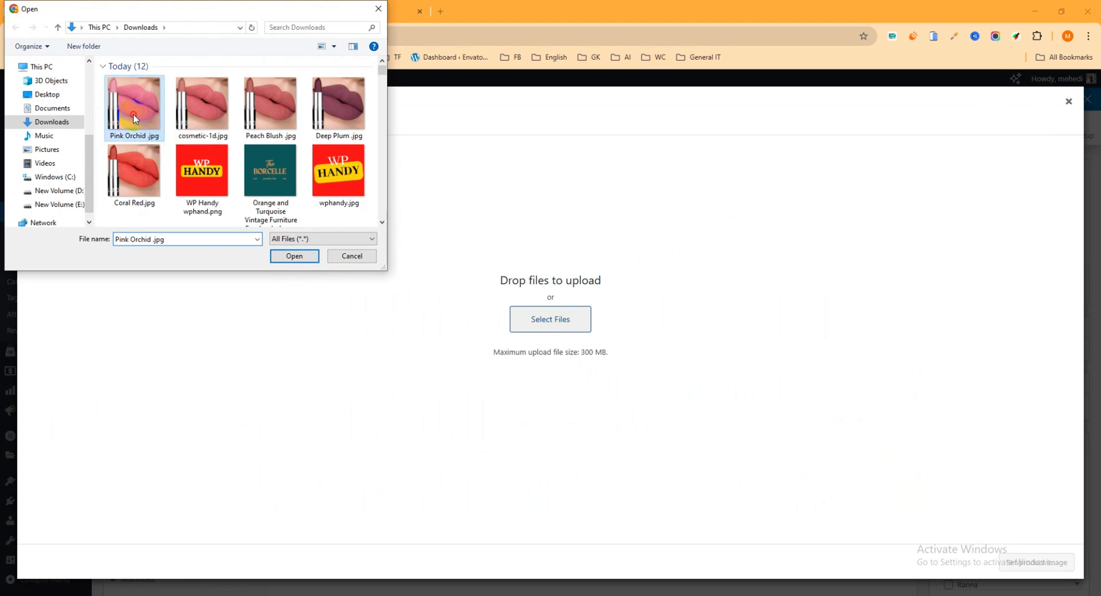
{"action": "left_click", "coordinate": [298, 257]}
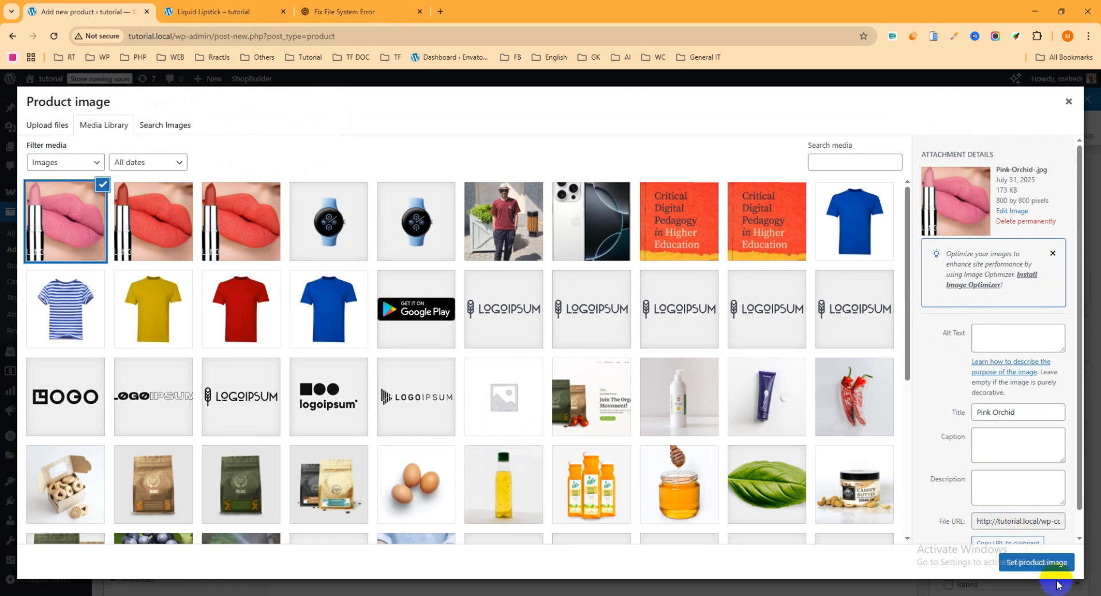
{"action": "left_click", "coordinate": [1055, 568]}
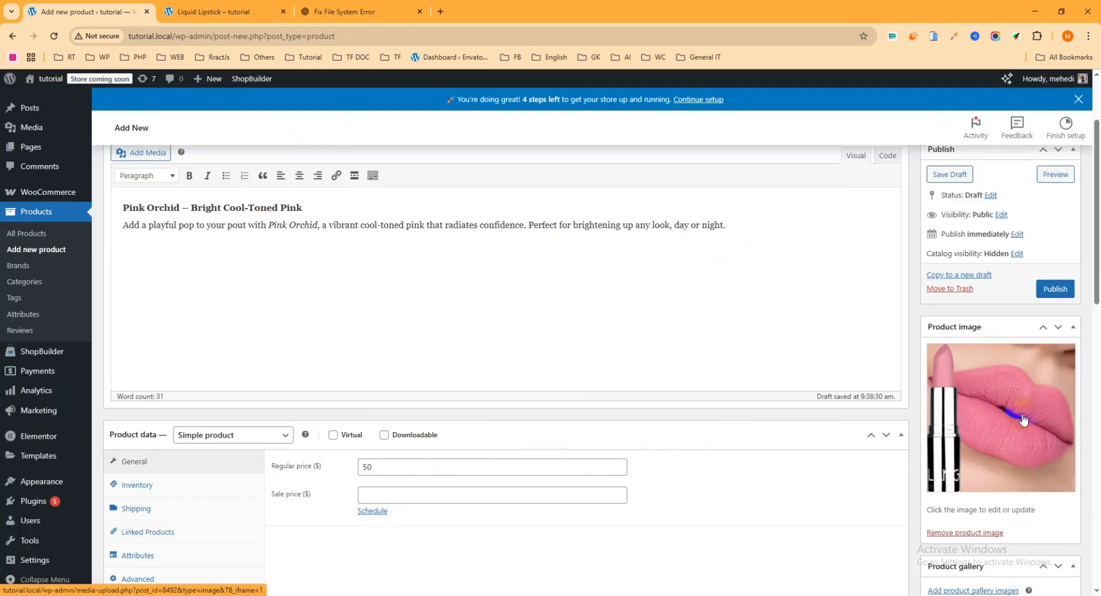
Publish the Pink Orchid product and start a new blank product.
{"action": "scroll", "coordinate": [1018, 413], "scroll_direction": "down", "scroll_amount": 5}
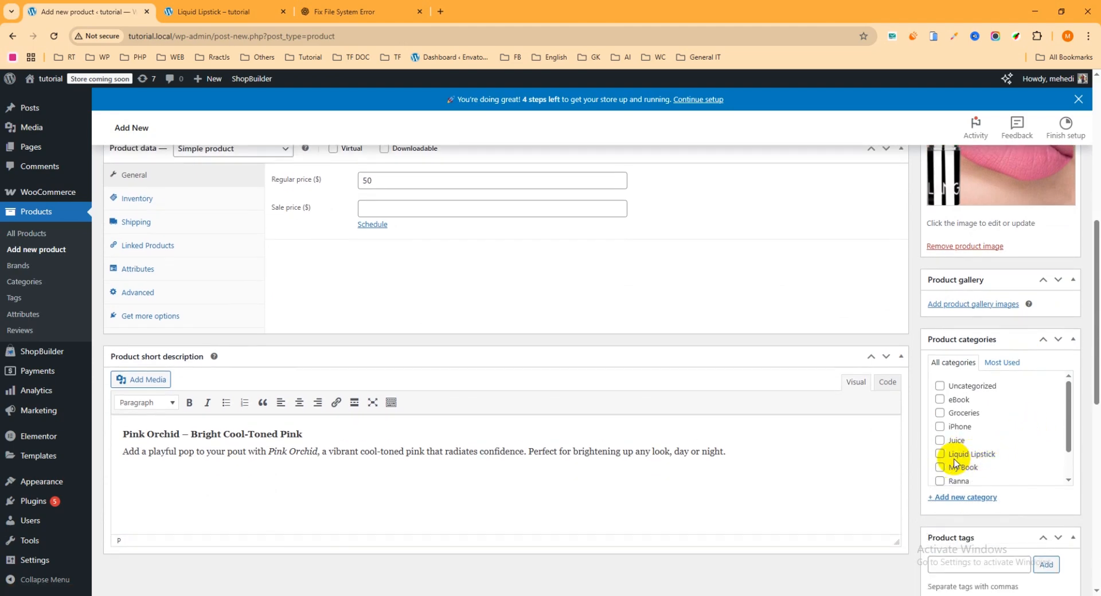
{"action": "scroll", "coordinate": [1027, 449], "scroll_direction": "up", "scroll_amount": 5}
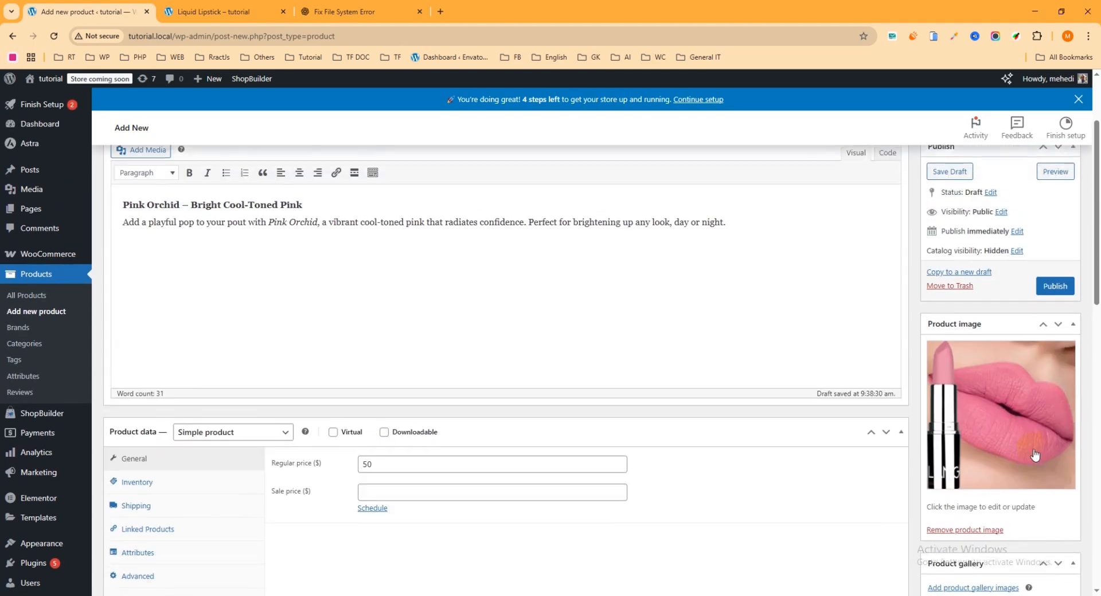
{"action": "left_click", "coordinate": [1054, 291]}
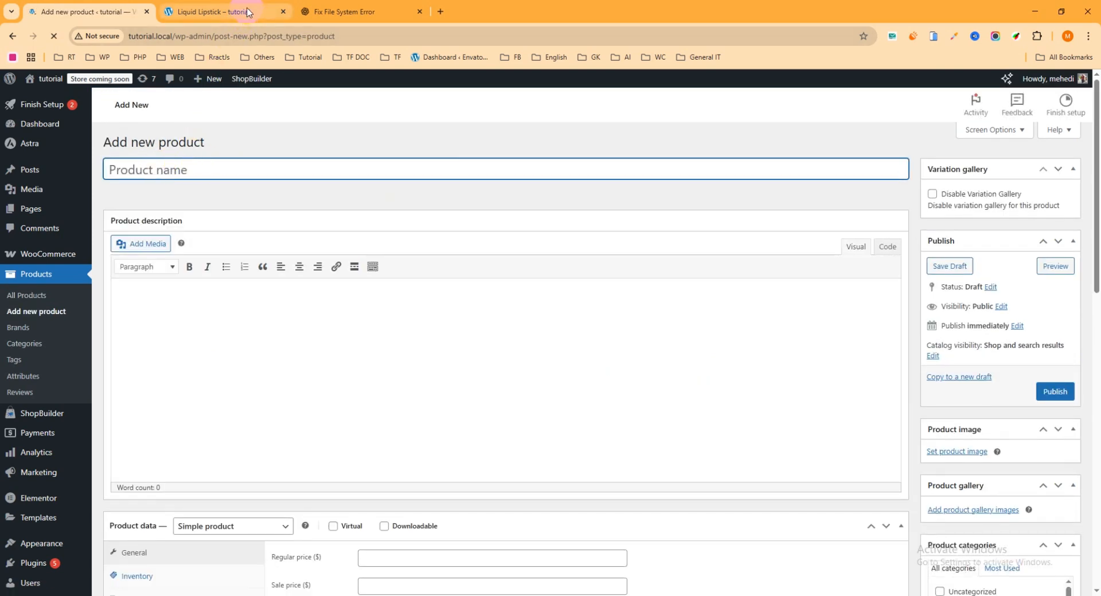
Copy "Peach Blush – Muted peach-pink tone" from the color list in the ChatGPT conversation and paste it as the new product's name.
{"action": "left_click", "coordinate": [344, 12]}
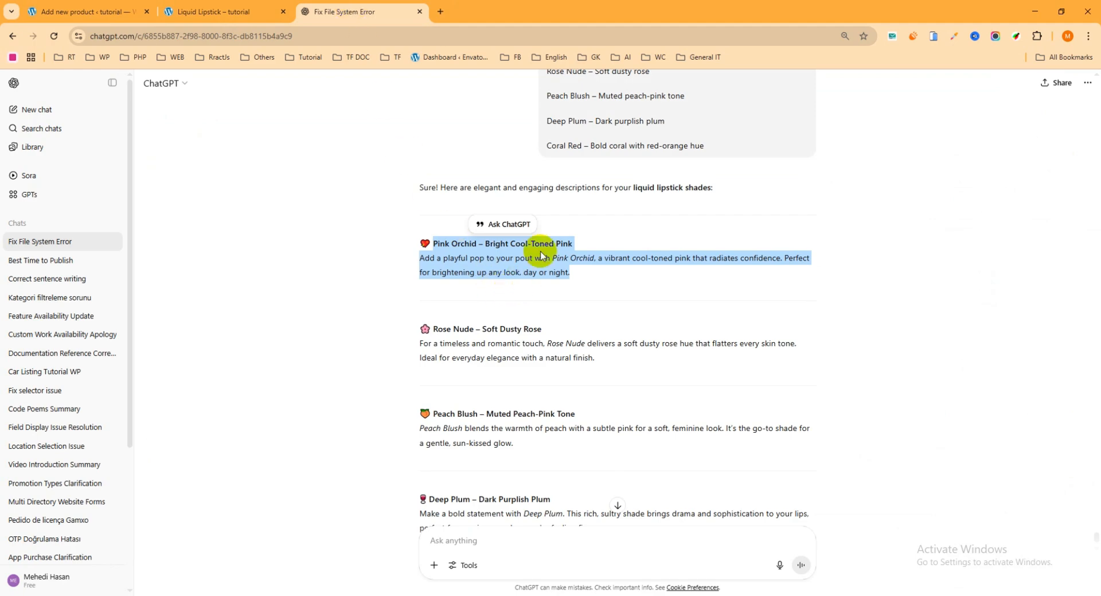
{"action": "scroll", "coordinate": [559, 281], "scroll_direction": "down", "scroll_amount": 4}
{"action": "scroll", "coordinate": [565, 285], "scroll_direction": "up", "scroll_amount": 12}
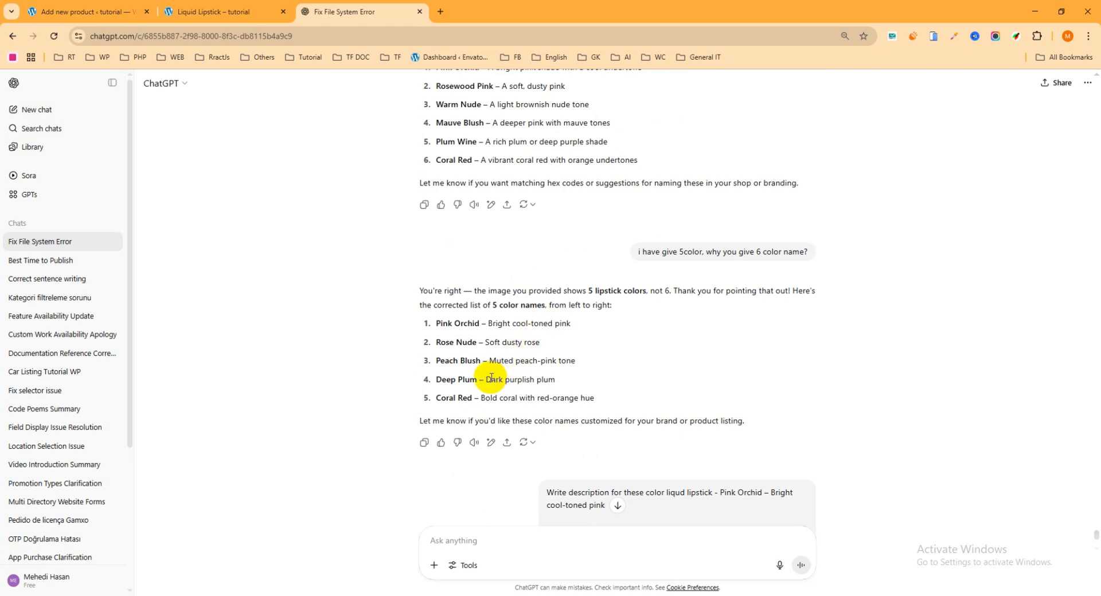
{"action": "triple_click", "coordinate": [573, 360]}
{"action": "key", "text": "ctrl+c"}
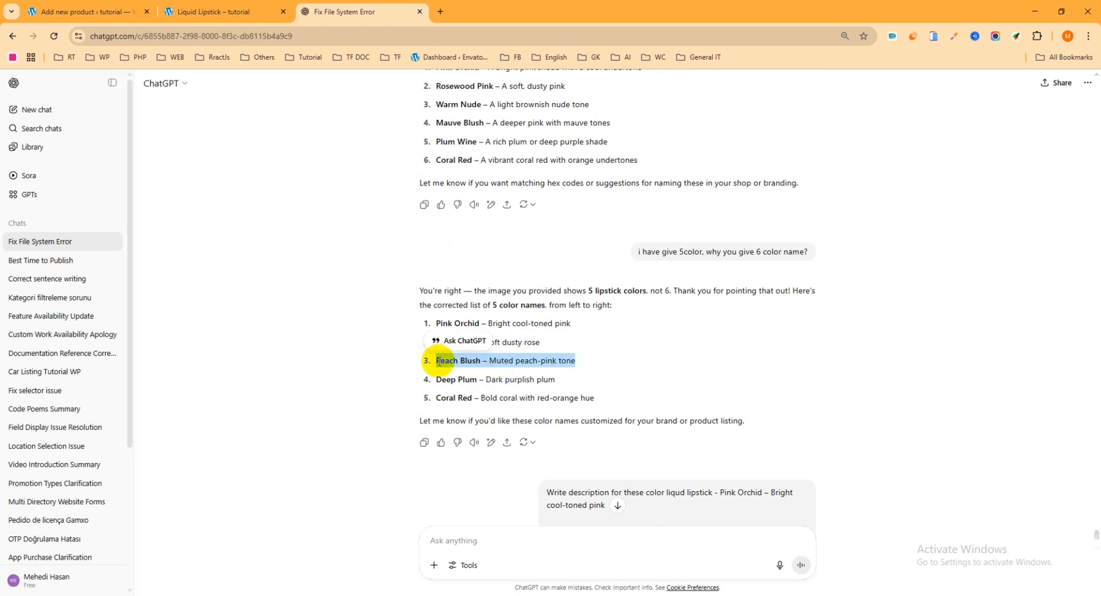
{"action": "left_click", "coordinate": [42, 12]}
{"action": "key", "text": "ctrl+v"}
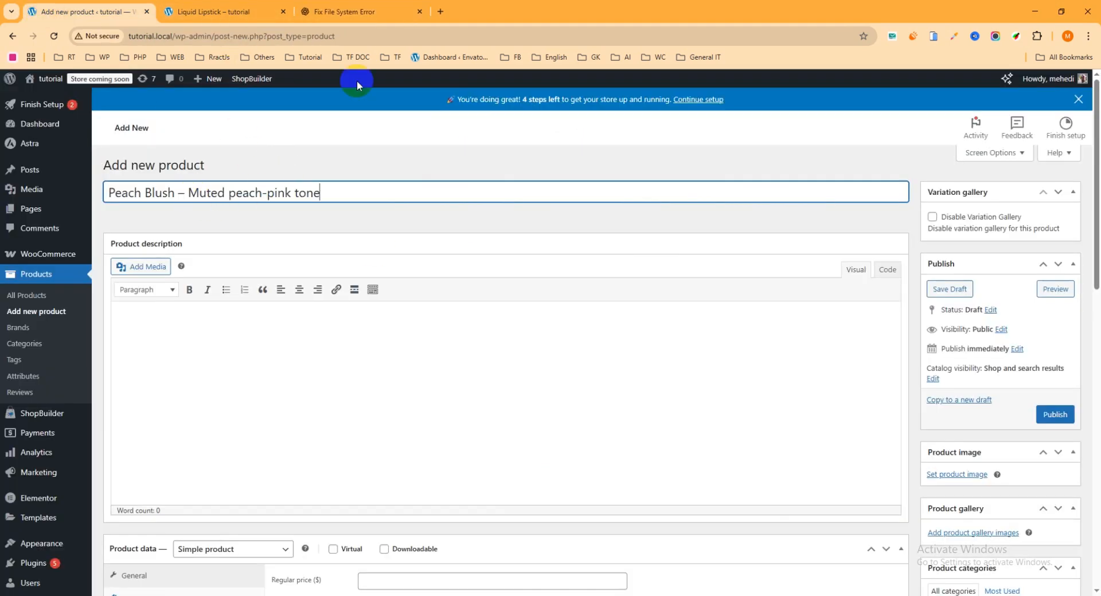
Copy the Peach Blush heading and description from the ChatGPT conversation and paste them into the product description.
{"action": "left_click", "coordinate": [344, 12]}
{"action": "scroll", "coordinate": [555, 321], "scroll_direction": "down", "scroll_amount": 10}
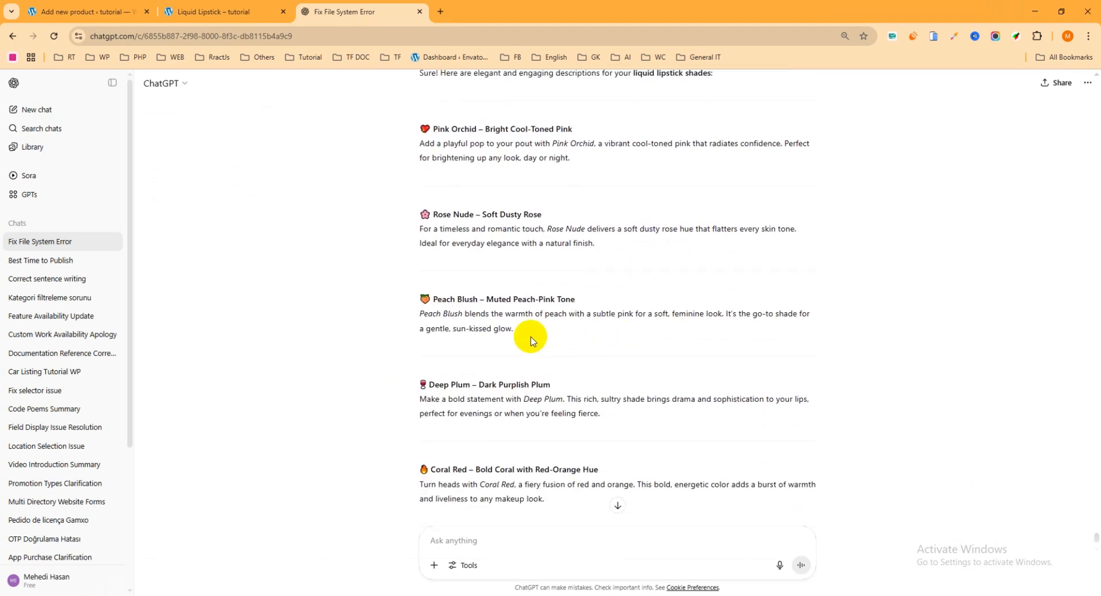
{"action": "left_click_drag", "start_coordinate": [514, 330], "coordinate": [431, 299]}
{"action": "key", "text": "ctrl+c"}
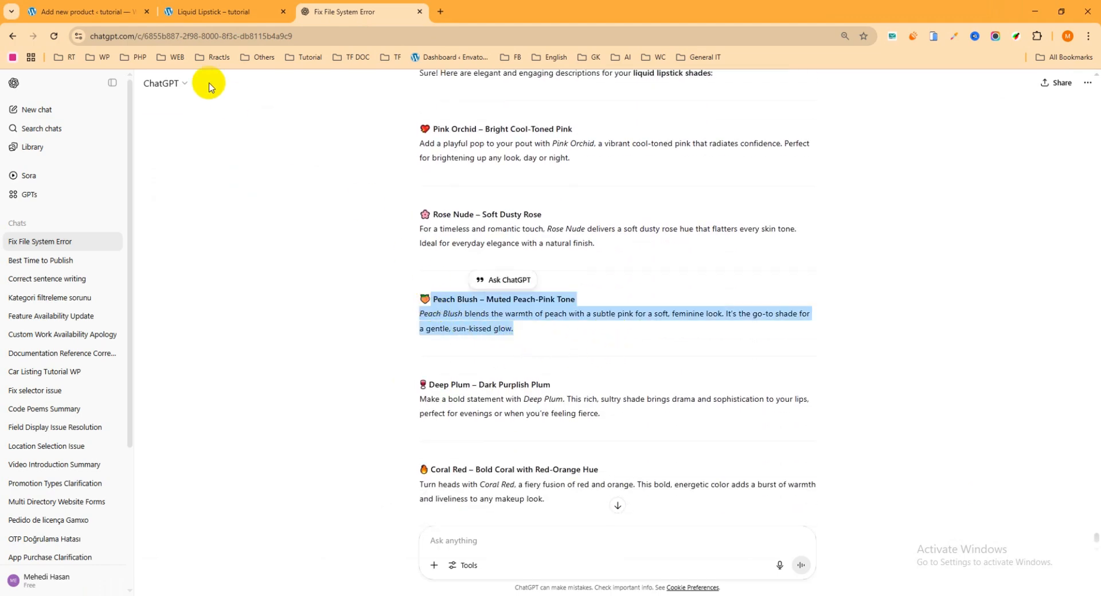
{"action": "left_click", "coordinate": [106, 11]}
{"action": "left_click", "coordinate": [240, 344]}
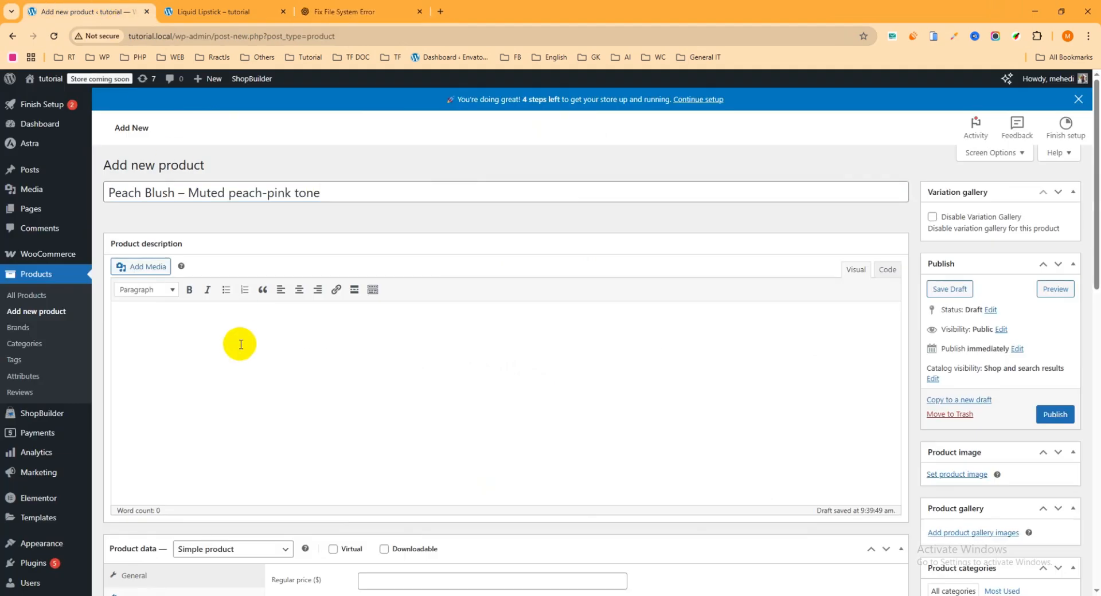
{"action": "key", "text": "ctrl+v"}
Set the Peach Blush product's regular price to $50 and paste the copied text into its short description.
{"action": "scroll", "coordinate": [270, 338], "scroll_direction": "down", "scroll_amount": 3}
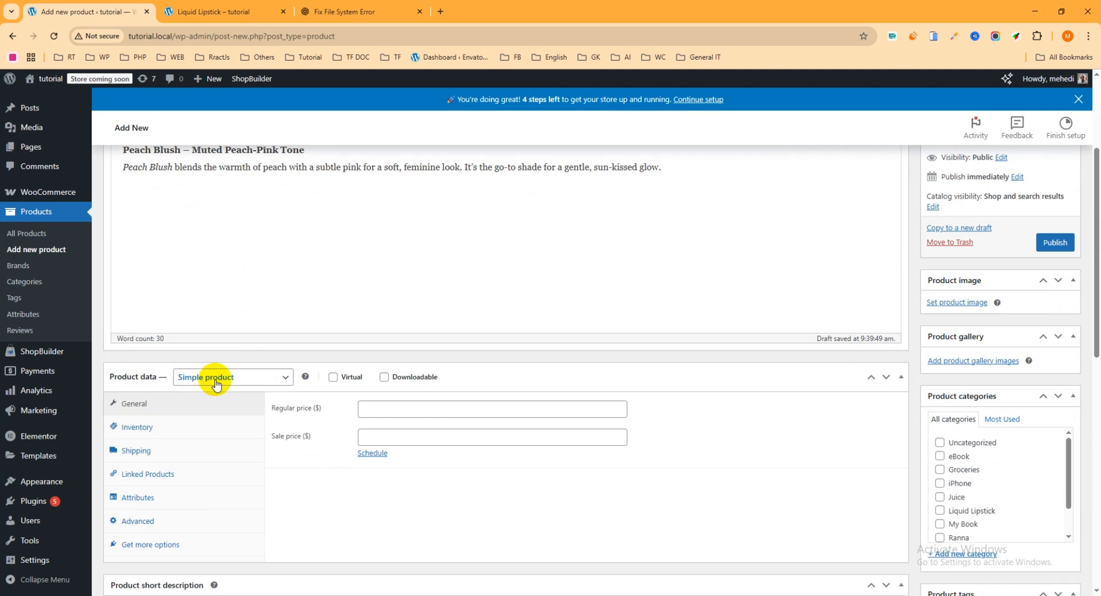
{"action": "left_click", "coordinate": [380, 411]}
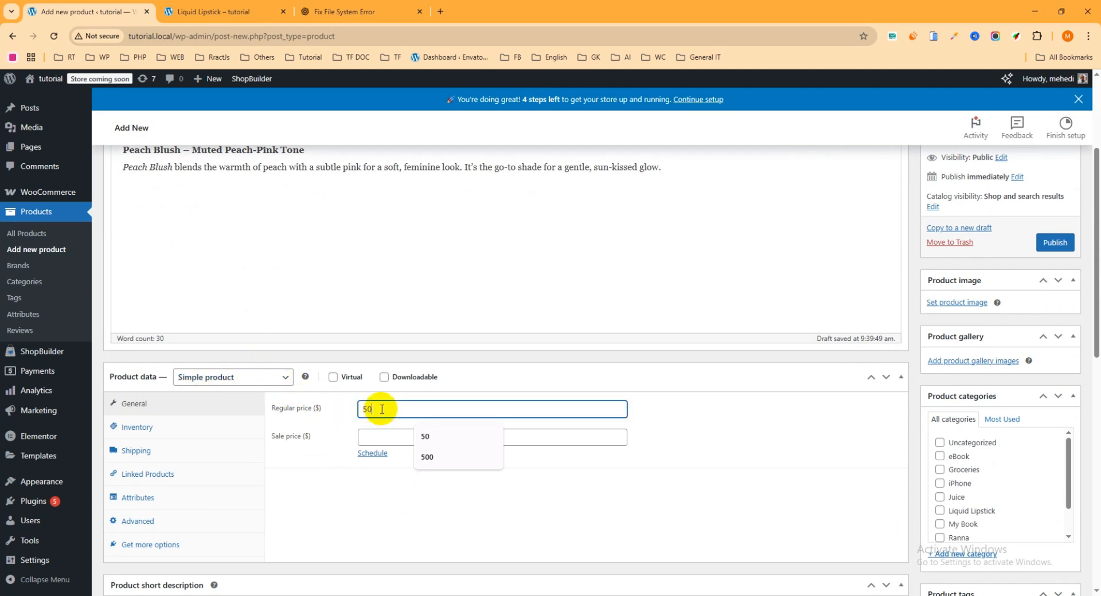
{"action": "scroll", "coordinate": [505, 424], "scroll_direction": "down", "scroll_amount": 4}
{"action": "left_click", "coordinate": [191, 481]}
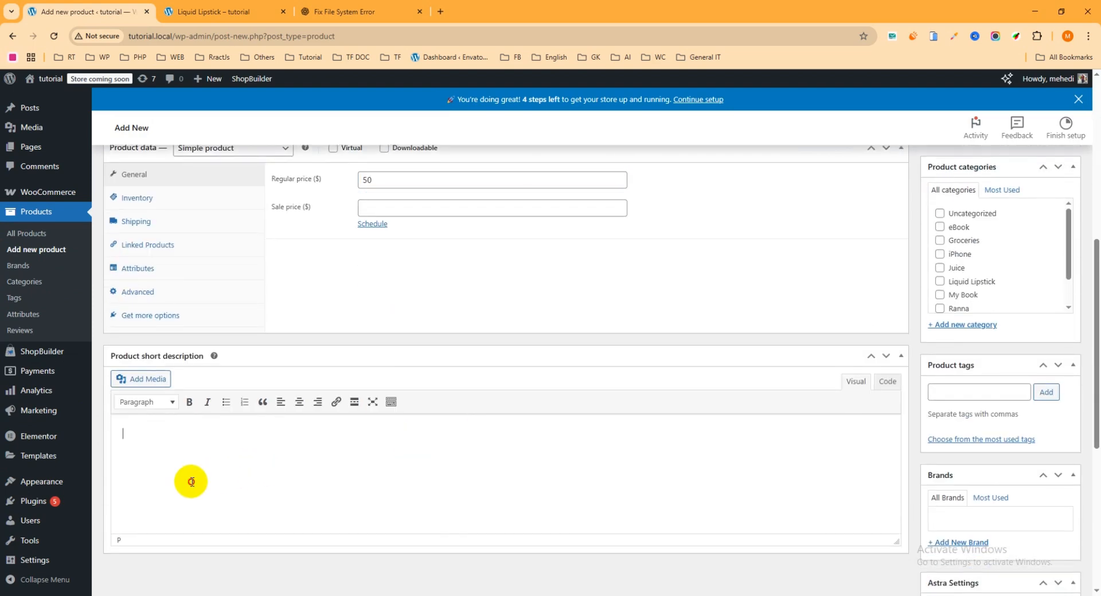
{"action": "key", "text": "ctrl+v"}
Change the Peach Blush product's catalog visibility to Hidden.
{"action": "scroll", "coordinate": [897, 336], "scroll_direction": "up", "scroll_amount": 4}
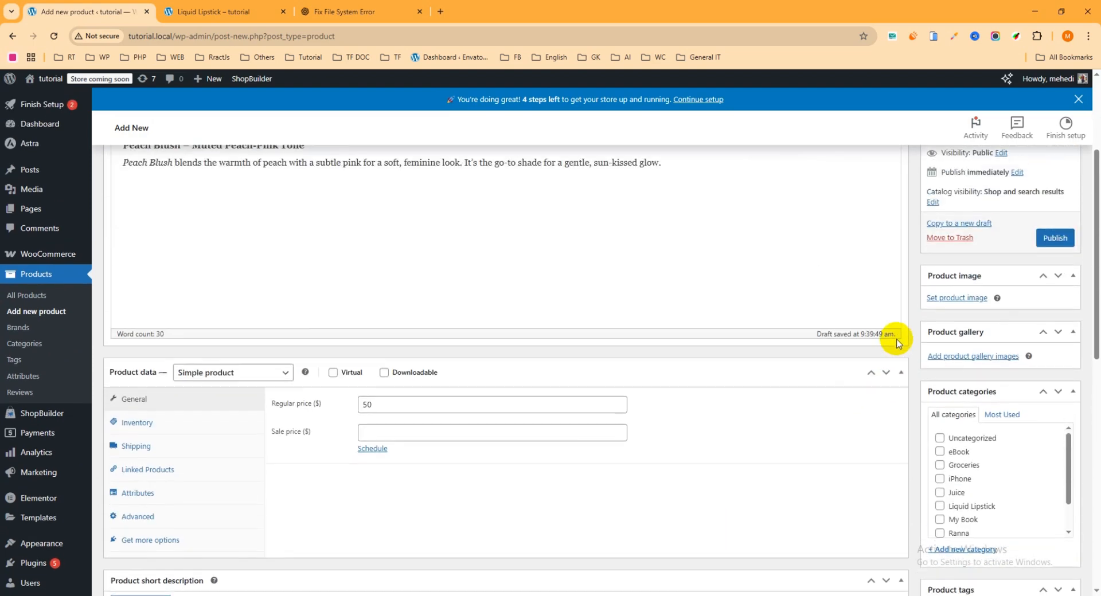
{"action": "scroll", "coordinate": [923, 315], "scroll_direction": "up", "scroll_amount": 2}
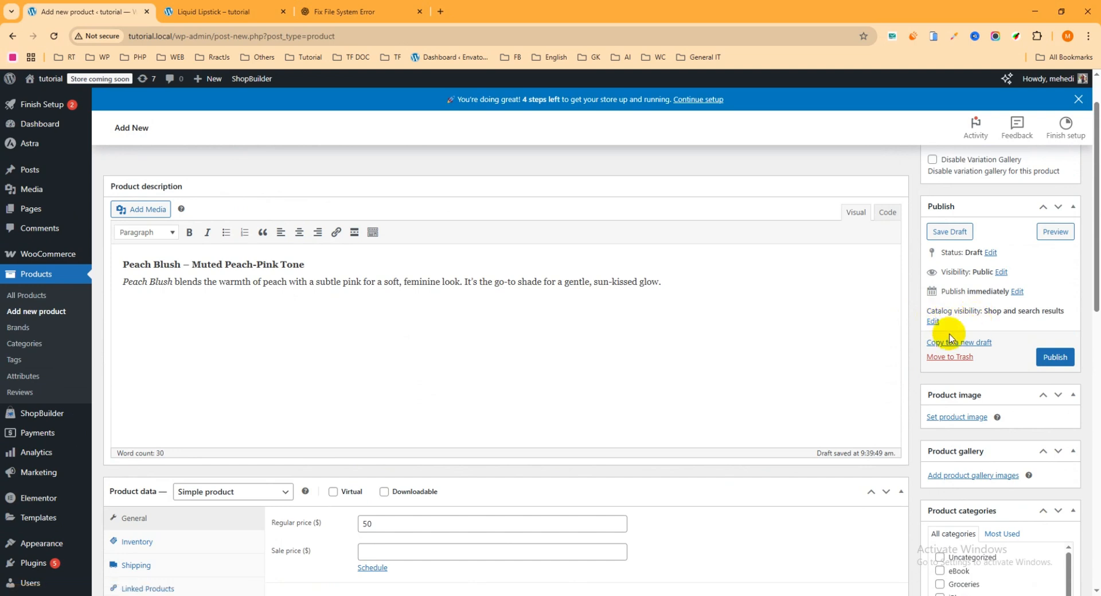
{"action": "left_click", "coordinate": [933, 322]}
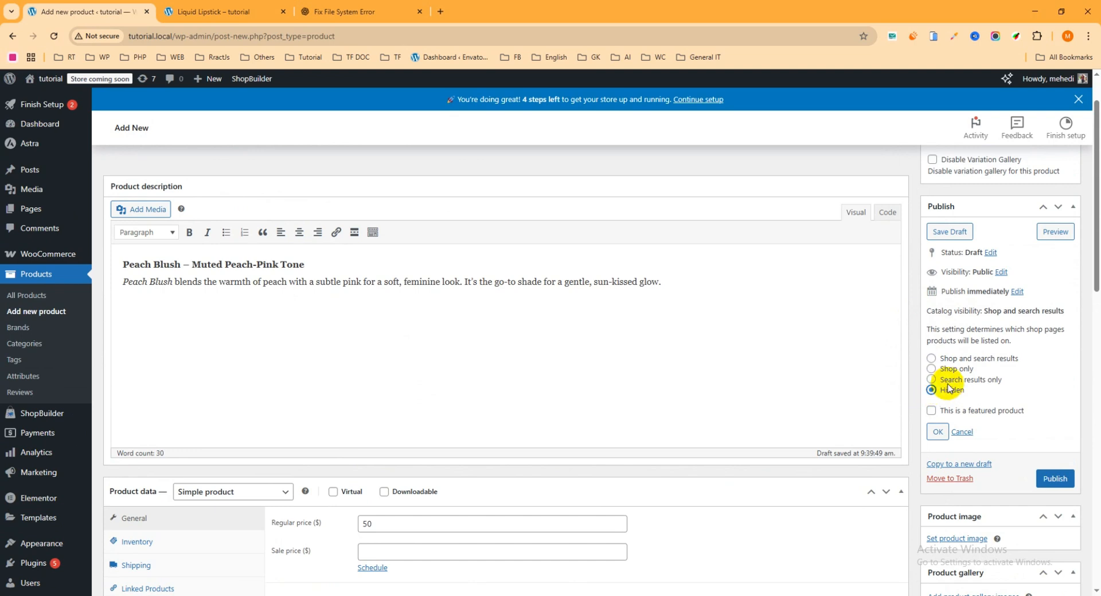
{"action": "left_click", "coordinate": [937, 431]}
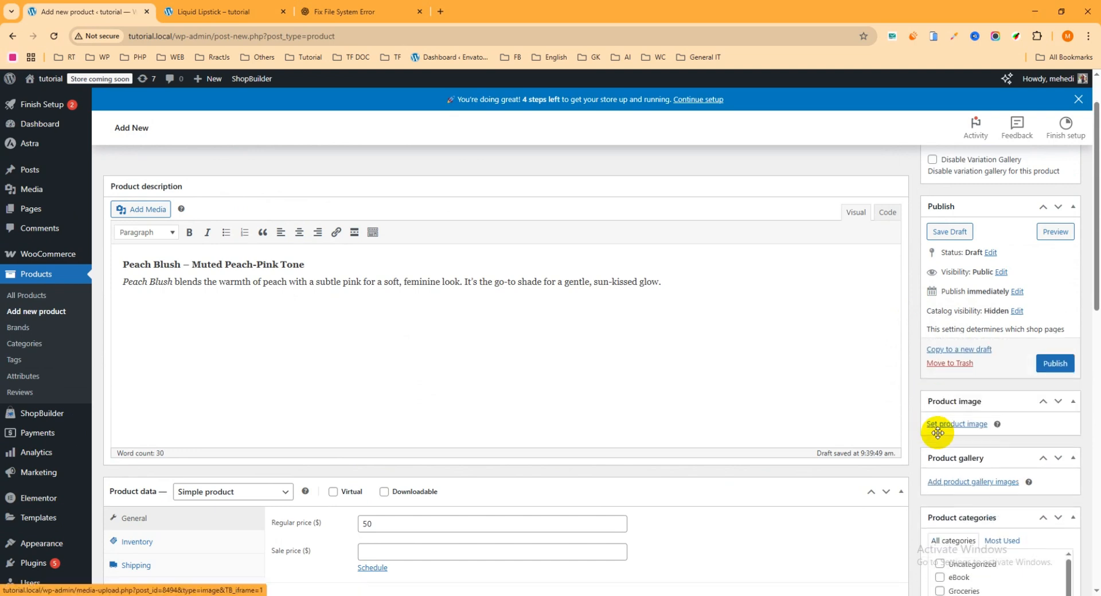
Upload "Peach Blush .jpg" from the Downloads folder and set it as the product image.
{"action": "scroll", "coordinate": [1004, 372], "scroll_direction": "down", "scroll_amount": 1}
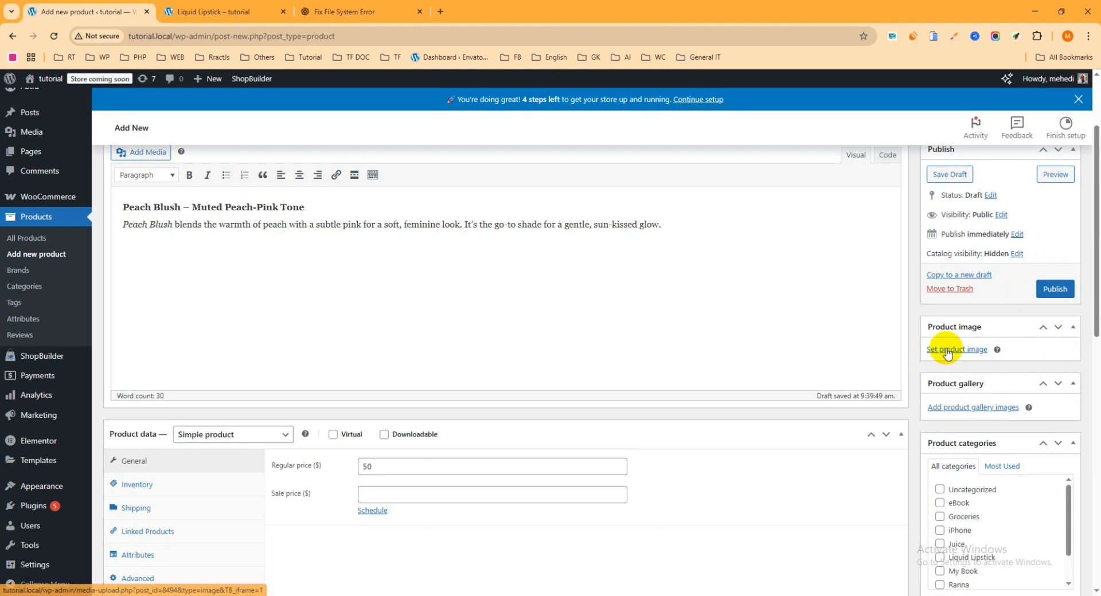
{"action": "left_click", "coordinate": [948, 349]}
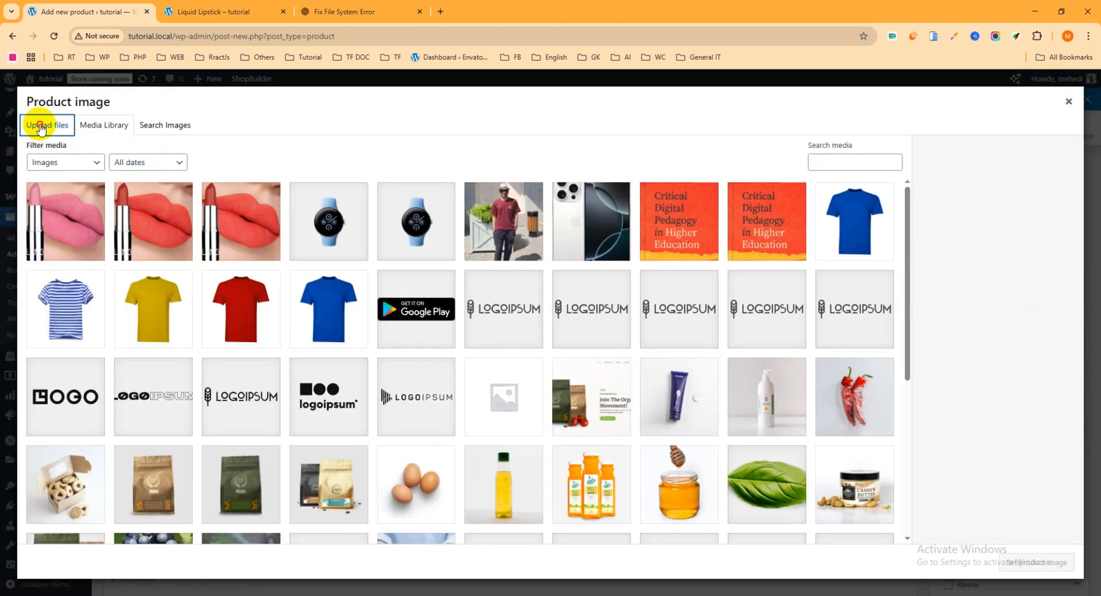
{"action": "left_click", "coordinate": [47, 125]}
{"action": "left_click", "coordinate": [548, 320]}
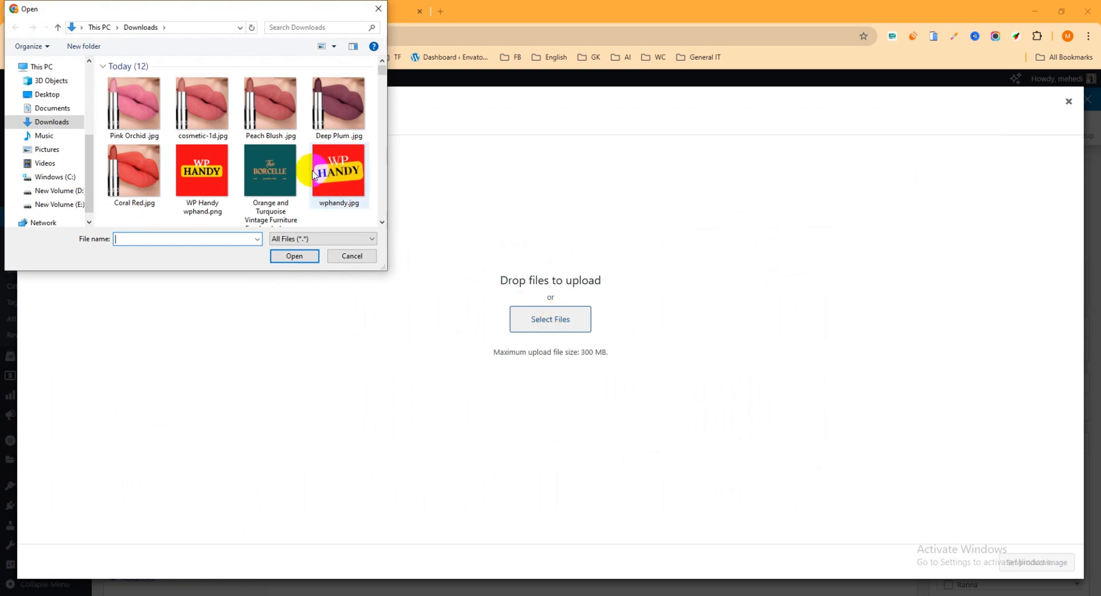
{"action": "left_click", "coordinate": [276, 121]}
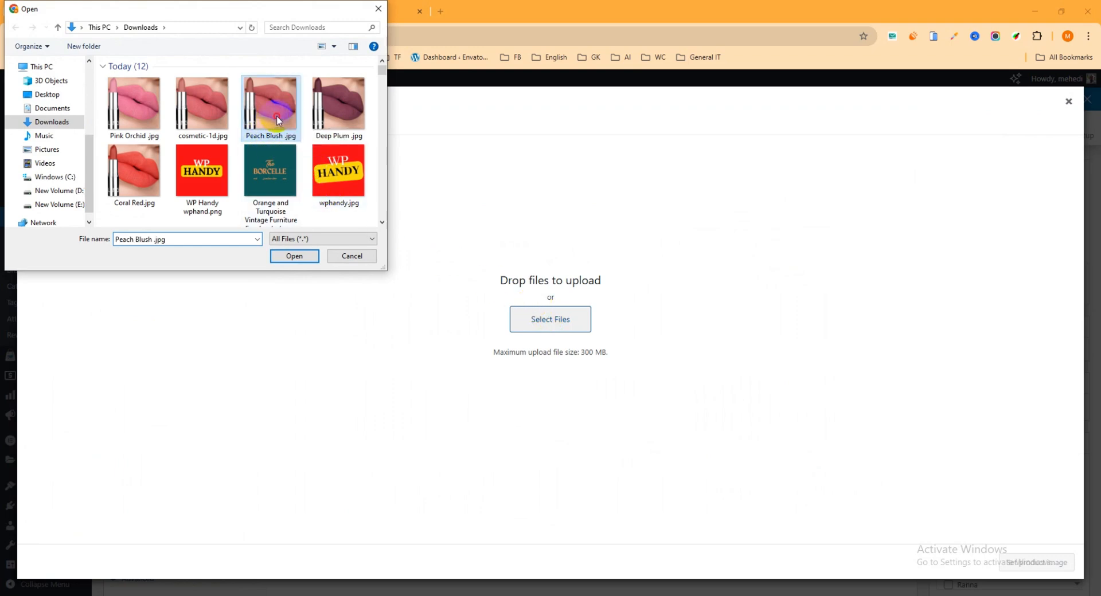
{"action": "left_click", "coordinate": [292, 255]}
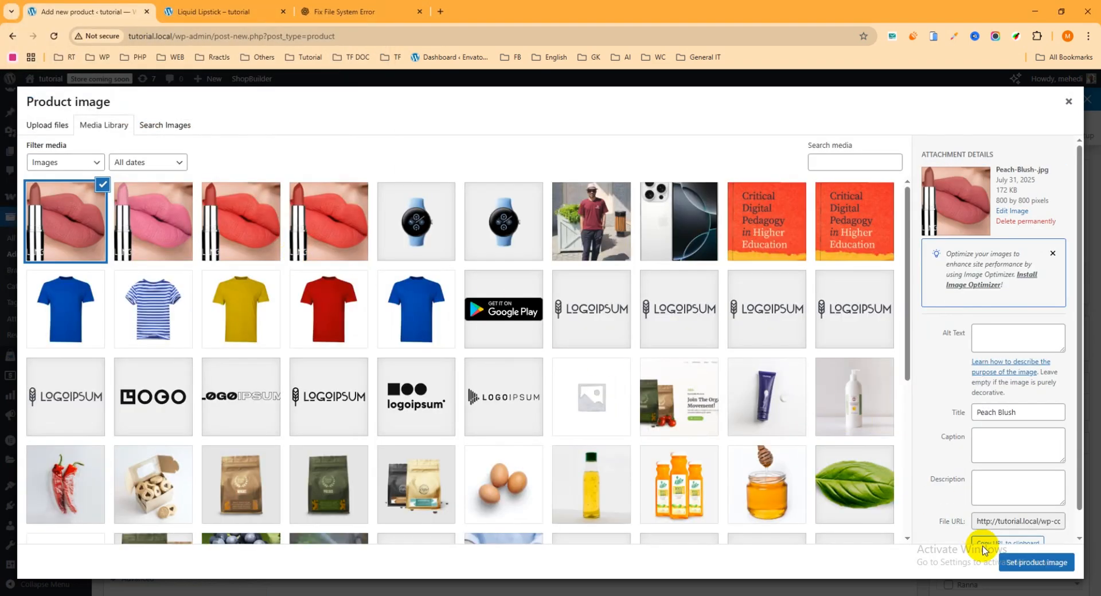
{"action": "left_click", "coordinate": [1051, 569]}
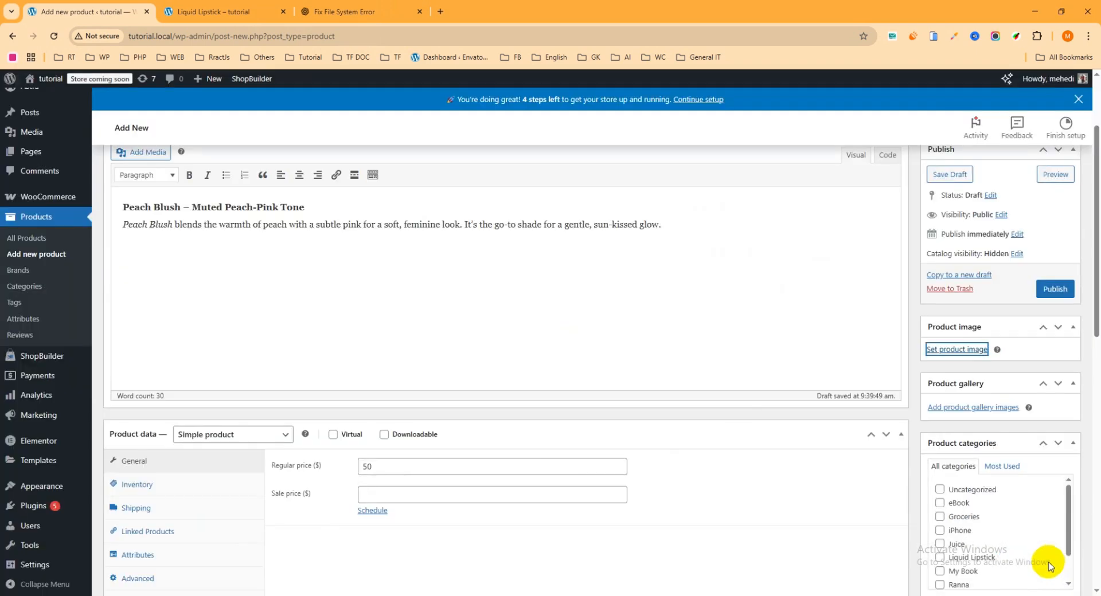
Assign the Liquid Lipstick category to the Peach Blush product and publish it.
{"action": "scroll", "coordinate": [1005, 441], "scroll_direction": "down", "scroll_amount": 5}
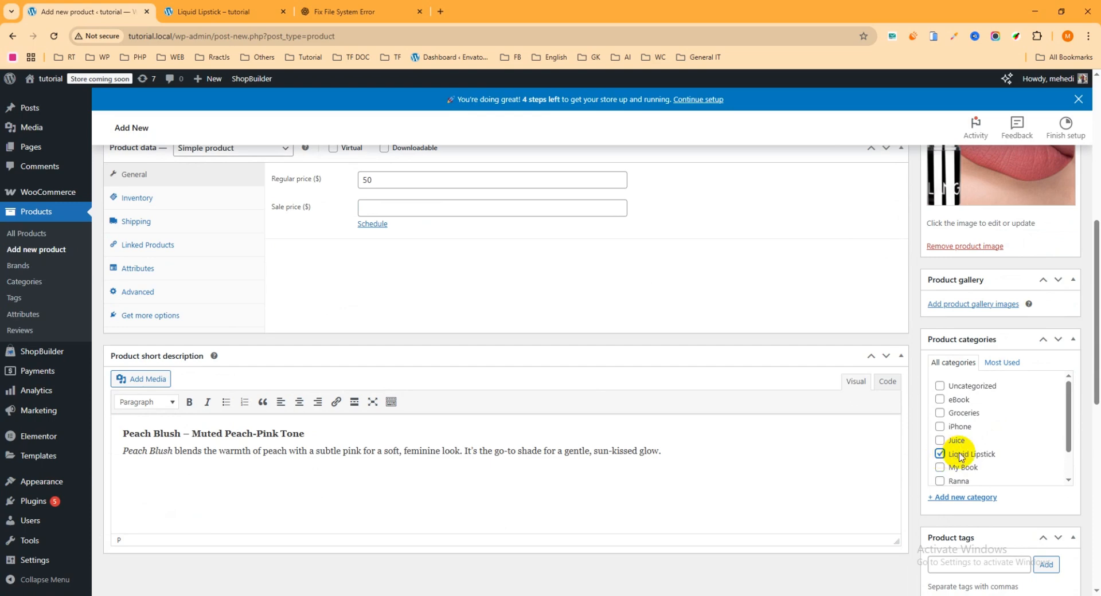
{"action": "scroll", "coordinate": [995, 447], "scroll_direction": "up", "scroll_amount": 7}
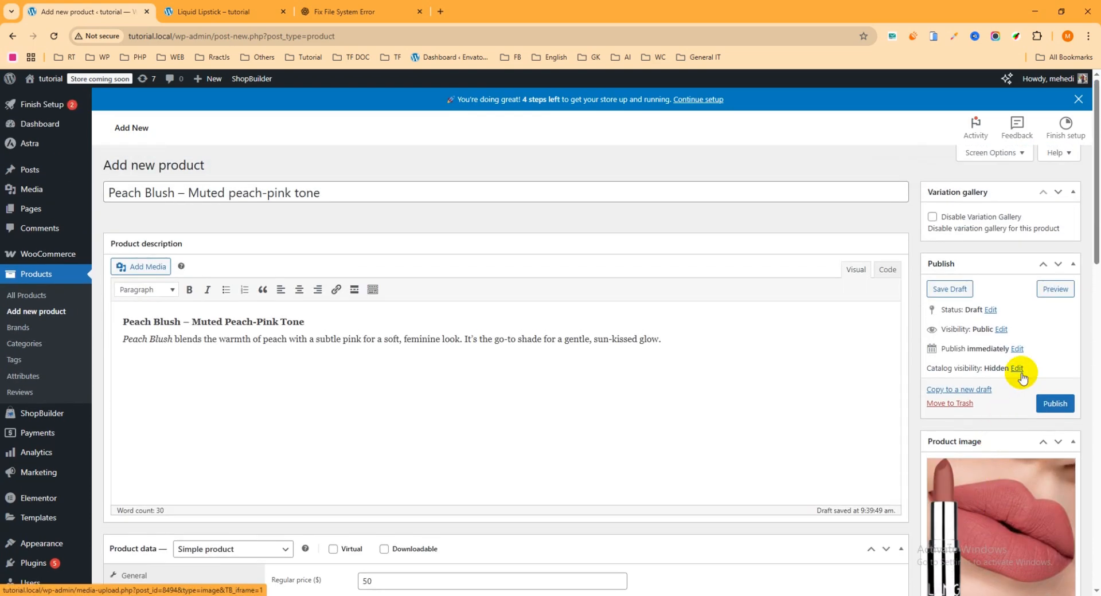
{"action": "left_click", "coordinate": [1052, 404]}
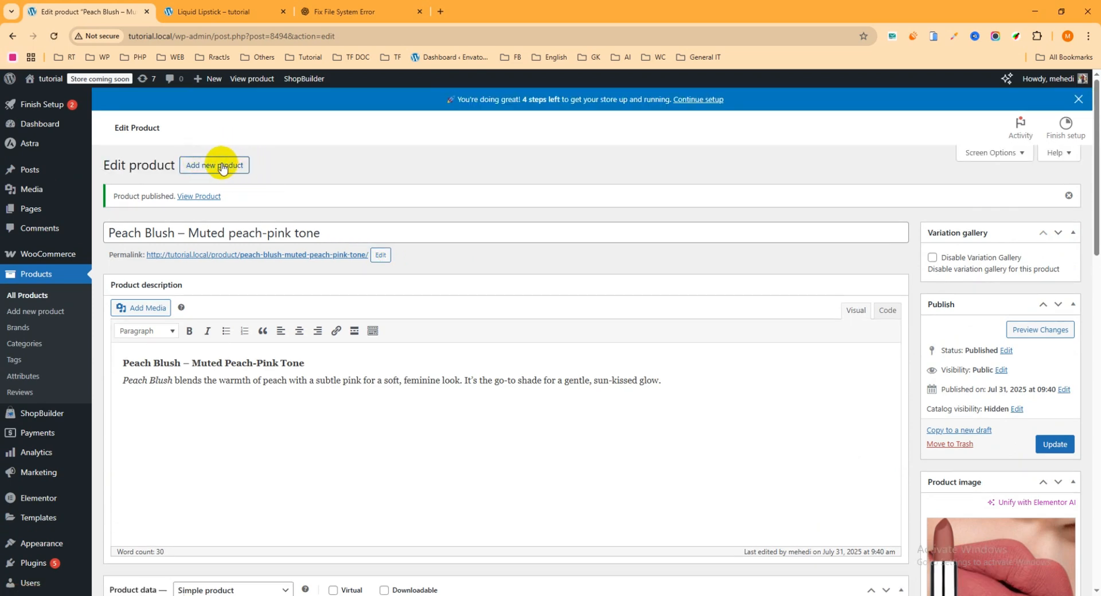
Start a new product and name it "Deep Plum – Dark Purplish Plum" using the heading copied from the ChatGPT conversation.
{"action": "left_click", "coordinate": [223, 167]}
{"action": "left_click", "coordinate": [339, 11]}
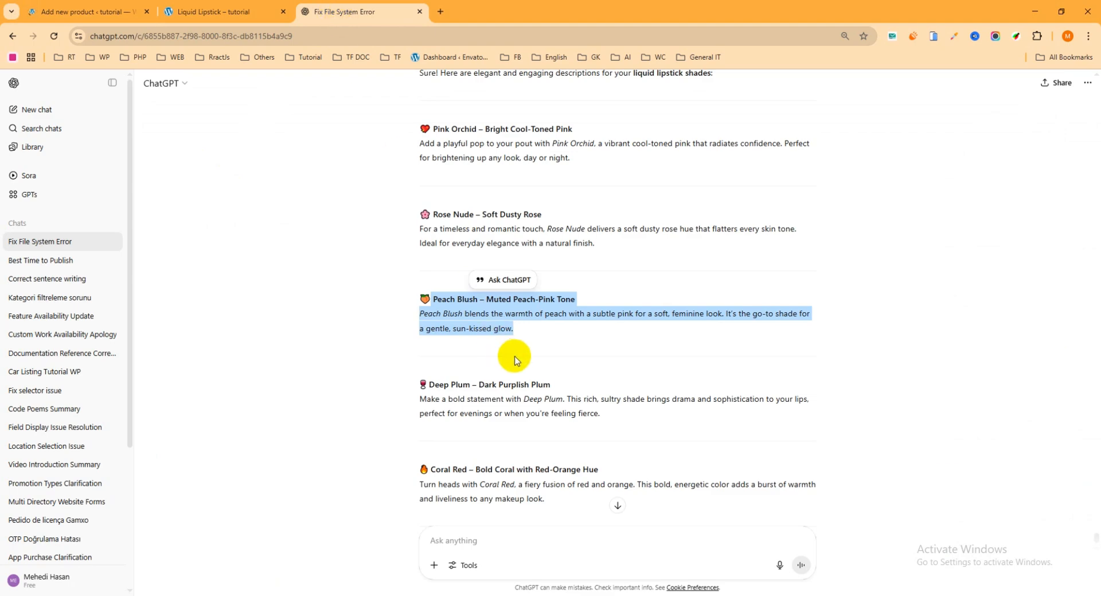
{"action": "scroll", "coordinate": [555, 249], "scroll_direction": "up", "scroll_amount": 12}
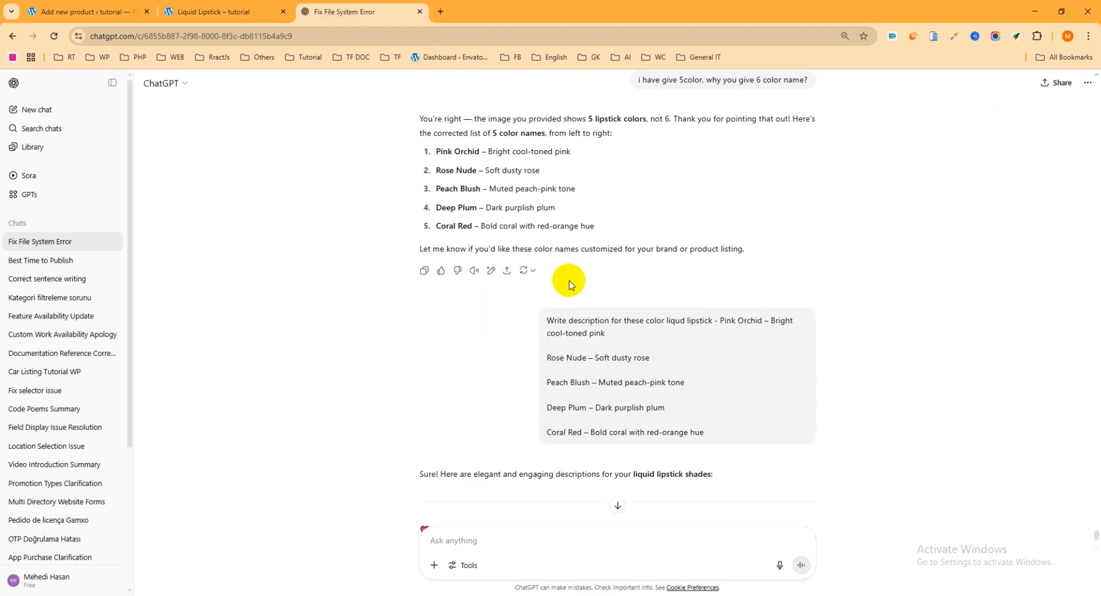
{"action": "scroll", "coordinate": [484, 283], "scroll_direction": "down", "scroll_amount": 10}
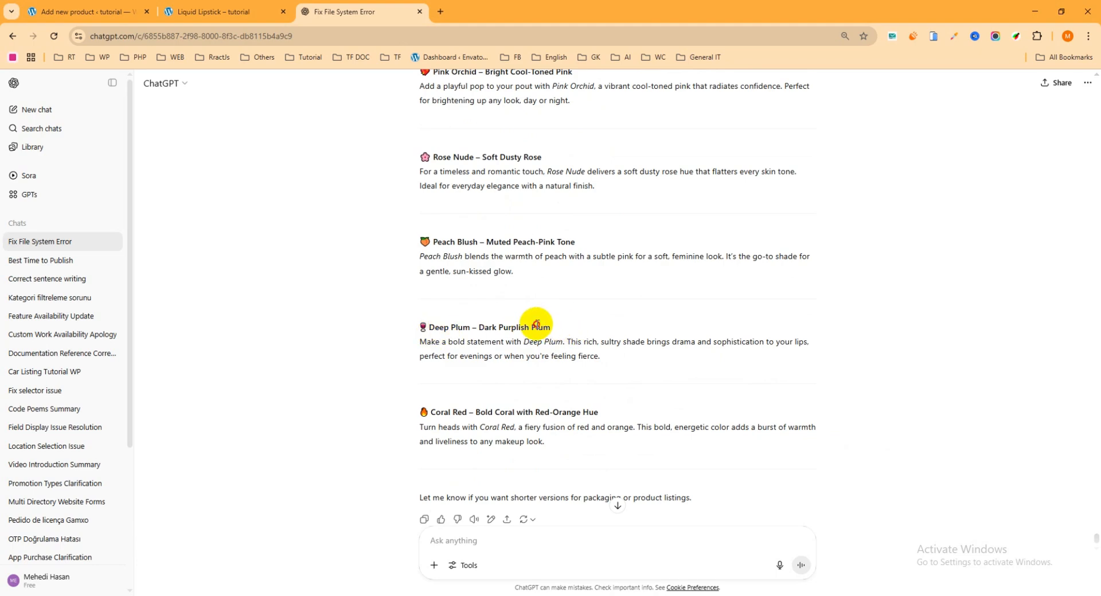
{"action": "left_click_drag", "start_coordinate": [536, 324], "coordinate": [437, 321]}
{"action": "key", "text": "ctrl+c"}
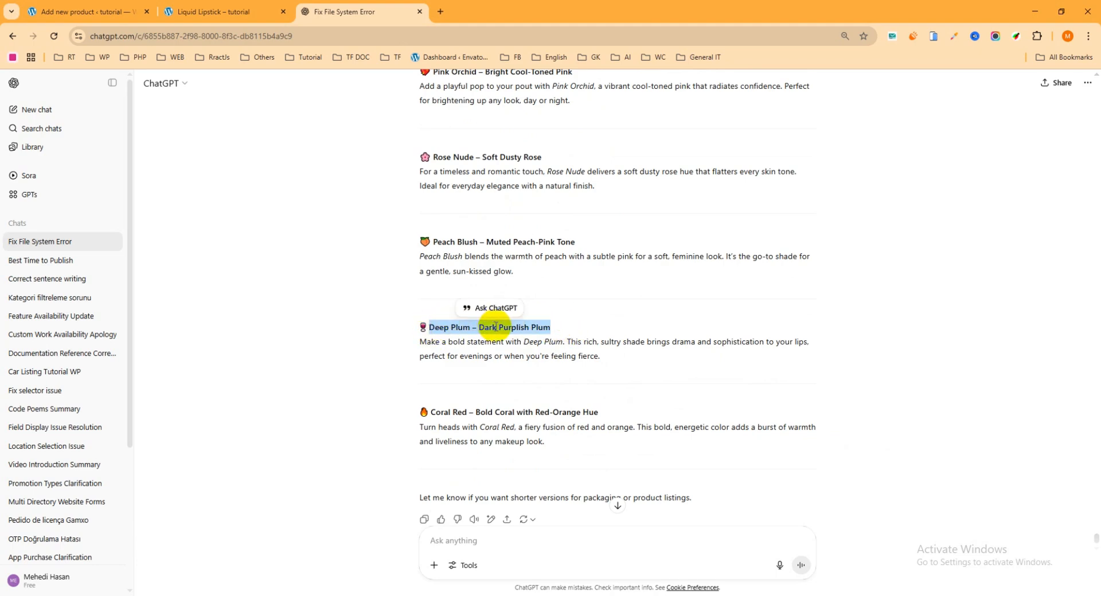
{"action": "left_click", "coordinate": [107, 9]}
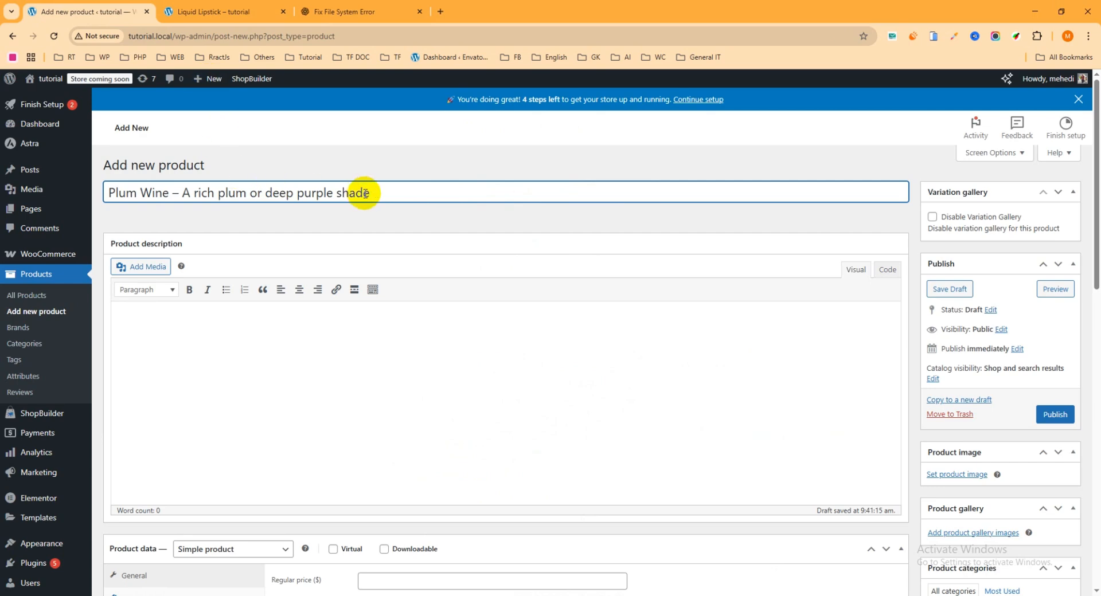
{"action": "left_click_drag", "start_coordinate": [367, 193], "coordinate": [79, 185]}
{"action": "key", "text": "ctrl+v"}
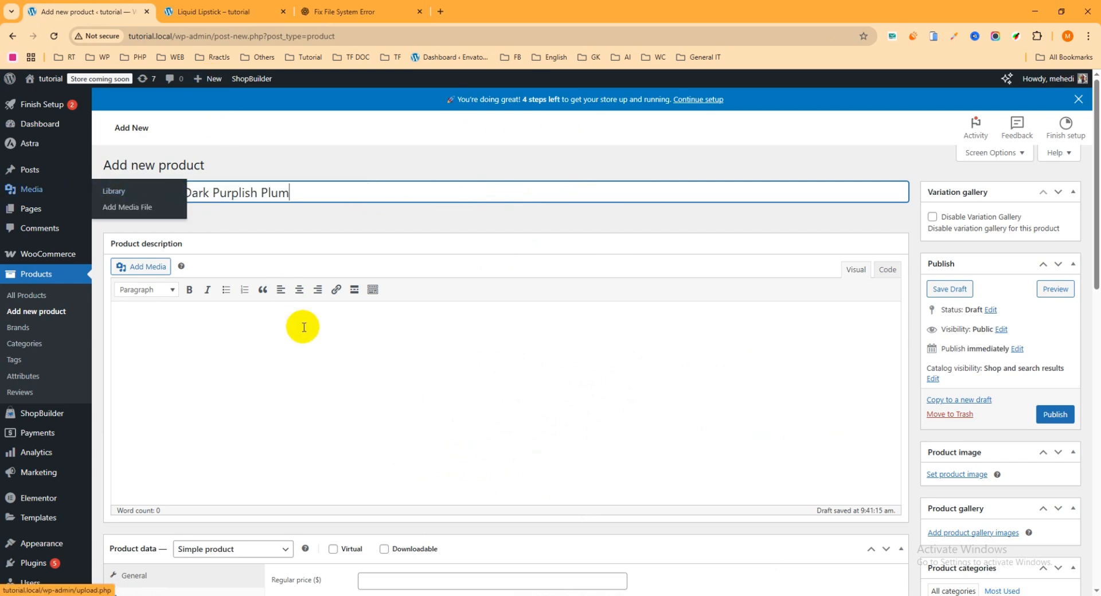
Copy the Deep Plum heading and description from the ChatGPT conversation and paste them into the product description.
{"action": "left_click", "coordinate": [344, 11]}
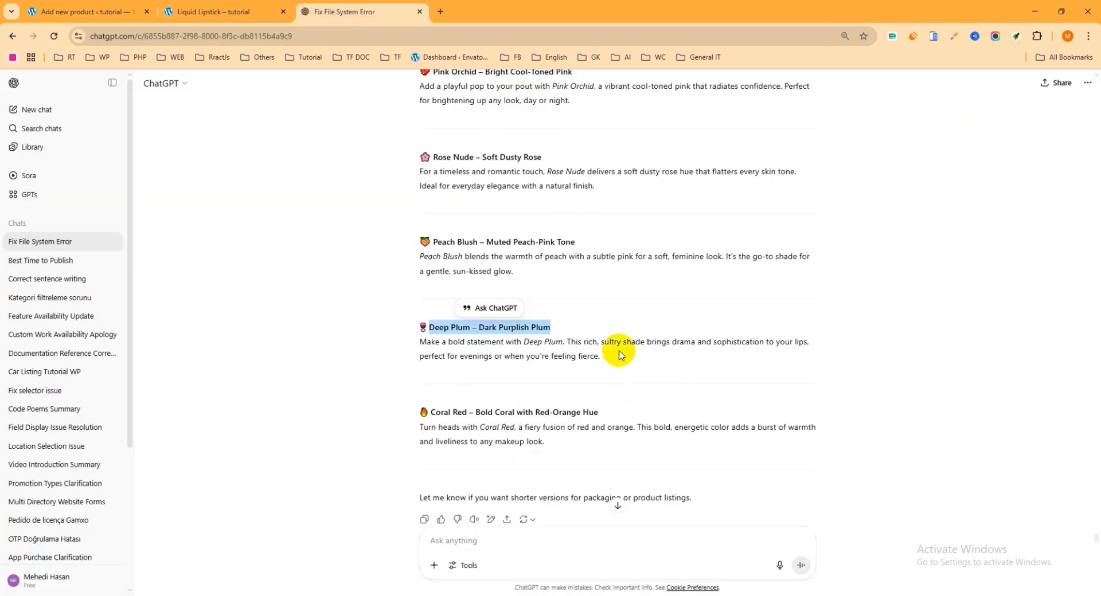
{"action": "scroll", "coordinate": [619, 351], "scroll_direction": "down", "scroll_amount": 1}
{"action": "left_click_drag", "start_coordinate": [594, 354], "coordinate": [601, 359]}
{"action": "left_click_drag", "start_coordinate": [610, 304], "coordinate": [424, 269]}
{"action": "key", "text": "ctrl+c"}
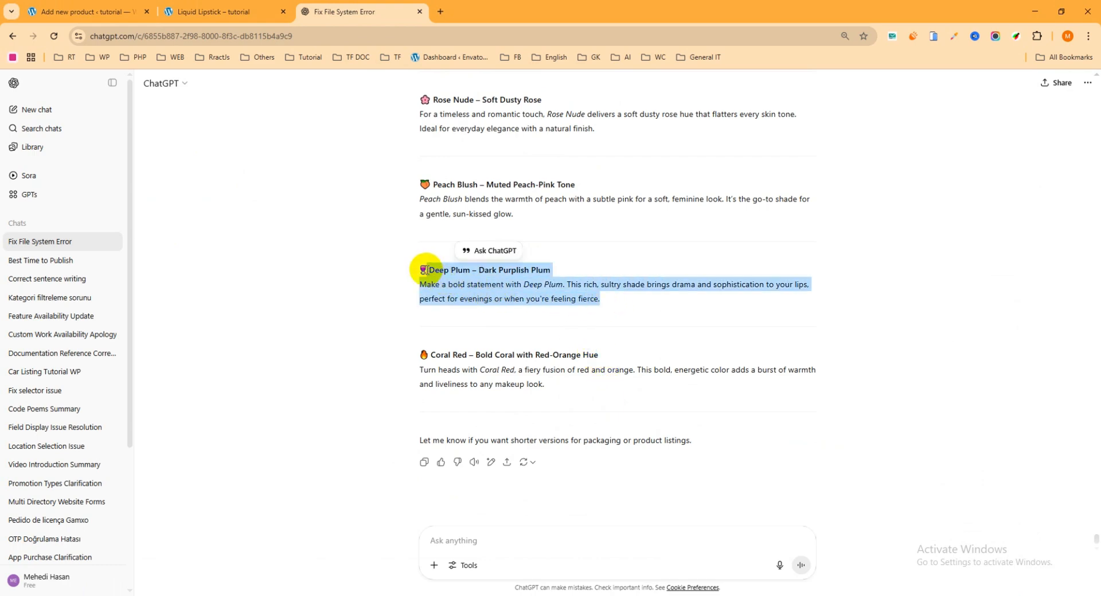
{"action": "left_click", "coordinate": [94, 10]}
{"action": "left_click", "coordinate": [208, 314]}
{"action": "key", "text": "ctrl+v"}
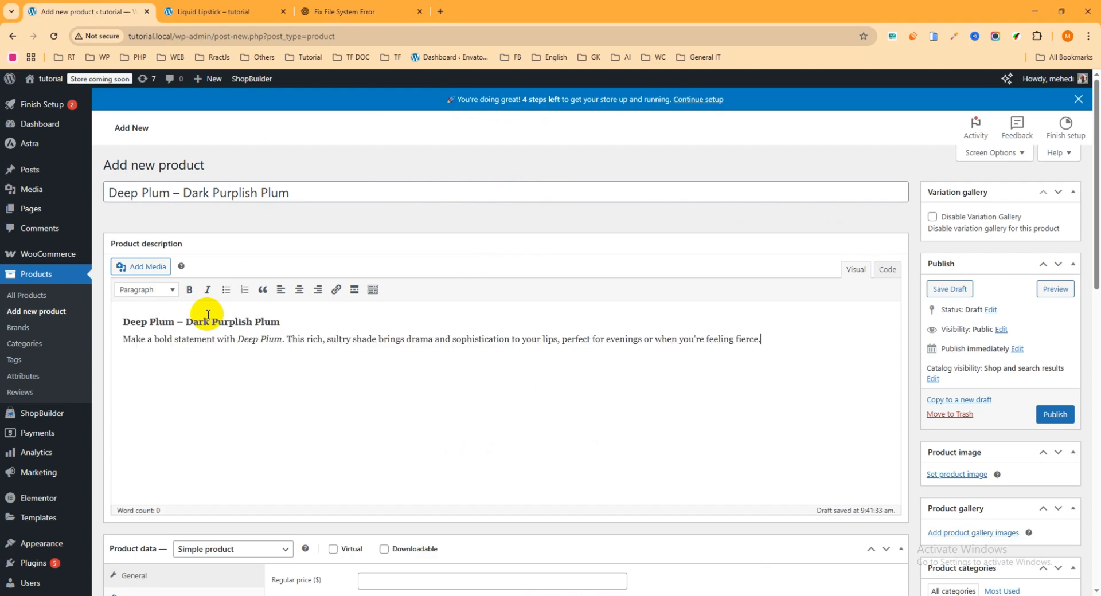
Set the Deep Plum product's regular price to $50.
{"action": "scroll", "coordinate": [241, 336], "scroll_direction": "down", "scroll_amount": 3}
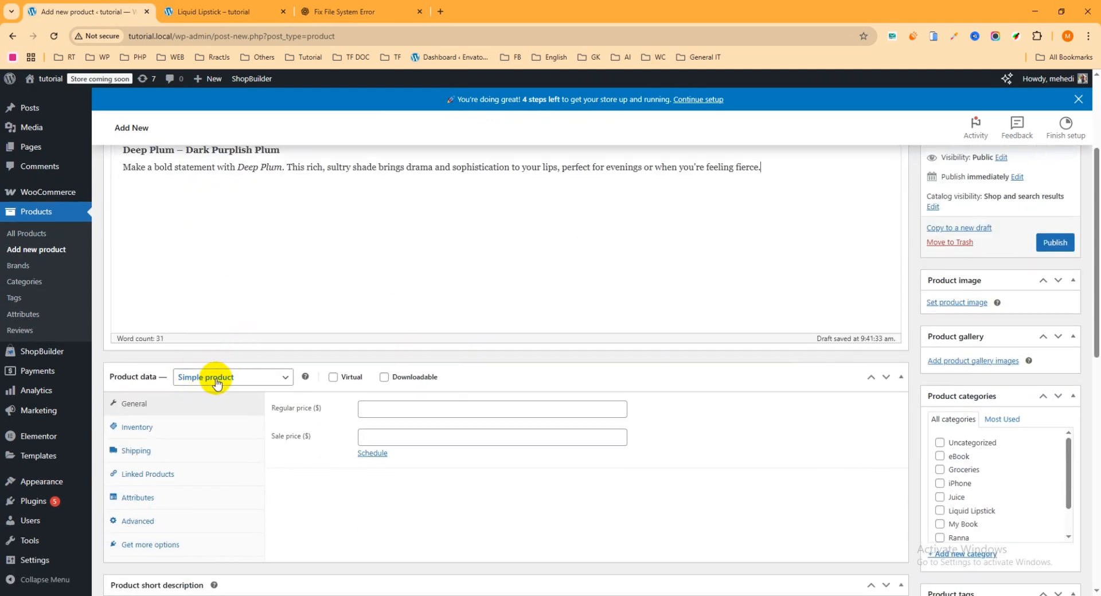
{"action": "scroll", "coordinate": [275, 384], "scroll_direction": "down", "scroll_amount": 1}
{"action": "left_click", "coordinate": [392, 355]}
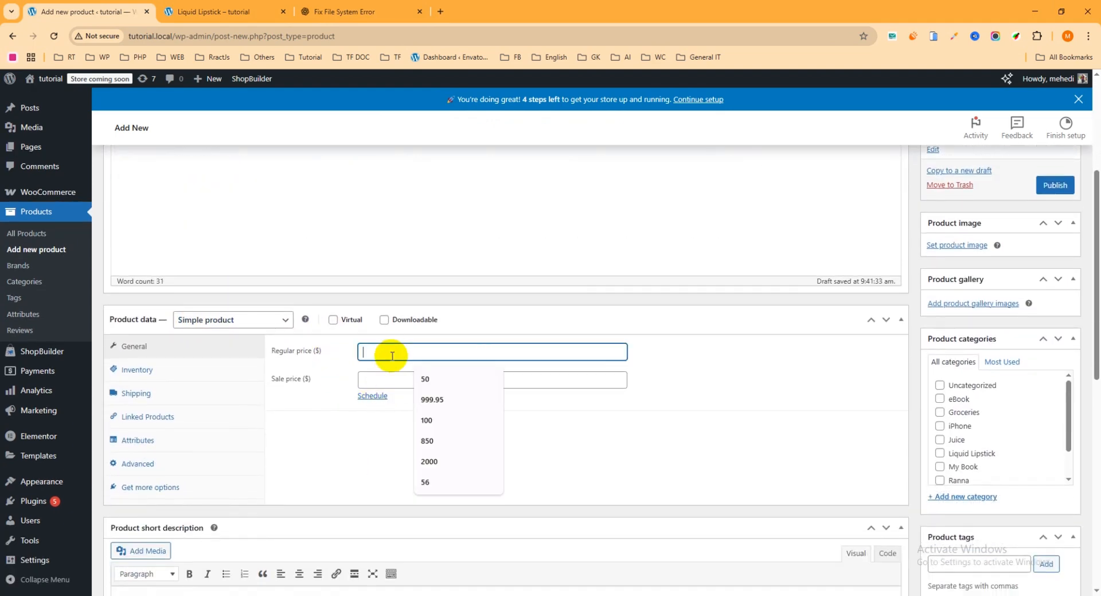
{"action": "type", "text": "50"}
{"action": "scroll", "coordinate": [367, 373], "scroll_direction": "down", "scroll_amount": 4}
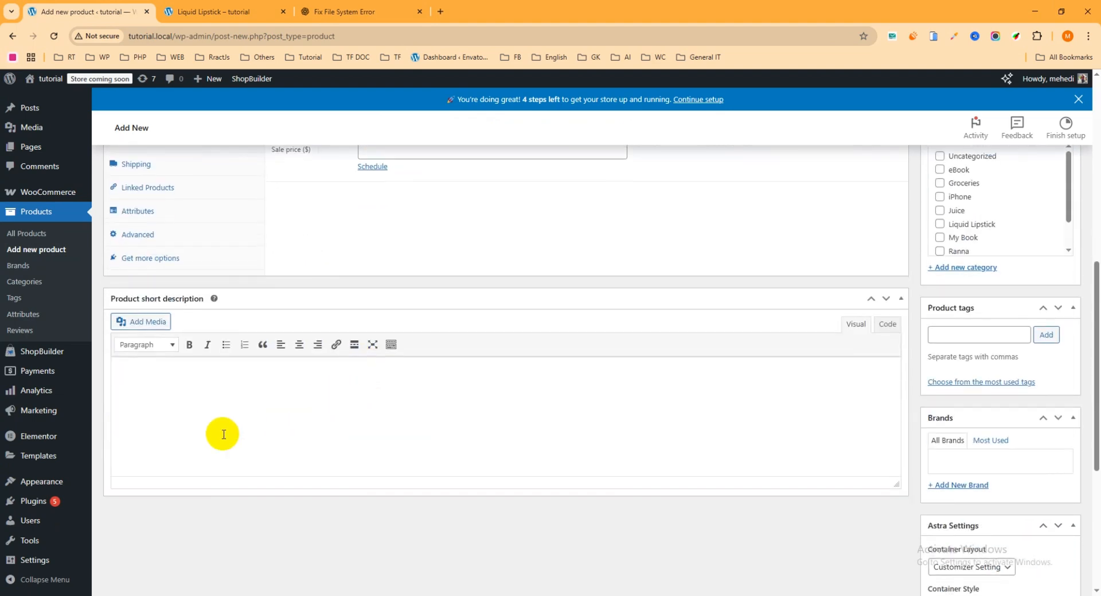
Paste the copied Deep Plum heading and description into the product short description and set the catalog visibility to Hidden.
{"action": "left_click", "coordinate": [185, 412]}
{"action": "key", "text": "ctrl+v"}
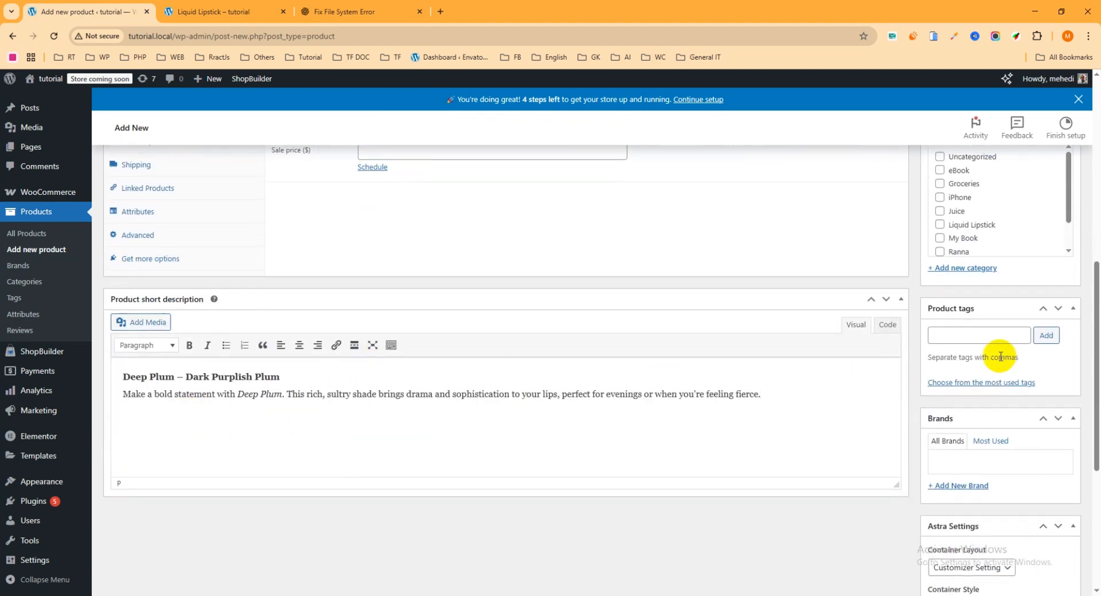
{"action": "scroll", "coordinate": [942, 357], "scroll_direction": "up", "scroll_amount": 8}
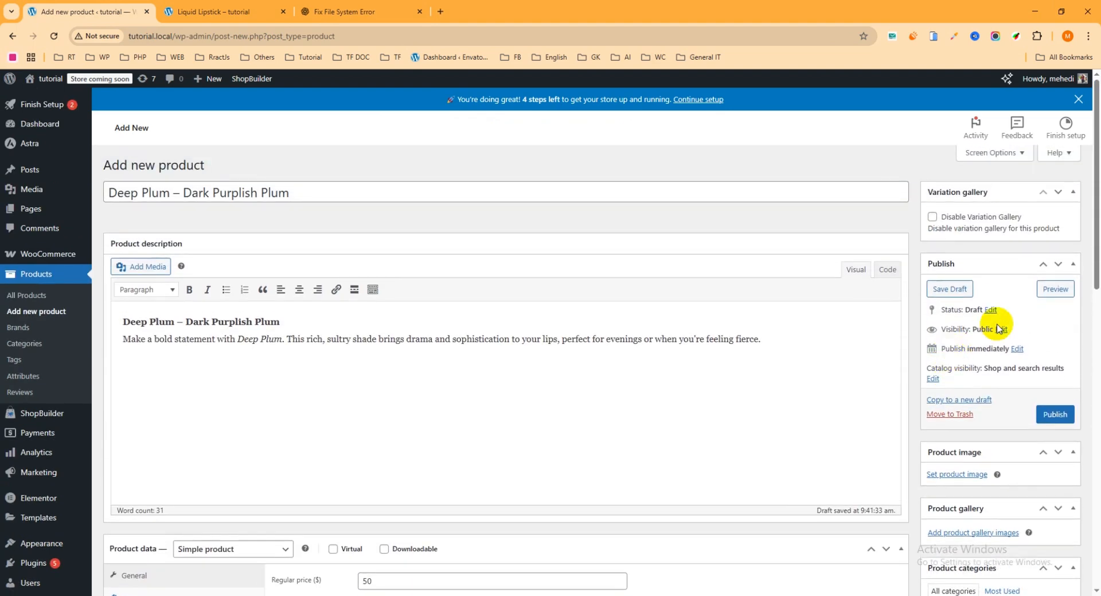
{"action": "left_click", "coordinate": [933, 379]}
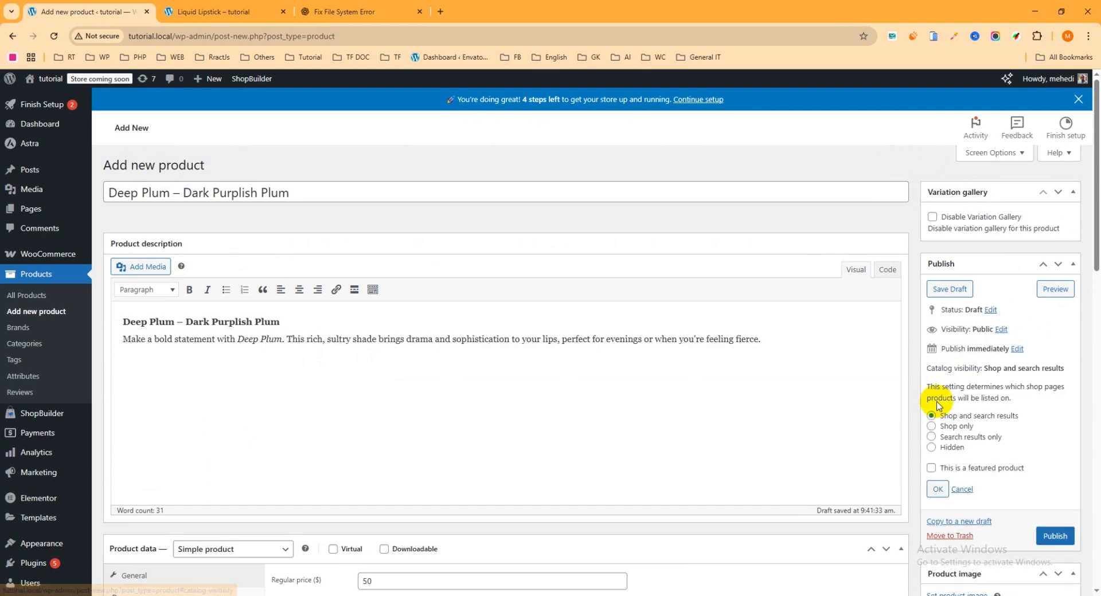
{"action": "left_click", "coordinate": [937, 489]}
Upload "Deep Plum .jpg" from the Downloads folder and set it as the product image.
{"action": "scroll", "coordinate": [935, 401], "scroll_direction": "down", "scroll_amount": 2}
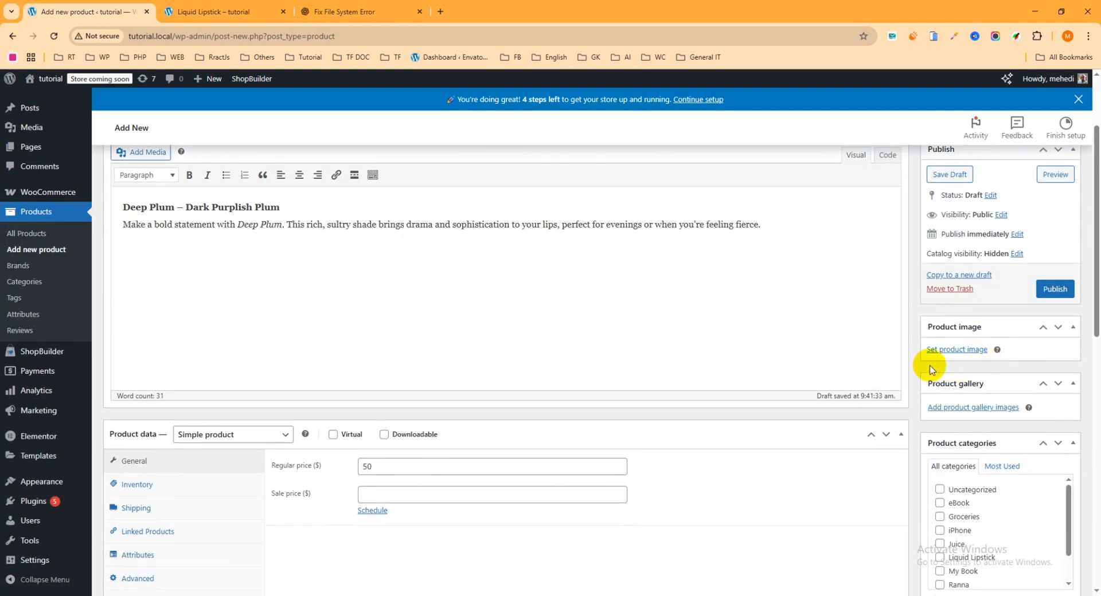
{"action": "left_click", "coordinate": [954, 349]}
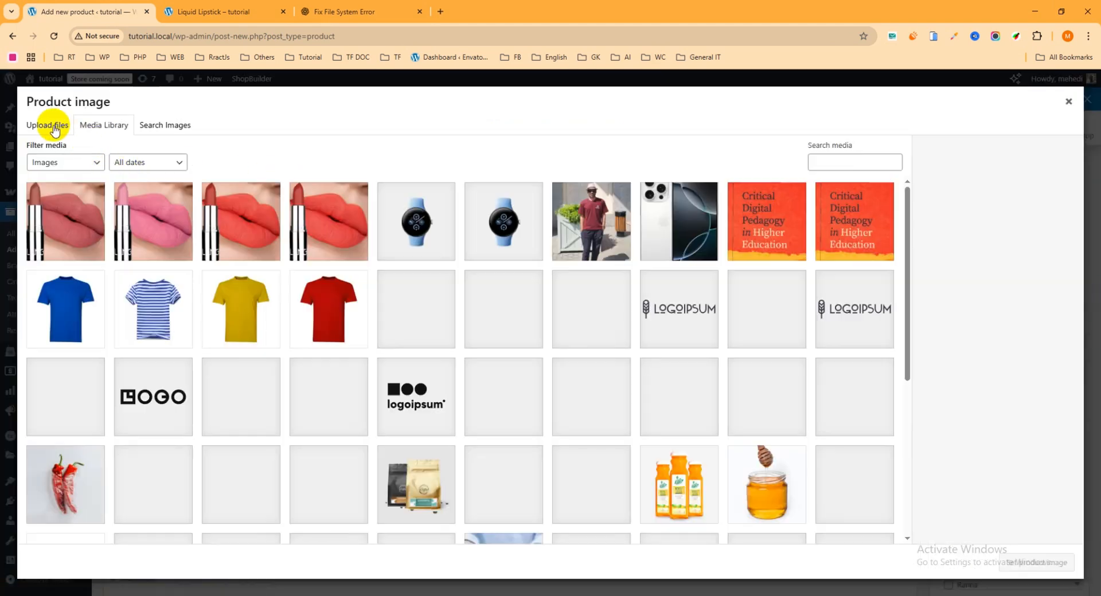
{"action": "left_click", "coordinate": [46, 125]}
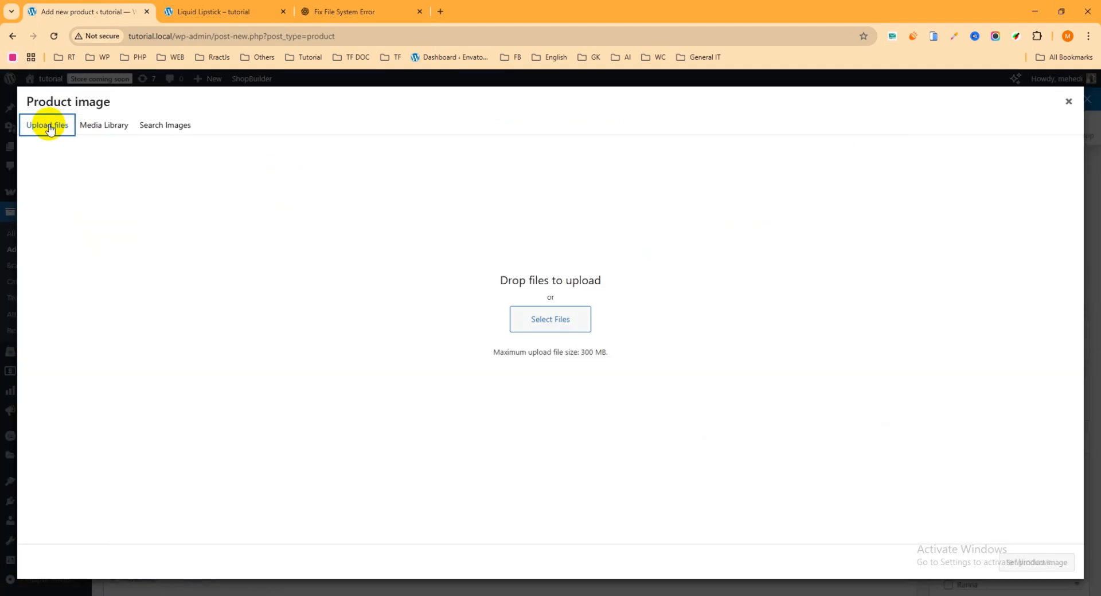
{"action": "left_click", "coordinate": [548, 321]}
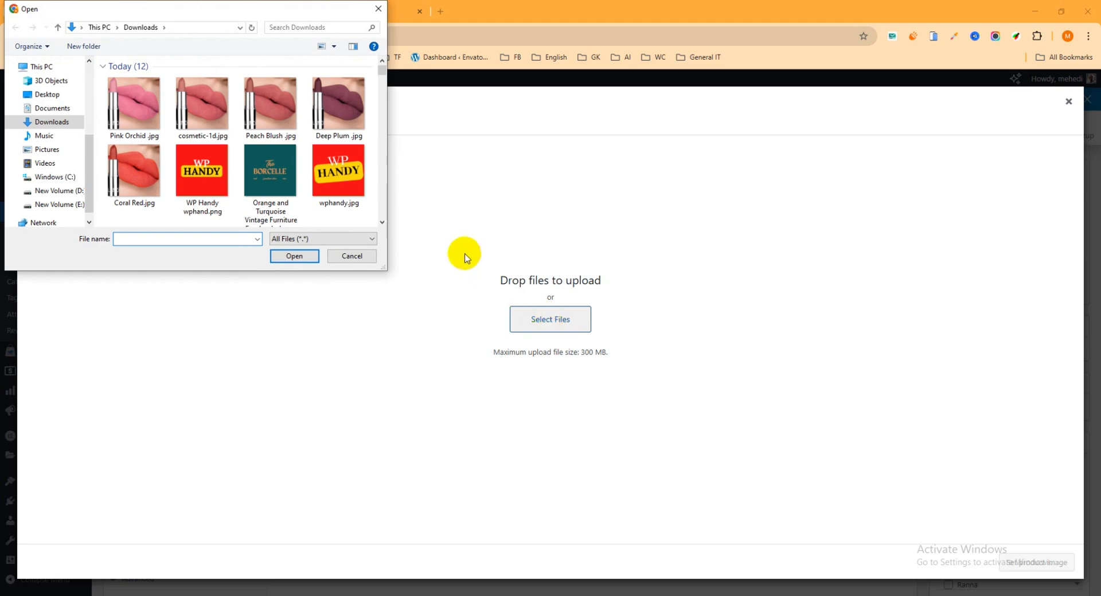
{"action": "left_click", "coordinate": [336, 131]}
{"action": "left_click", "coordinate": [304, 255]}
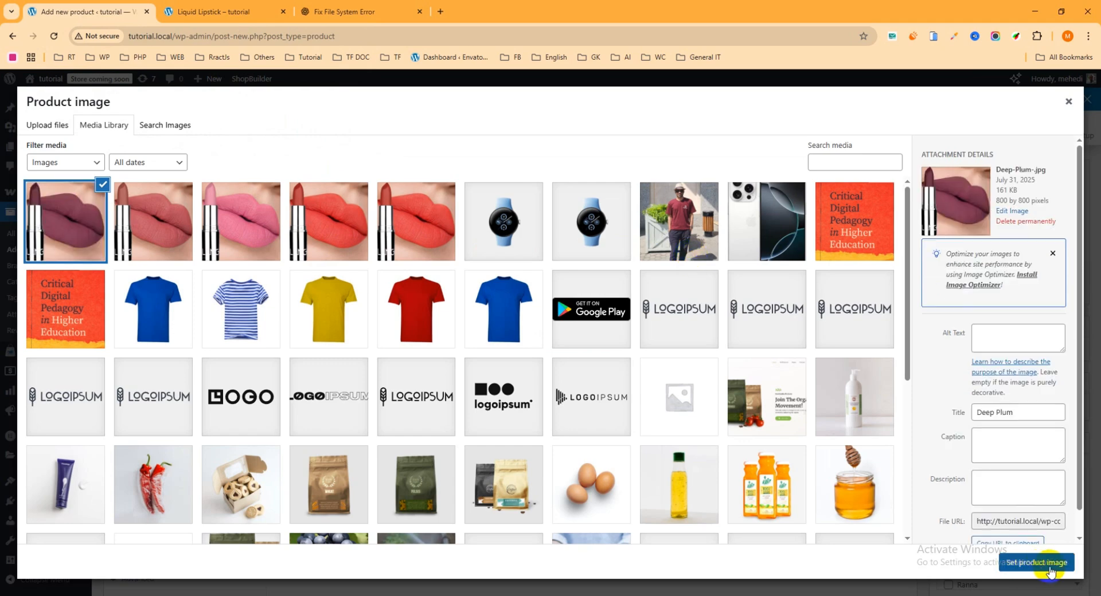
{"action": "left_click", "coordinate": [1037, 564]}
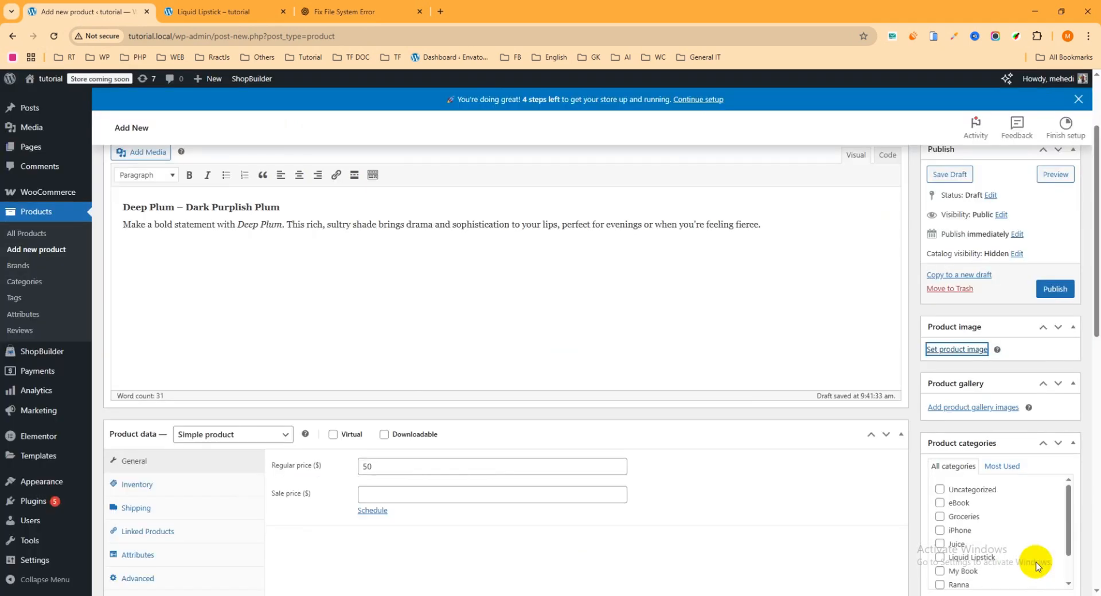
Assign the Liquid Lipstick category to the Deep Plum product and publish it.
{"action": "scroll", "coordinate": [1015, 449], "scroll_direction": "down", "scroll_amount": 5}
{"action": "scroll", "coordinate": [1026, 466], "scroll_direction": "down", "scroll_amount": 3}
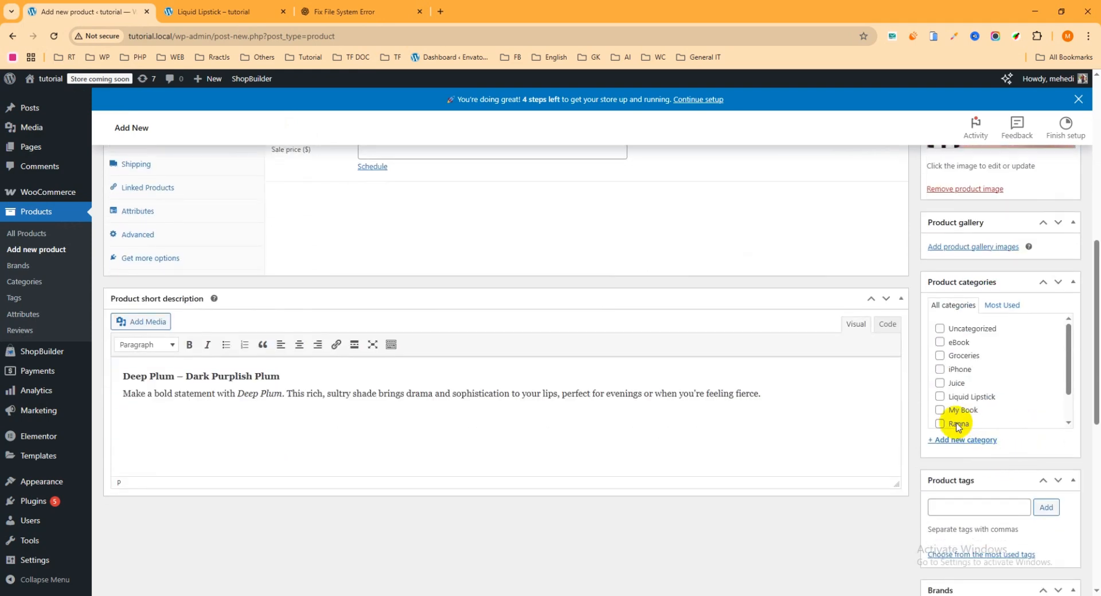
{"action": "scroll", "coordinate": [996, 411], "scroll_direction": "up", "scroll_amount": 6}
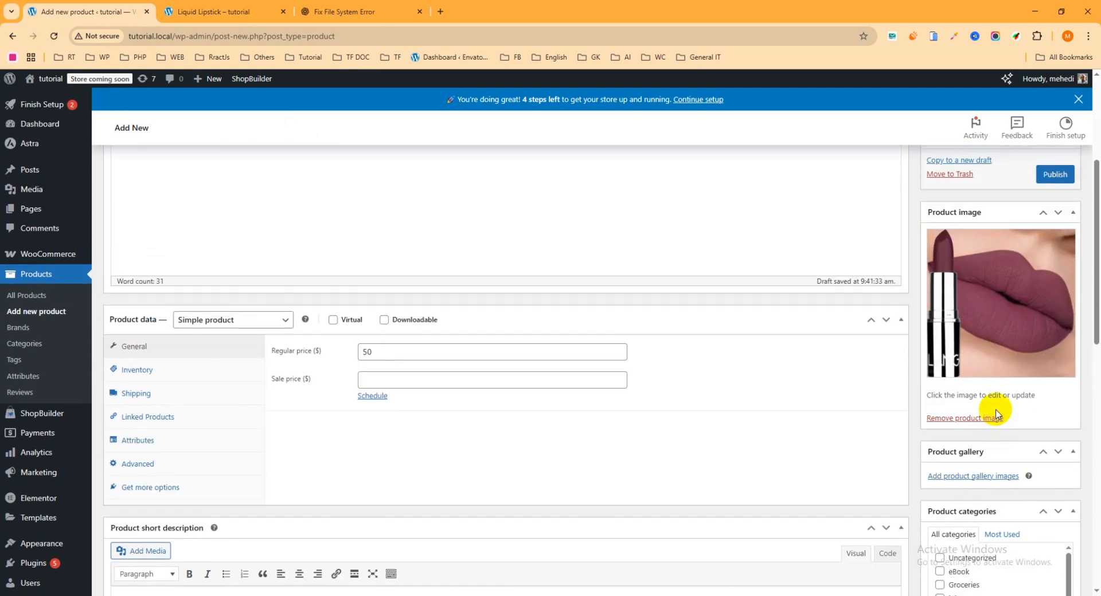
{"action": "left_click", "coordinate": [1053, 291]}
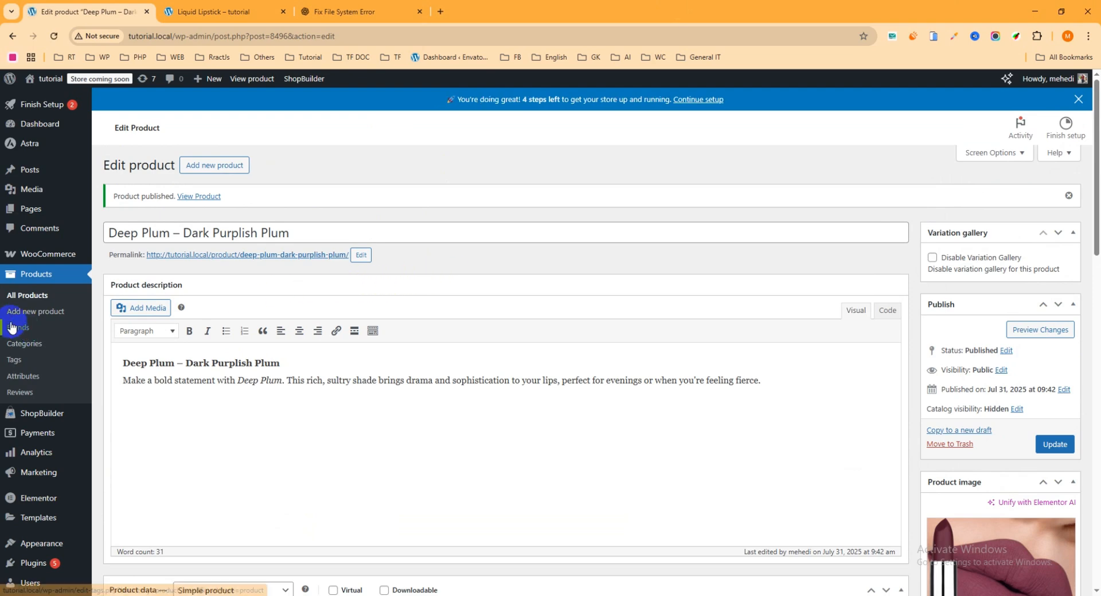
Open the published Liquid Lipstick product from the product list for editing in a new browser tab.
{"action": "left_click", "coordinate": [15, 304]}
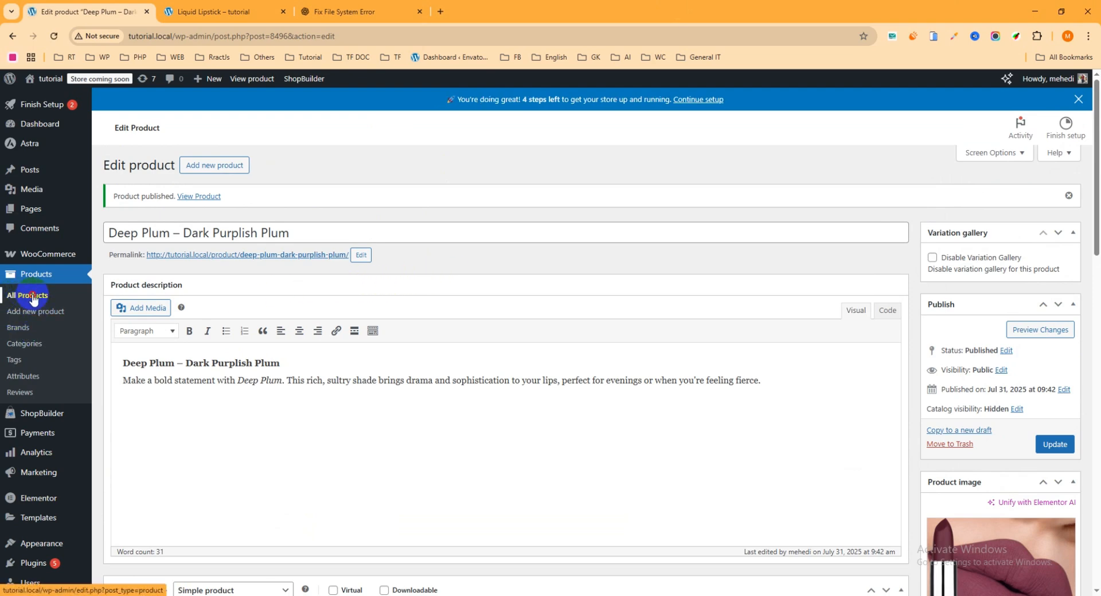
{"action": "scroll", "coordinate": [287, 293], "scroll_direction": "down", "scroll_amount": 2}
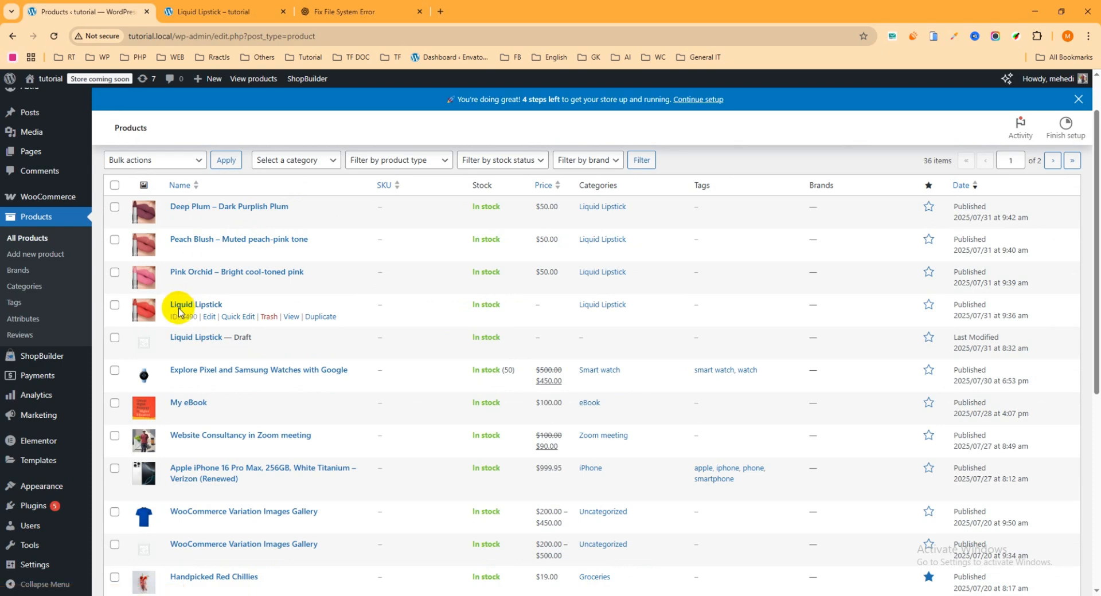
{"action": "right_click", "coordinate": [208, 317]}
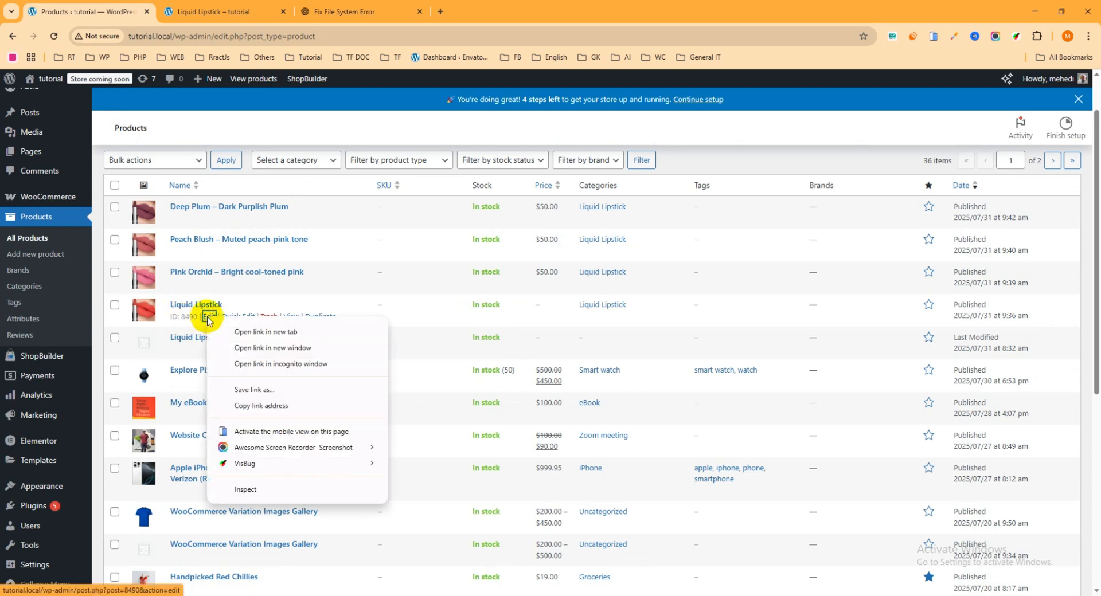
{"action": "left_click", "coordinate": [229, 332]}
{"action": "key", "text": "ctrl+Tab"}
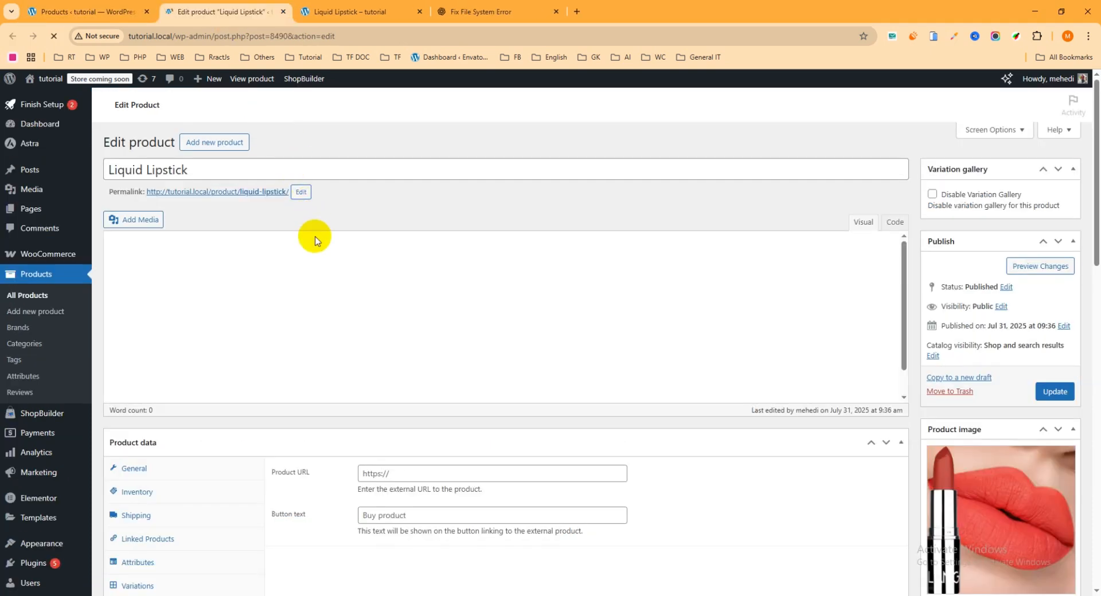
Add "Pink Orchid – Bright cool-toned pink" to the grouped products linked to Liquid Lipstick.
{"action": "scroll", "coordinate": [315, 235], "scroll_direction": "down", "scroll_amount": 2}
{"action": "scroll", "coordinate": [315, 241], "scroll_direction": "down", "scroll_amount": 3}
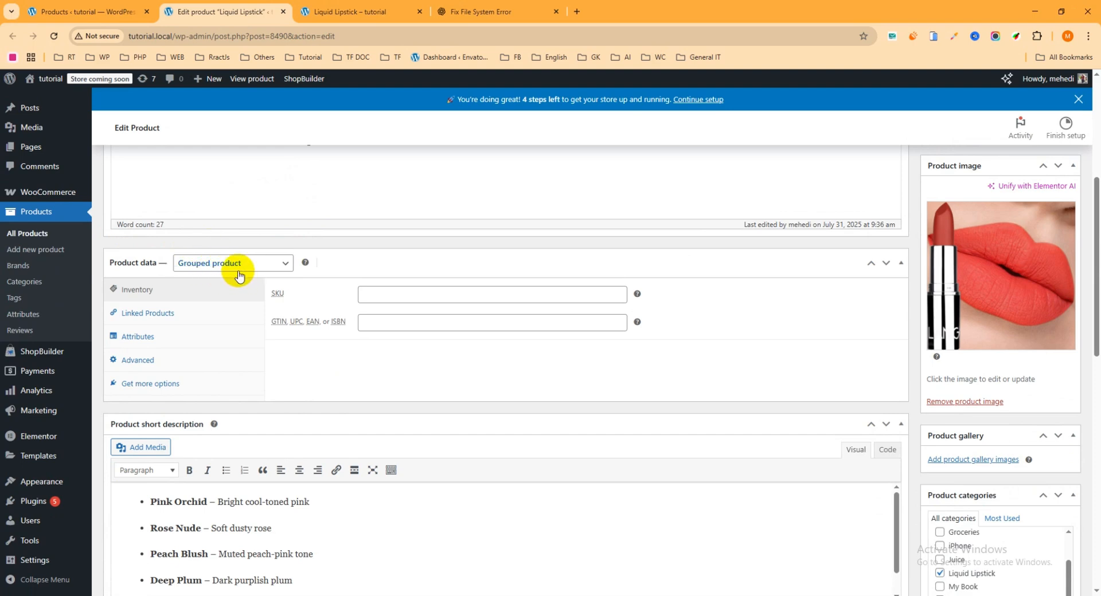
{"action": "left_click", "coordinate": [149, 317]}
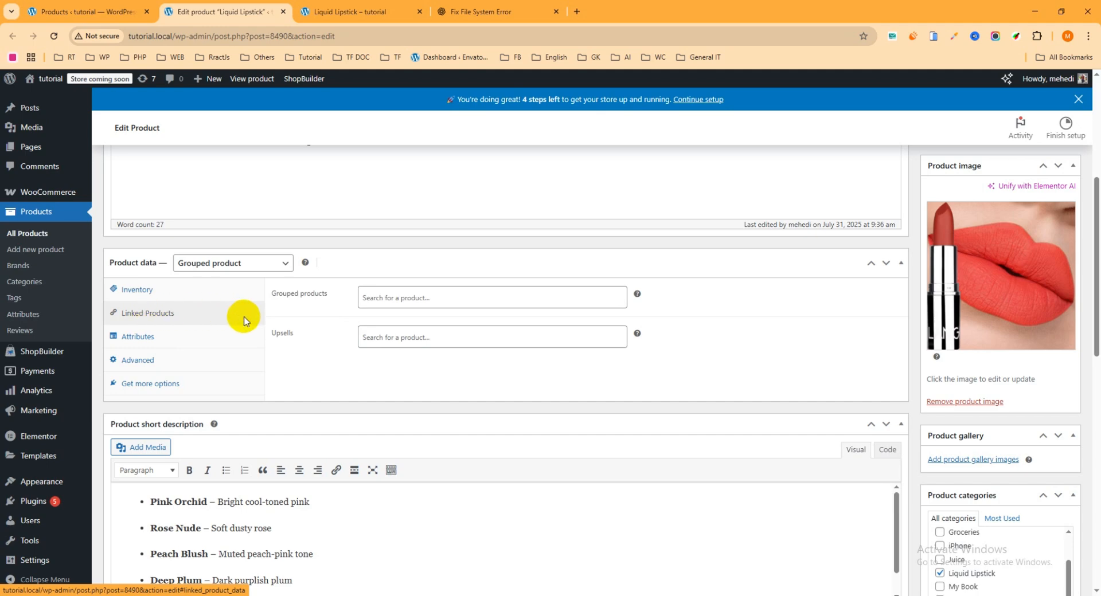
{"action": "left_click", "coordinate": [392, 294]}
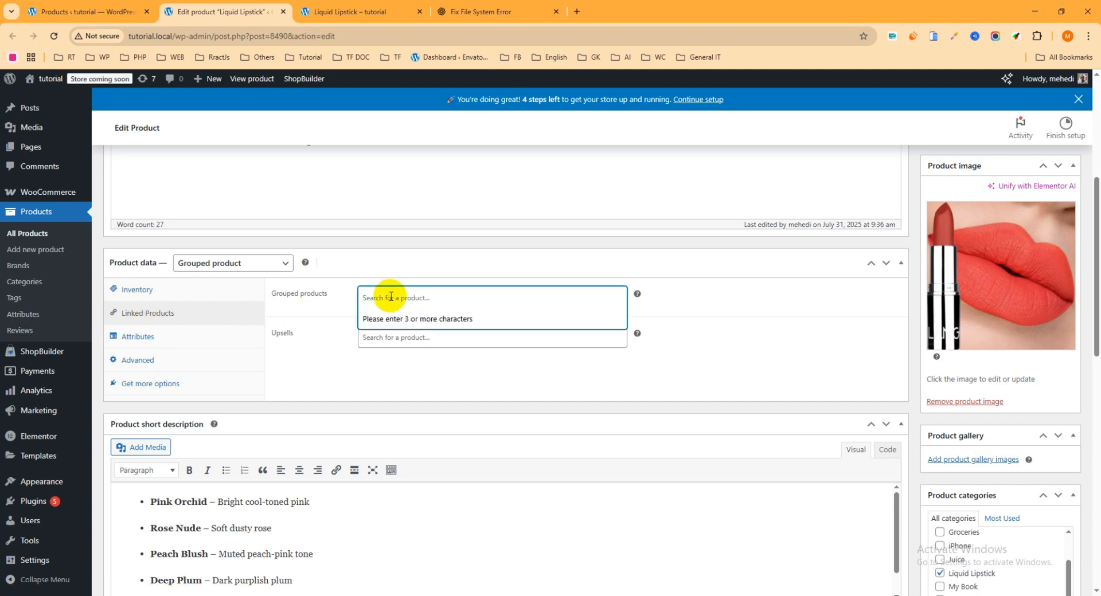
{"action": "left_click", "coordinate": [86, 12]}
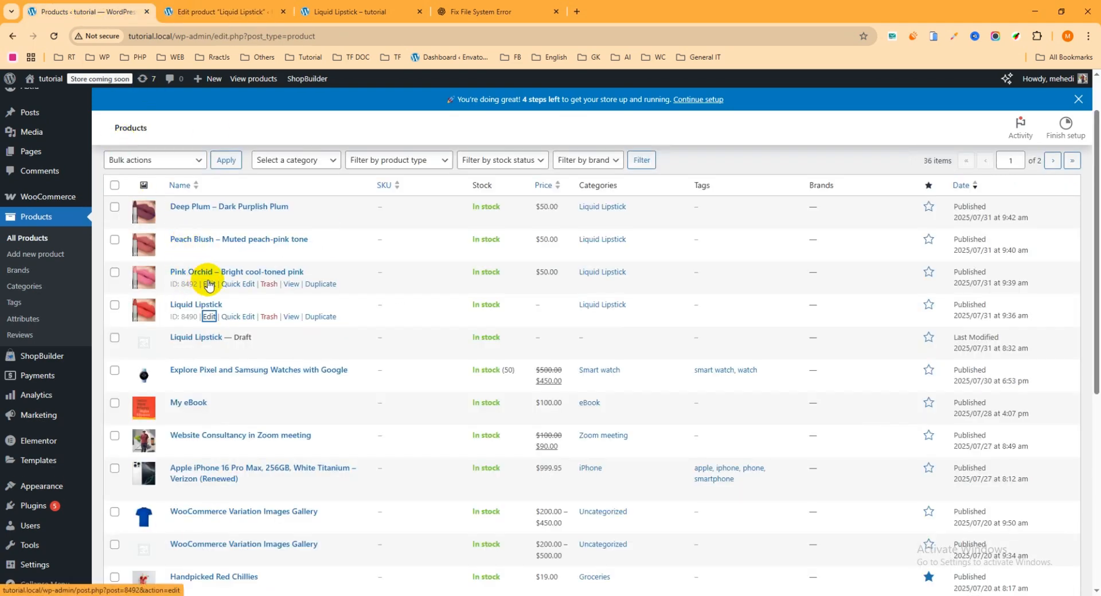
{"action": "left_click", "coordinate": [233, 16]}
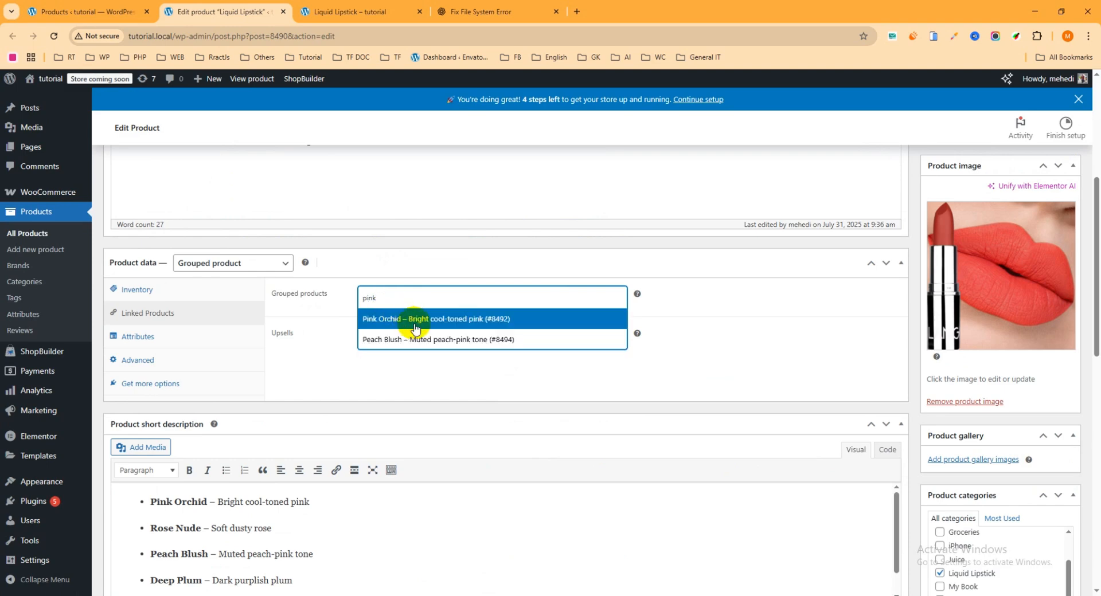
{"action": "left_click", "coordinate": [409, 322]}
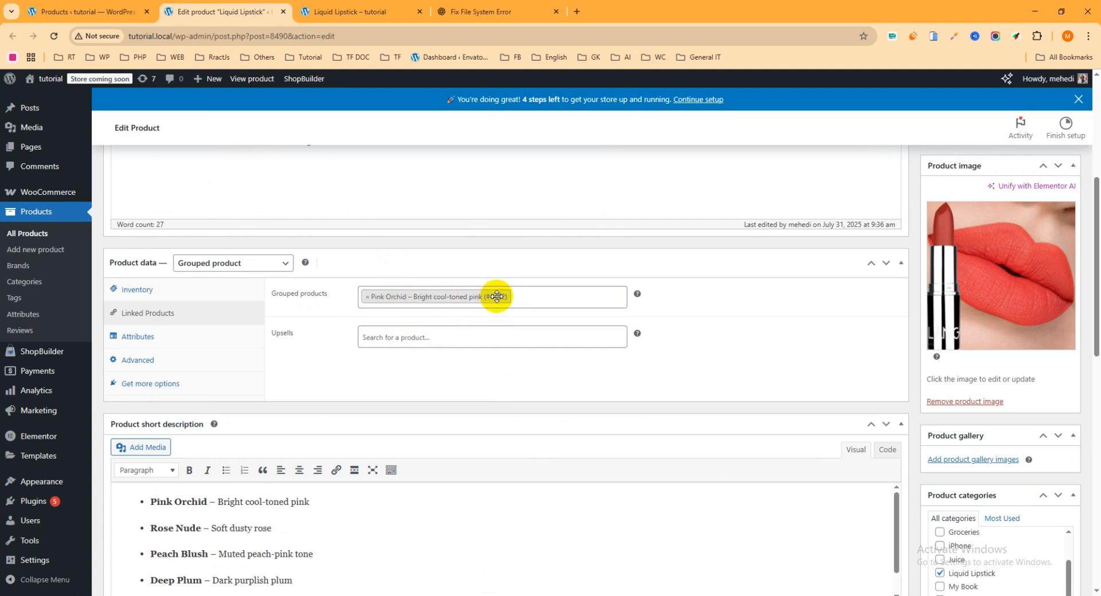
Add "Peach Blush – Muted peach-pink tone" to Liquid Lipstick's grouped products, checking its name in the product list.
{"action": "left_click", "coordinate": [530, 296]}
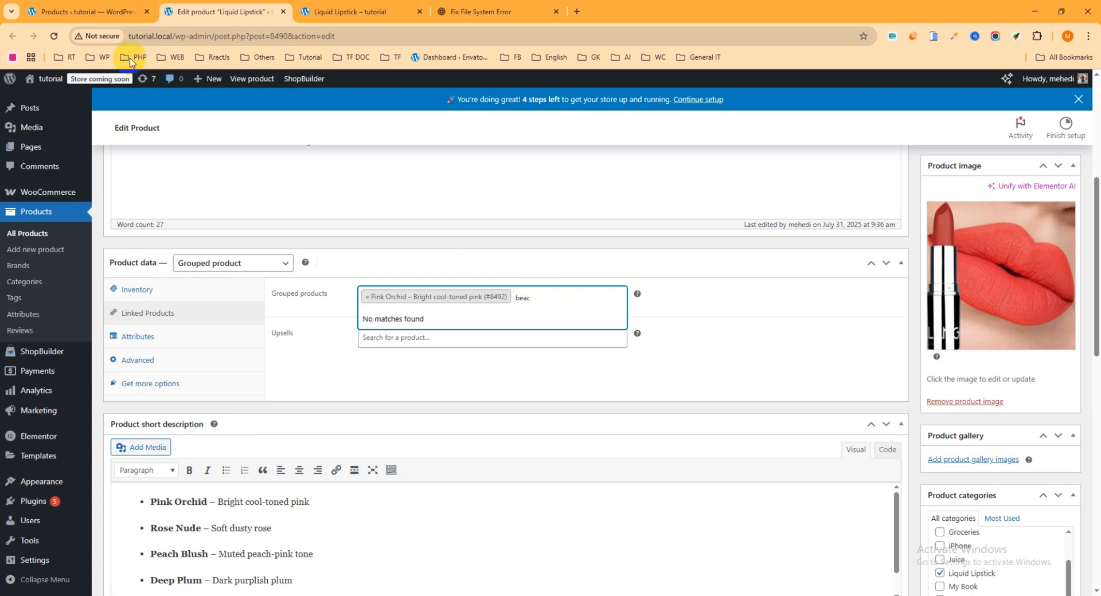
{"action": "left_click", "coordinate": [91, 11]}
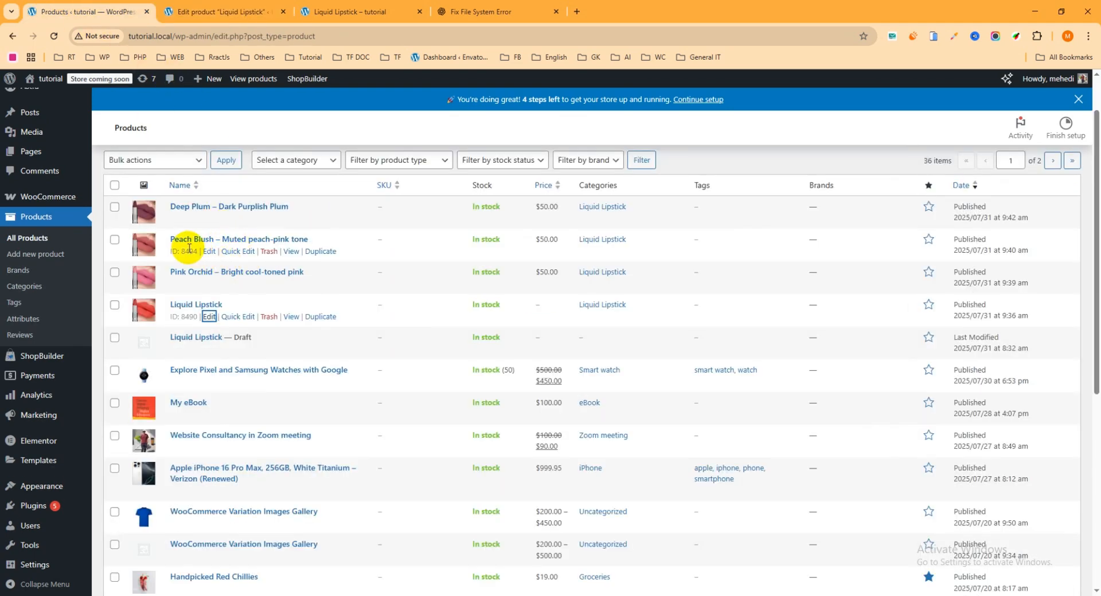
{"action": "left_click", "coordinate": [218, 12]}
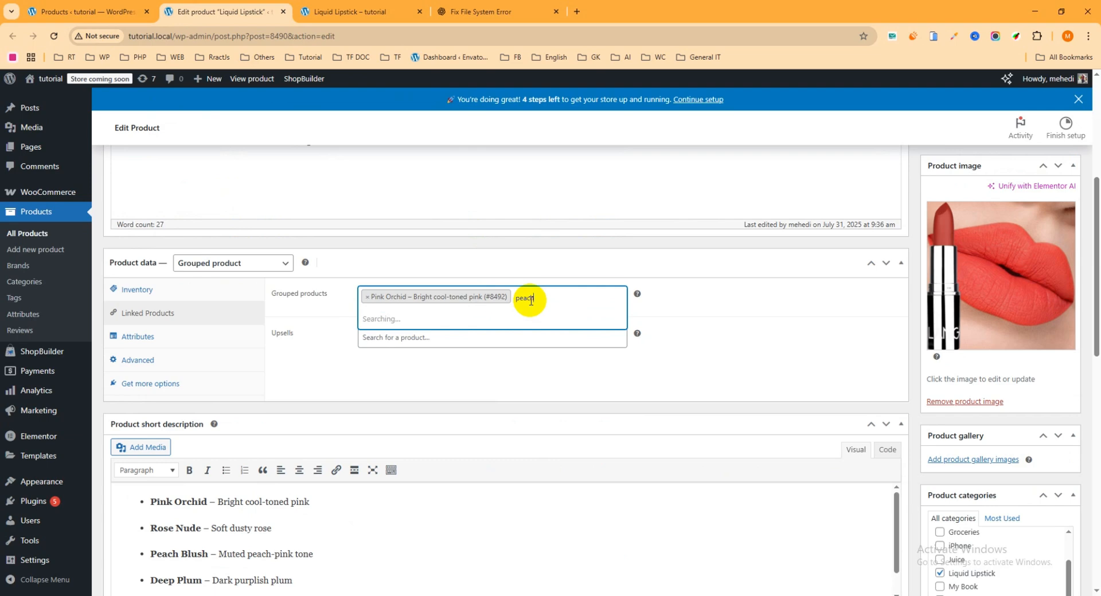
{"action": "left_click", "coordinate": [386, 320]}
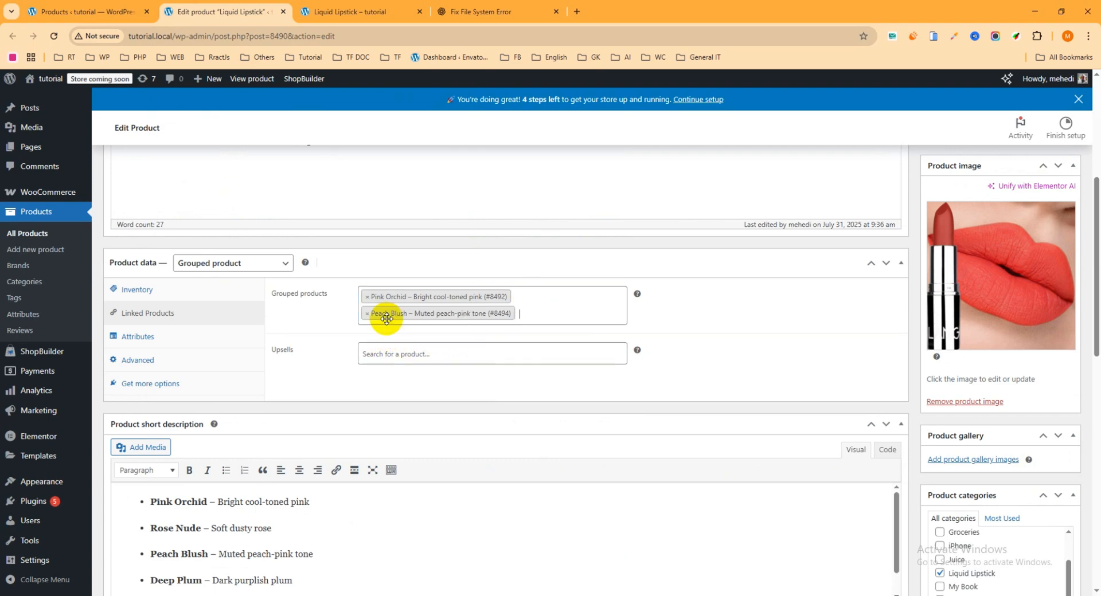
Search the grouped products for "deep" and add "Deep Plum – Dark Purplish Plum" to Liquid Lipstick's grouped products.
{"action": "left_click", "coordinate": [86, 12]}
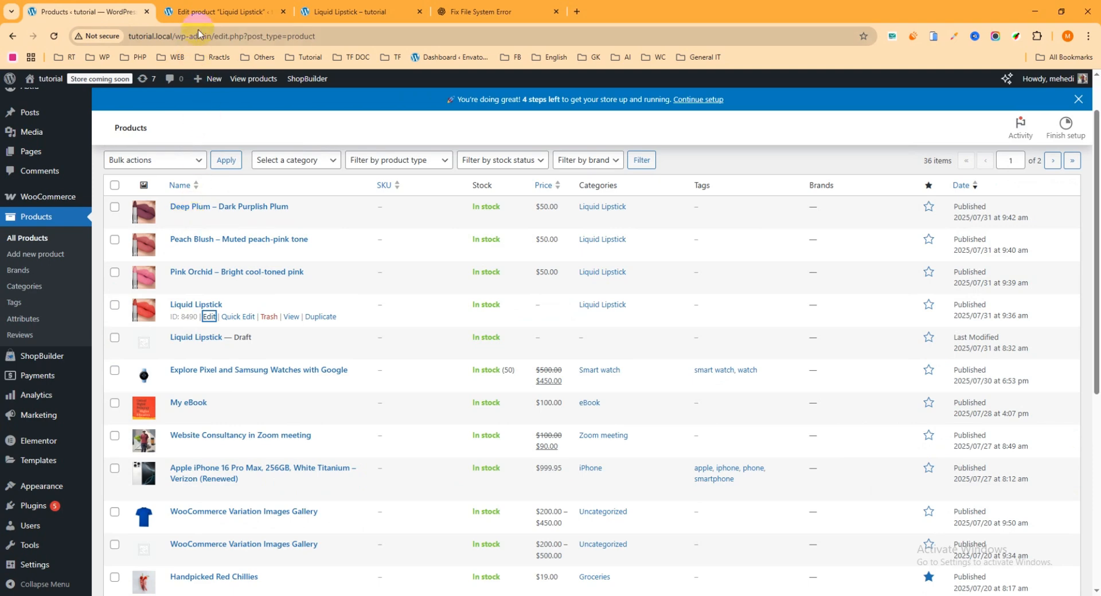
{"action": "left_click", "coordinate": [207, 11]}
{"action": "type", "text": "deep"}
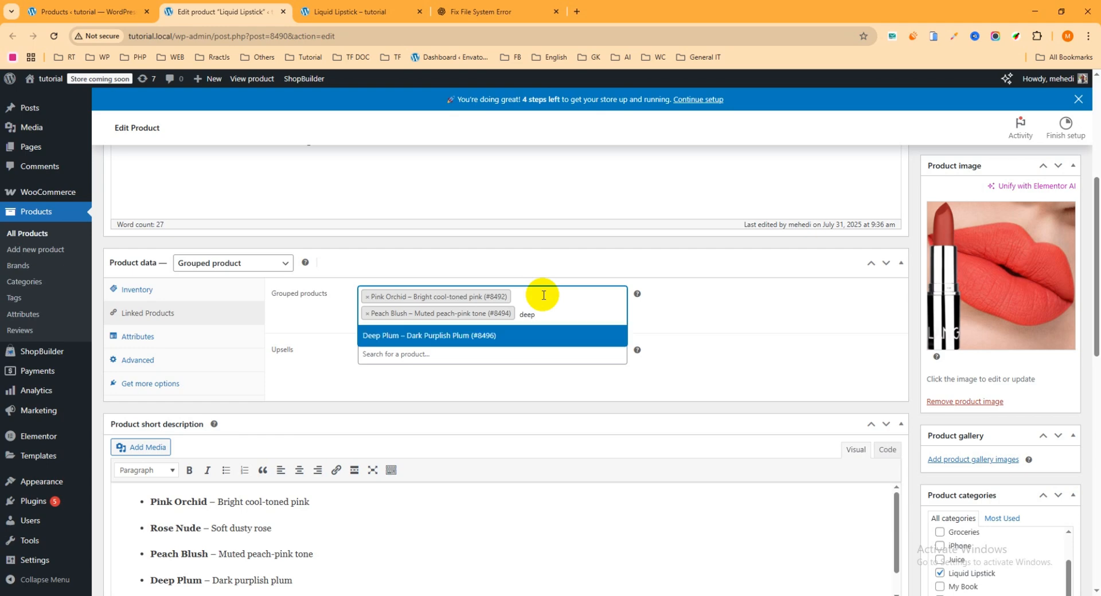
{"action": "left_click", "coordinate": [504, 336]}
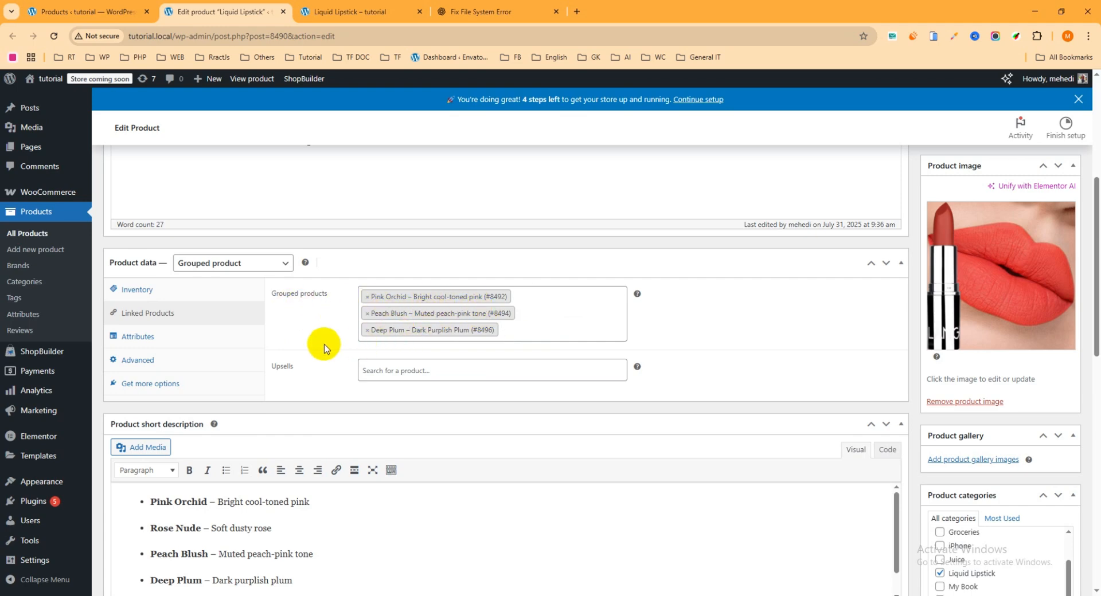
Update the Liquid Lipstick product to save its linked grouped products.
{"action": "scroll", "coordinate": [319, 344], "scroll_direction": "down", "scroll_amount": 1}
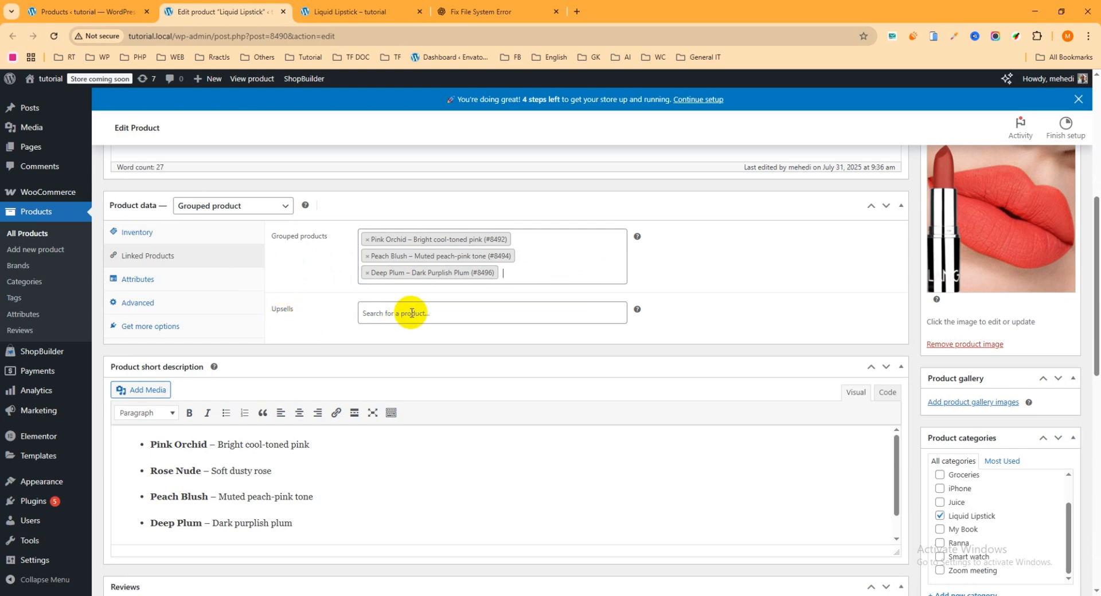
{"action": "scroll", "coordinate": [619, 329], "scroll_direction": "up", "scroll_amount": 4}
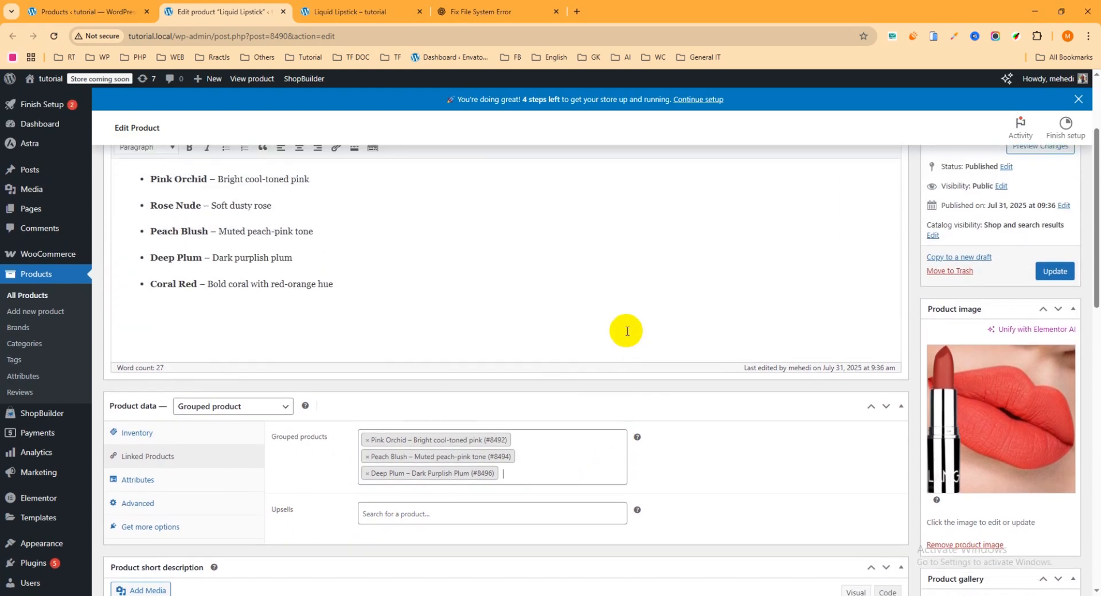
{"action": "scroll", "coordinate": [627, 332], "scroll_direction": "up", "scroll_amount": 2}
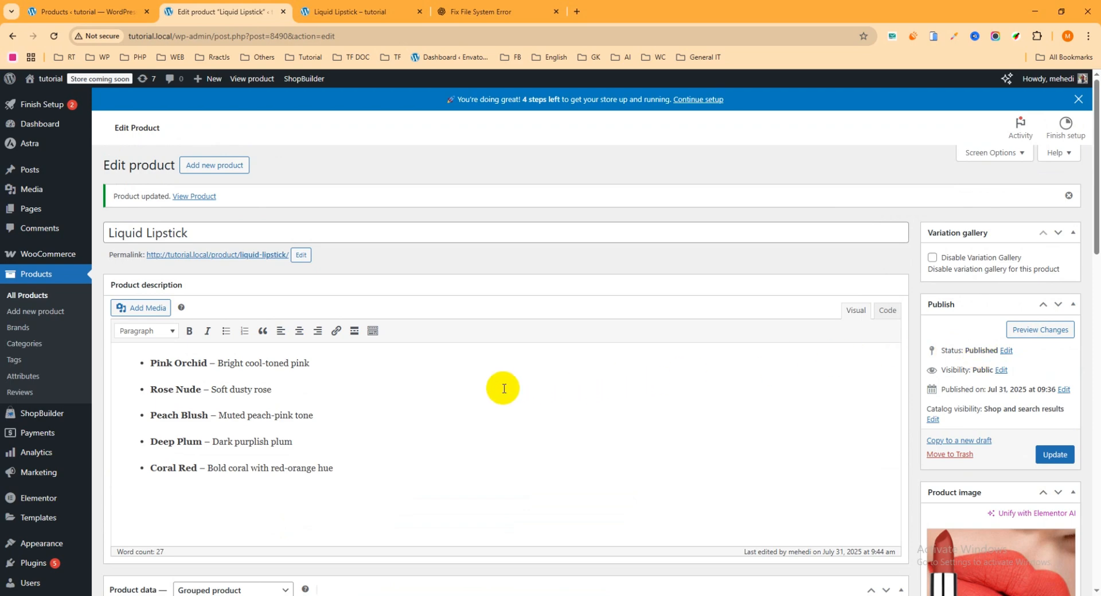
Open the Liquid Lipstick product's permalink in a new browser tab and examine the grouped lipstick colors on the storefront page.
{"action": "right_click", "coordinate": [206, 259]}
{"action": "left_click", "coordinate": [235, 271]}
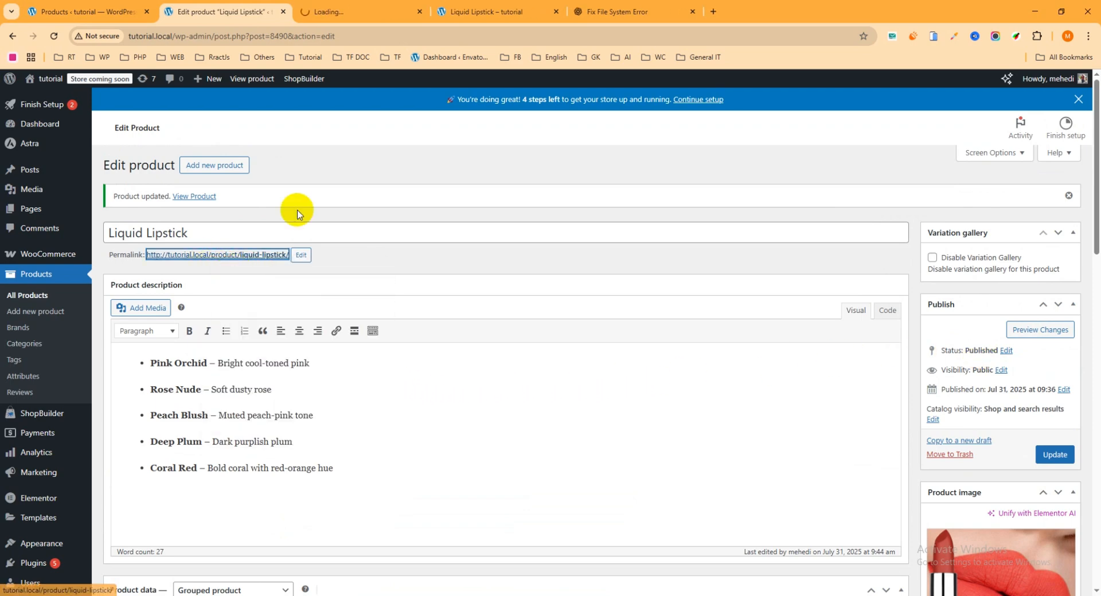
{"action": "left_click", "coordinate": [360, 11]}
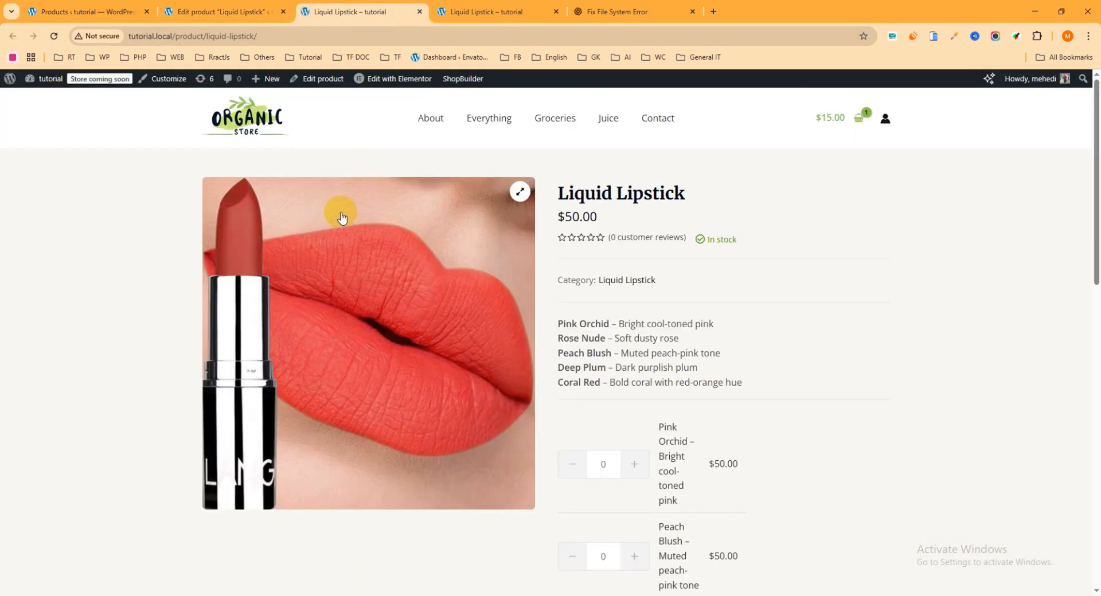
{"action": "scroll", "coordinate": [712, 298], "scroll_direction": "down", "scroll_amount": 2}
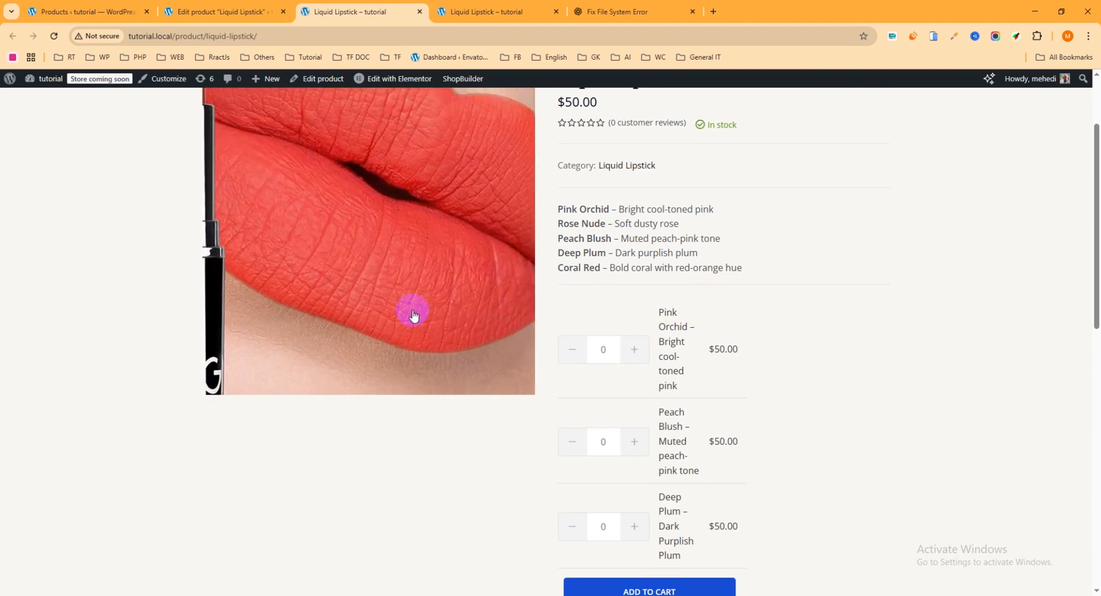
Review the names, prices and quantity rows of the linked lipstick colors on the Liquid Lipstick storefront page.
{"action": "scroll", "coordinate": [705, 307], "scroll_direction": "up", "scroll_amount": 1}
{"action": "scroll", "coordinate": [713, 316], "scroll_direction": "down", "scroll_amount": 2}
{"action": "scroll", "coordinate": [717, 321], "scroll_direction": "down", "scroll_amount": 1}
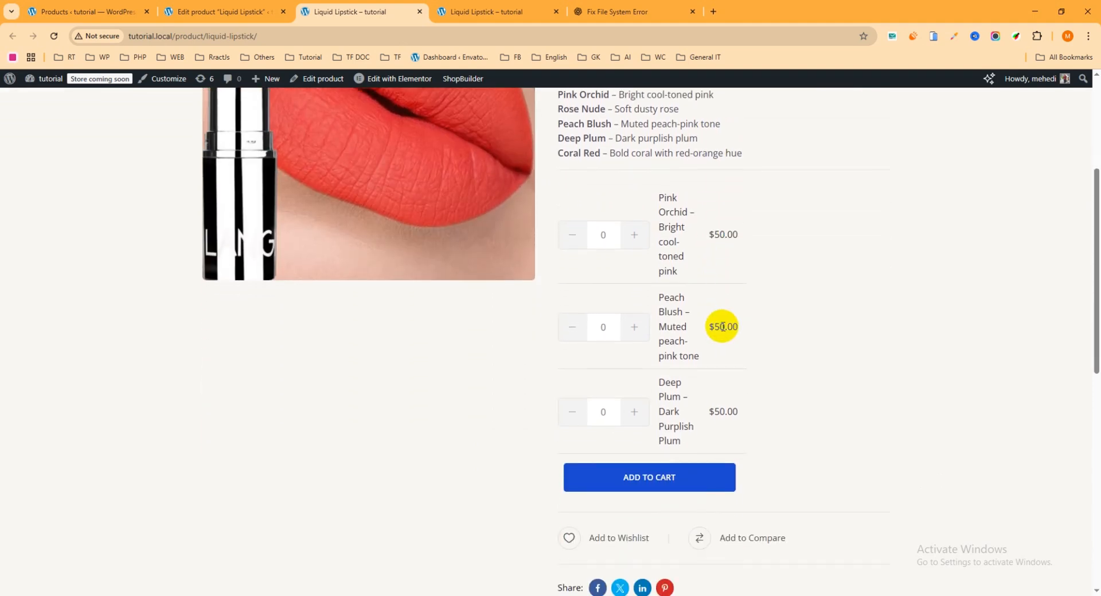
{"action": "scroll", "coordinate": [714, 321], "scroll_direction": "up", "scroll_amount": 1}
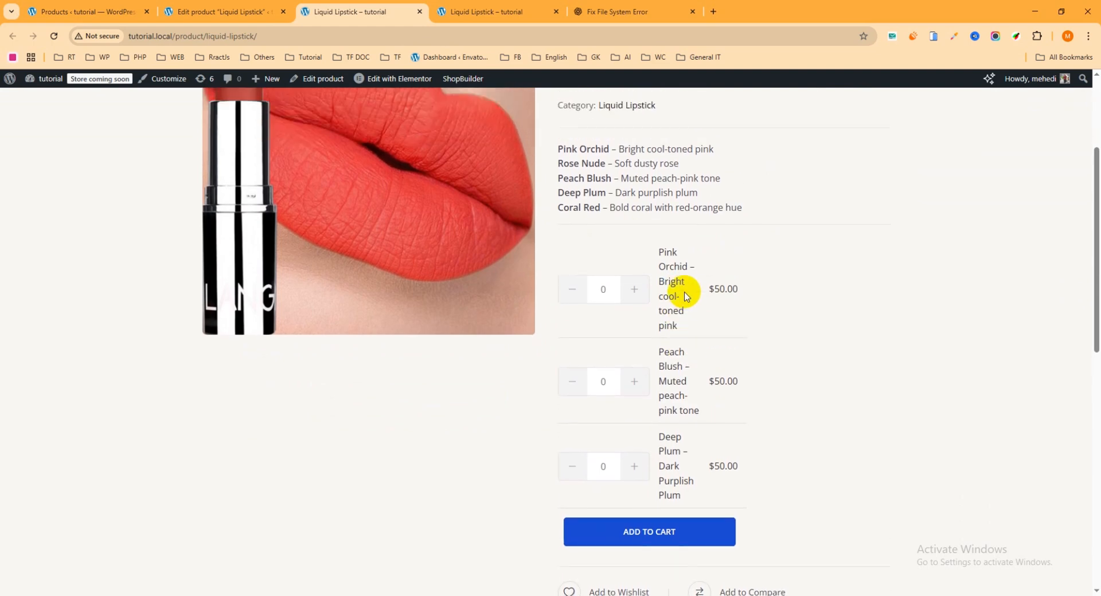
{"action": "scroll", "coordinate": [687, 321], "scroll_direction": "up", "scroll_amount": 1}
{"action": "scroll", "coordinate": [689, 352], "scroll_direction": "down", "scroll_amount": 2}
{"action": "scroll", "coordinate": [692, 356], "scroll_direction": "up", "scroll_amount": 2}
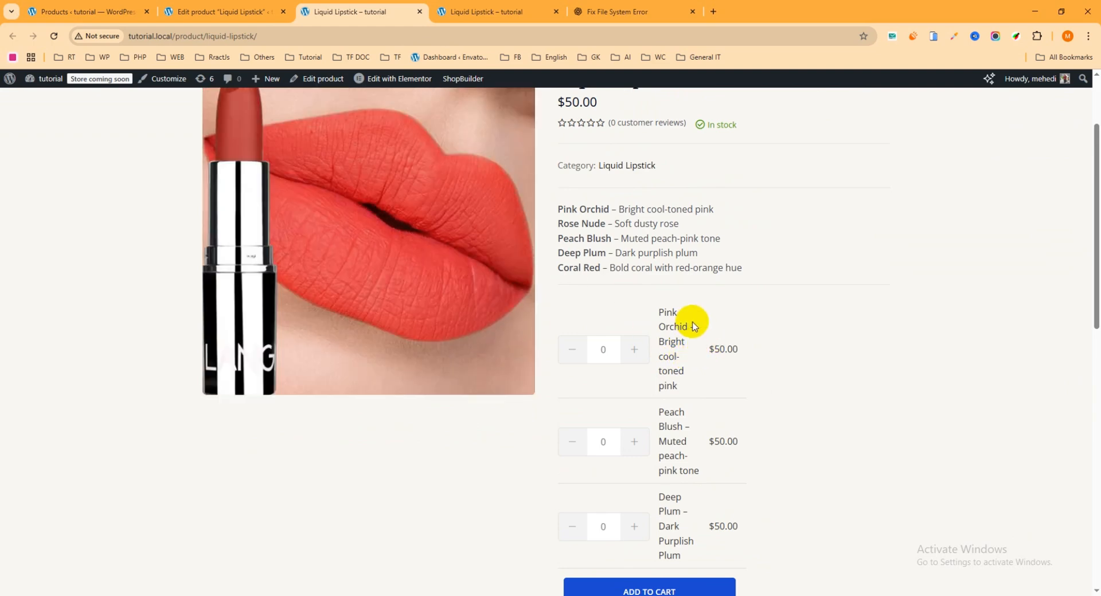
{"action": "scroll", "coordinate": [696, 332], "scroll_direction": "down", "scroll_amount": 1}
In the admin product list, quick edit "Deep Plum – Dark Purplish Plum" to shorten its title to "Deep Plum" and update it.
{"action": "left_click", "coordinate": [192, 12]}
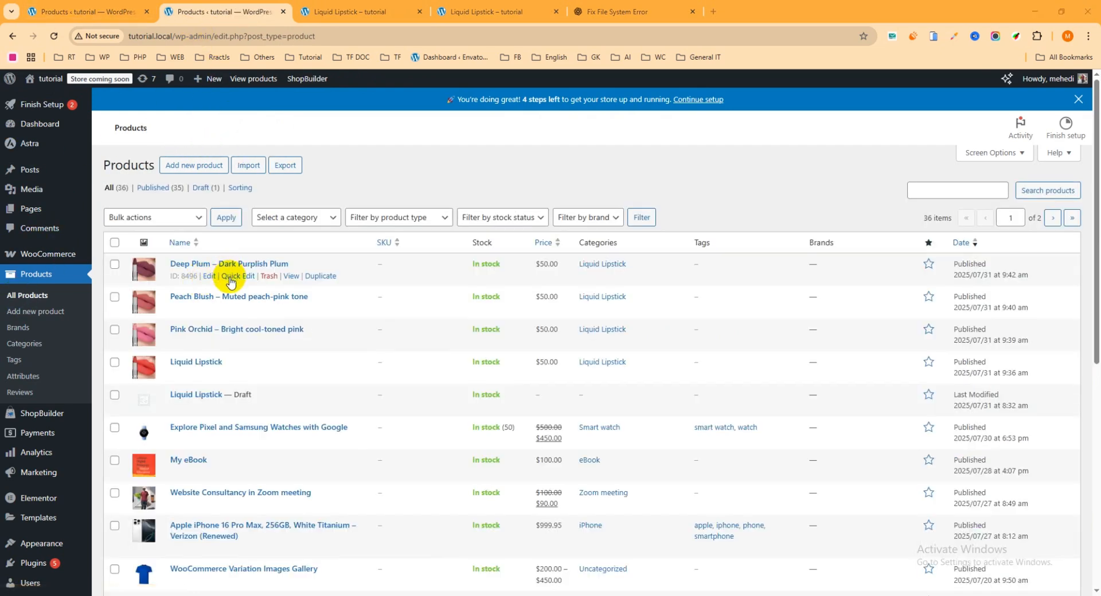
{"action": "left_click", "coordinate": [224, 275]}
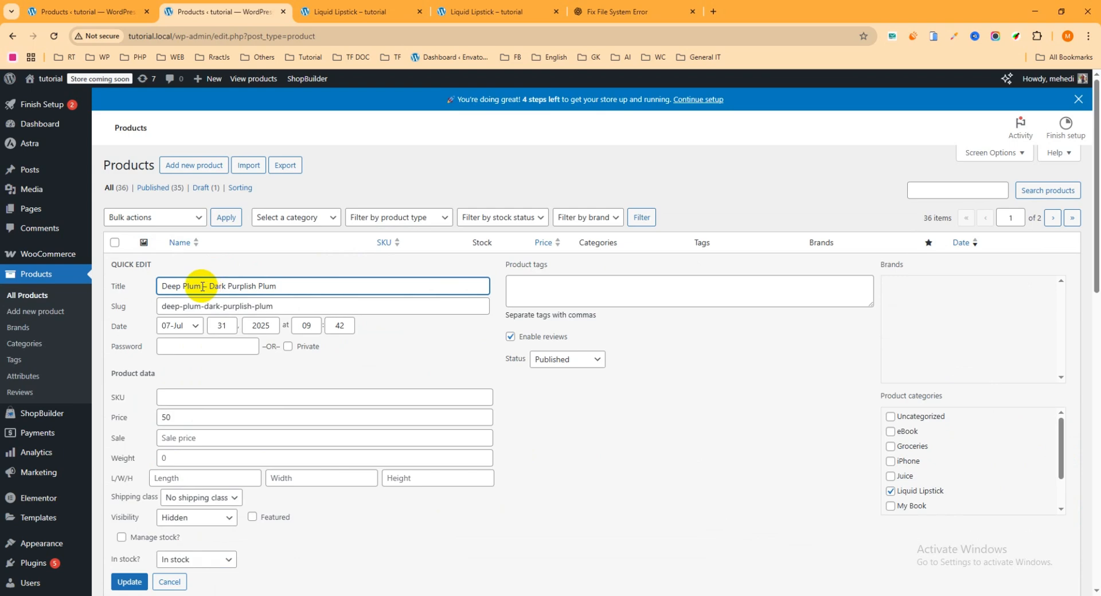
{"action": "left_click_drag", "start_coordinate": [203, 287], "coordinate": [373, 287]}
{"action": "key", "text": "BackSpace"}
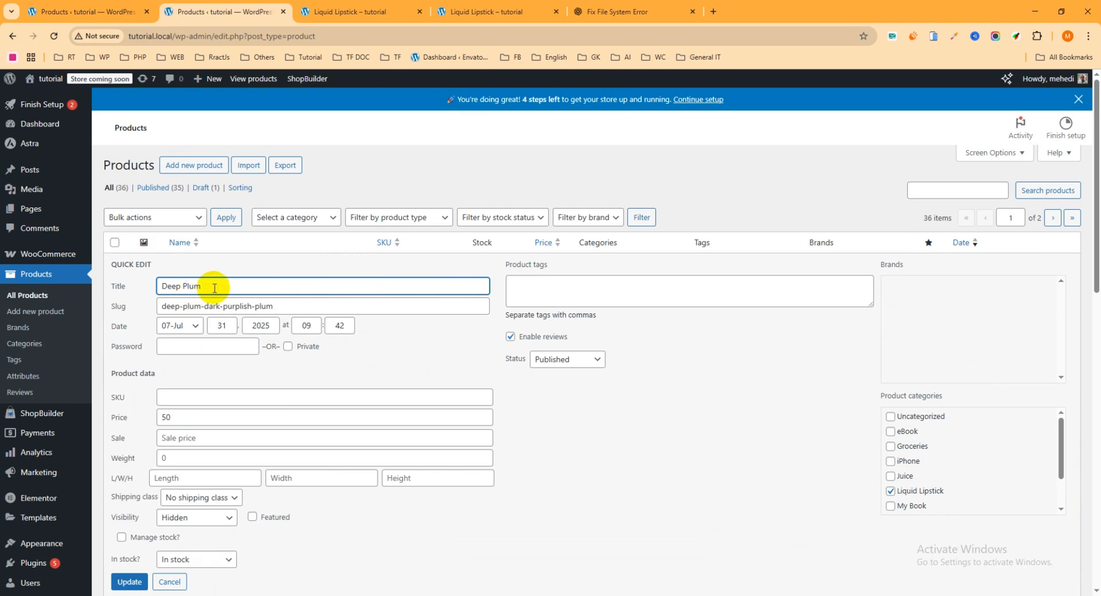
{"action": "scroll", "coordinate": [232, 289], "scroll_direction": "down", "scroll_amount": 1}
{"action": "left_click", "coordinate": [131, 527]}
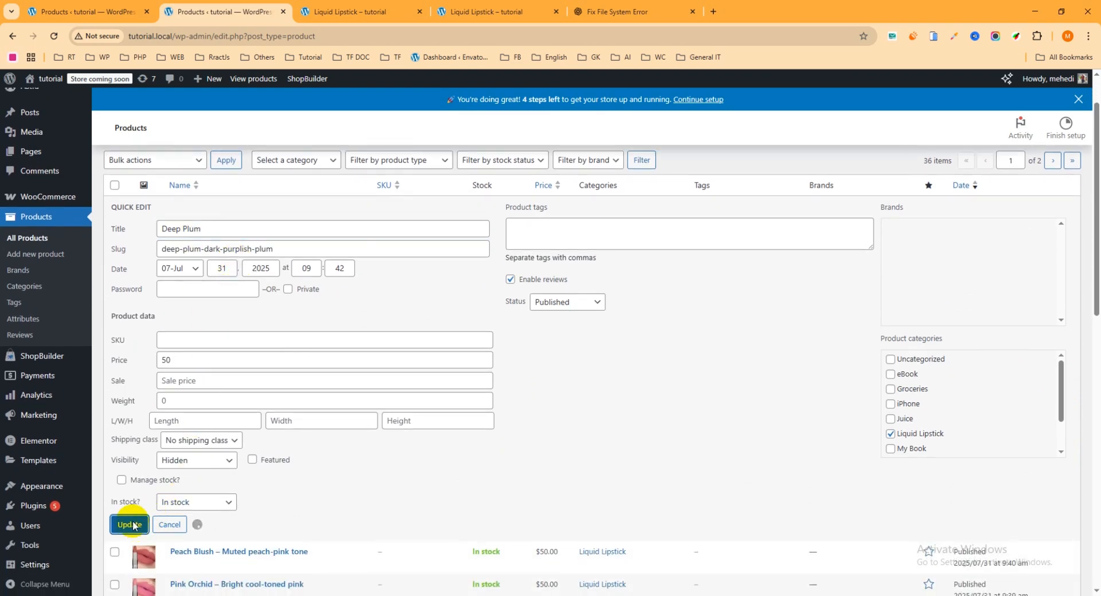
Shorten the title of "Peach Blush – Muted peach-pink tone" to "Peach Blush" with Quick Edit and update the product.
{"action": "left_click", "coordinate": [234, 198]}
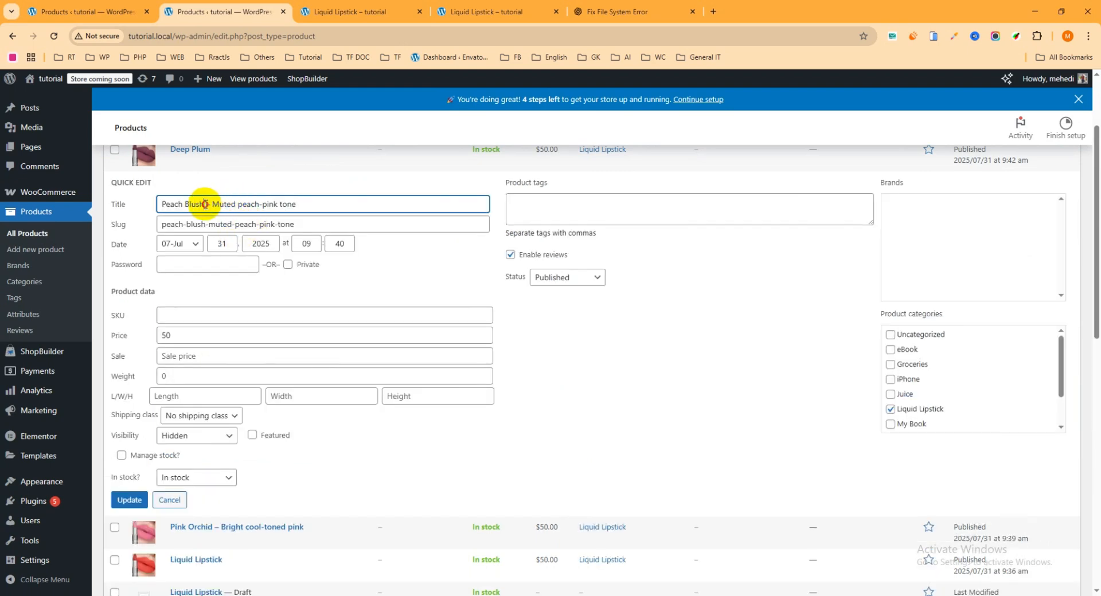
{"action": "left_click_drag", "start_coordinate": [204, 204], "coordinate": [376, 204]}
{"action": "key", "text": "BackSpace"}
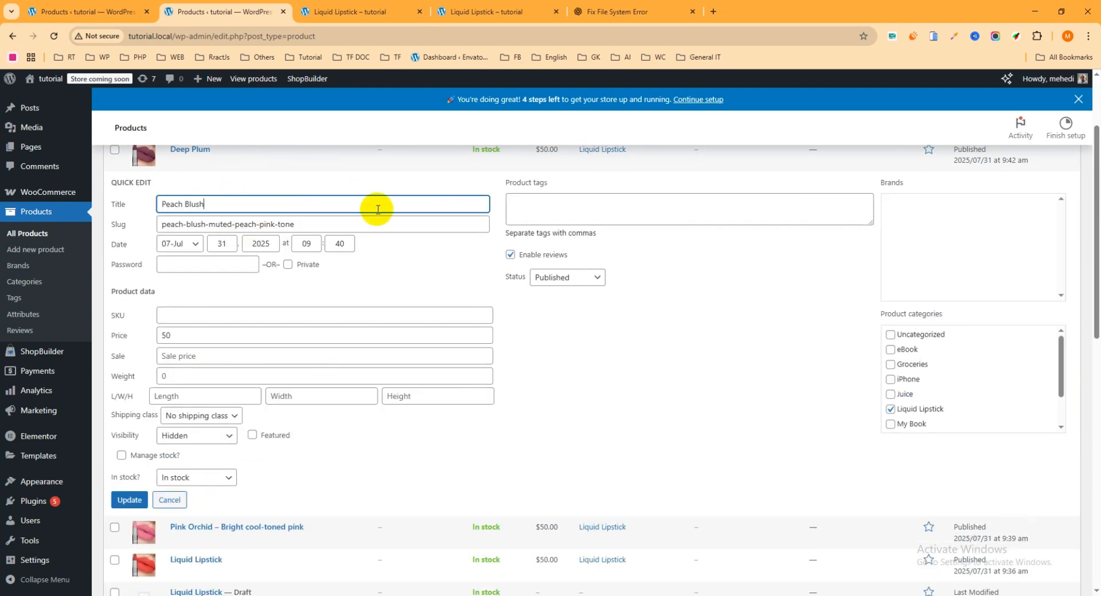
{"action": "left_click", "coordinate": [129, 498]}
Shorten the title of "Pink Orchid – Bright cool-toned pink" to "Pink Orchid" with Quick Edit and update the product.
{"action": "left_click", "coordinate": [236, 229]}
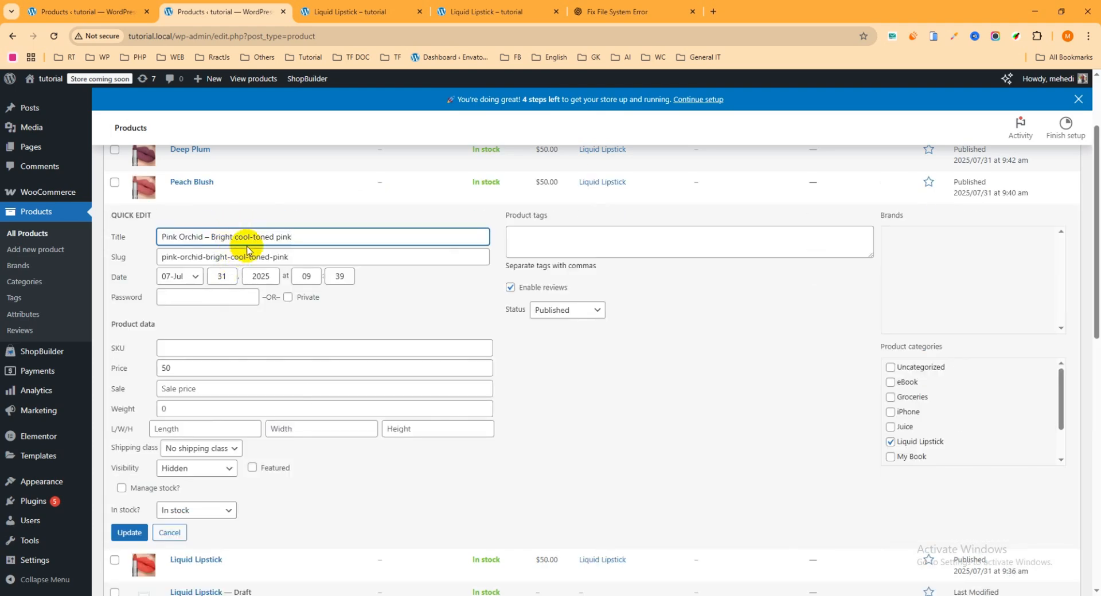
{"action": "left_click_drag", "start_coordinate": [205, 237], "coordinate": [413, 238]}
{"action": "key", "text": "BackSpace"}
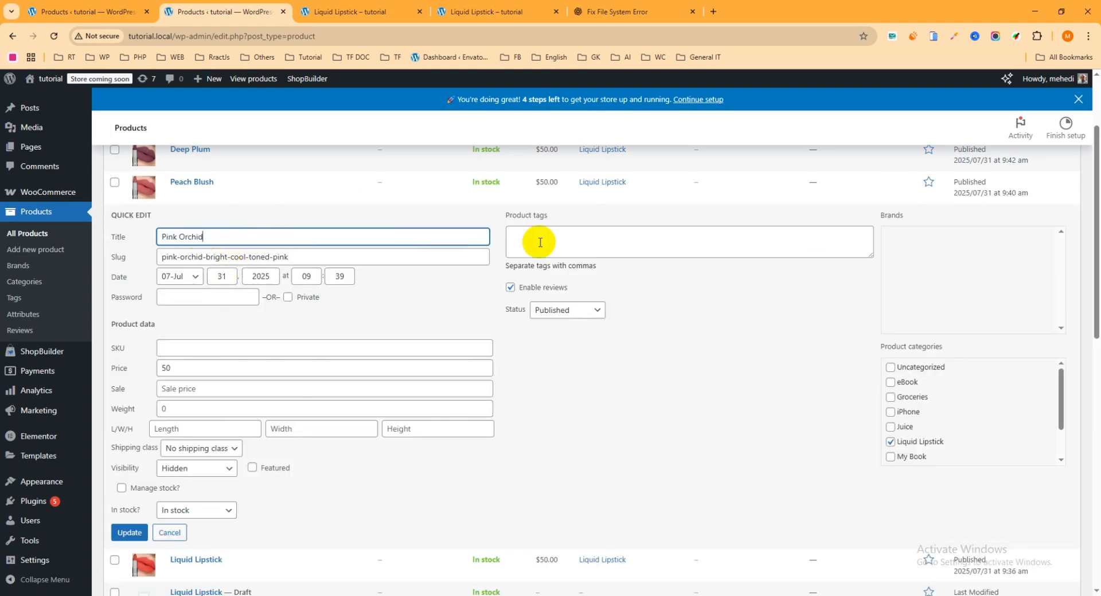
{"action": "left_click", "coordinate": [129, 533]}
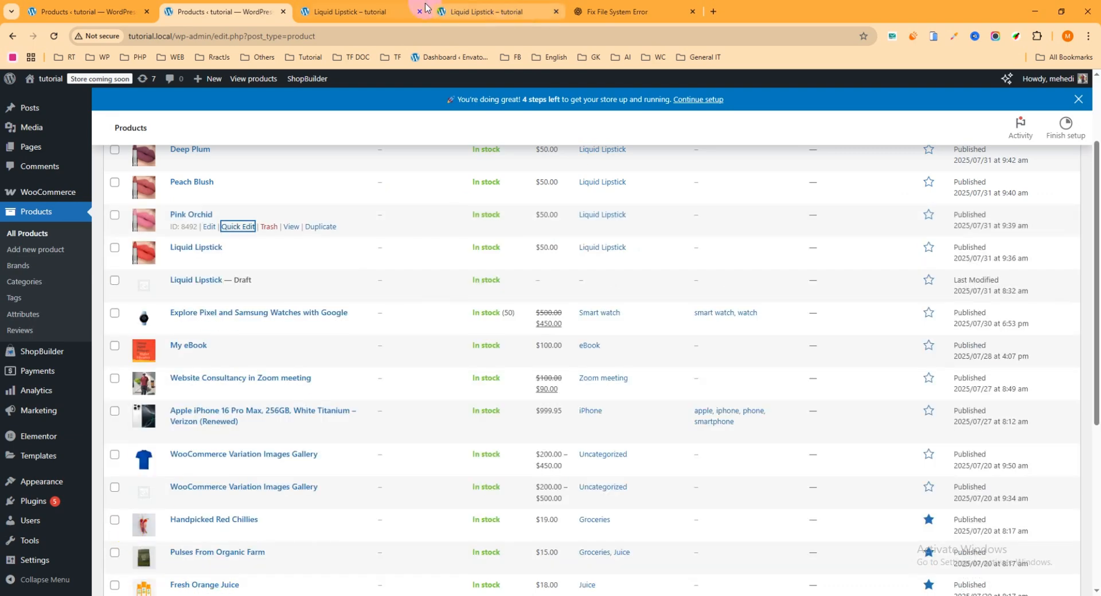
Reload the Liquid Lipstick storefront page and check the names of its grouped lipstick colors.
{"action": "left_click", "coordinate": [372, 11]}
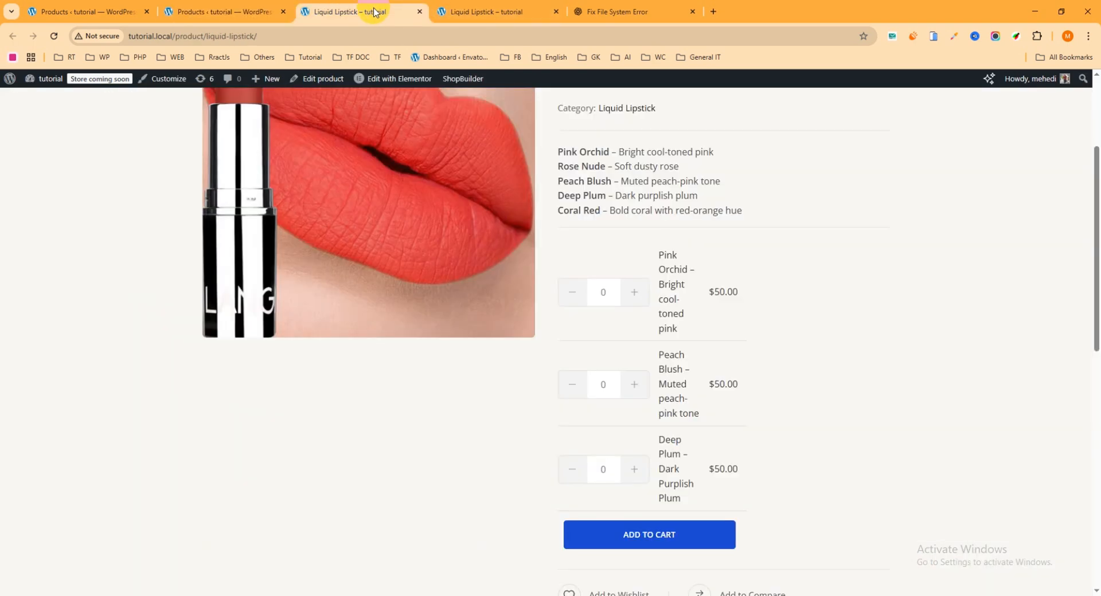
{"action": "left_click", "coordinate": [53, 37]}
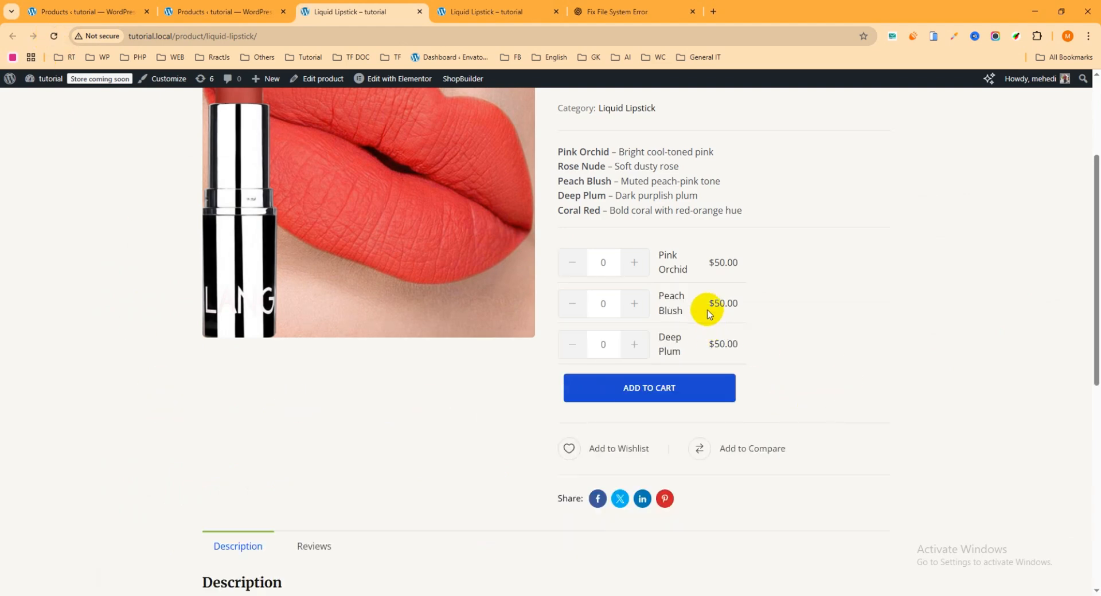
{"action": "scroll", "coordinate": [783, 301], "scroll_direction": "up", "scroll_amount": 1}
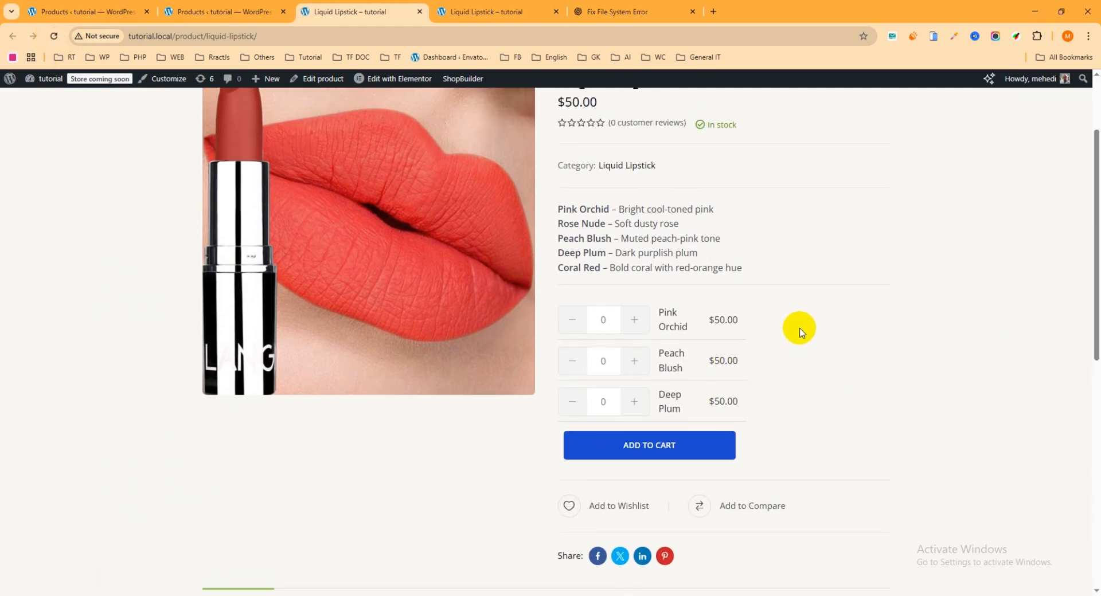
{"action": "scroll", "coordinate": [801, 332], "scroll_direction": "up", "scroll_amount": 1}
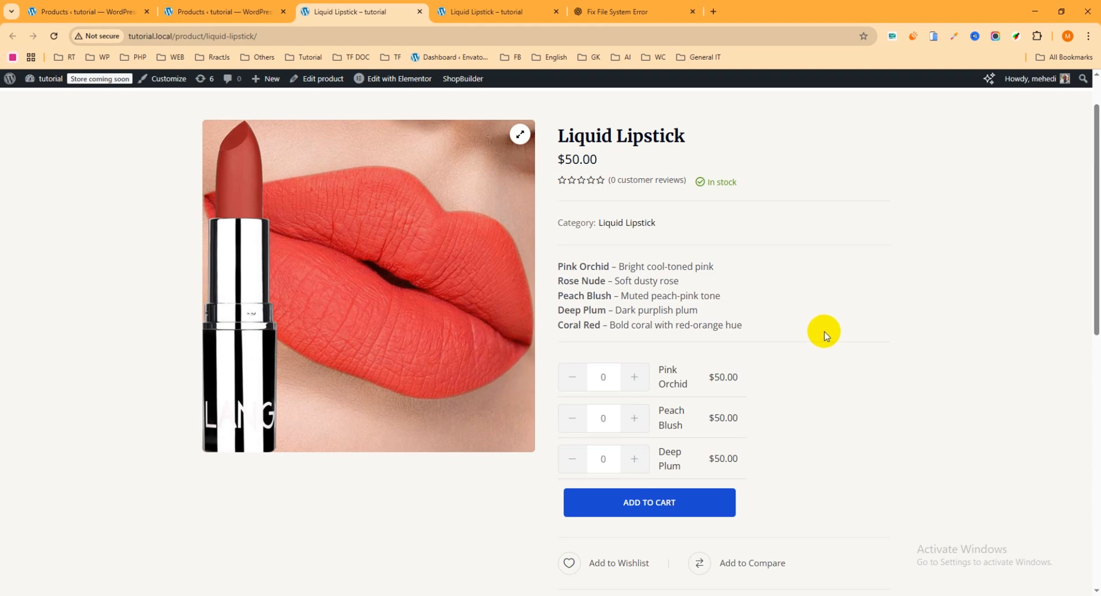